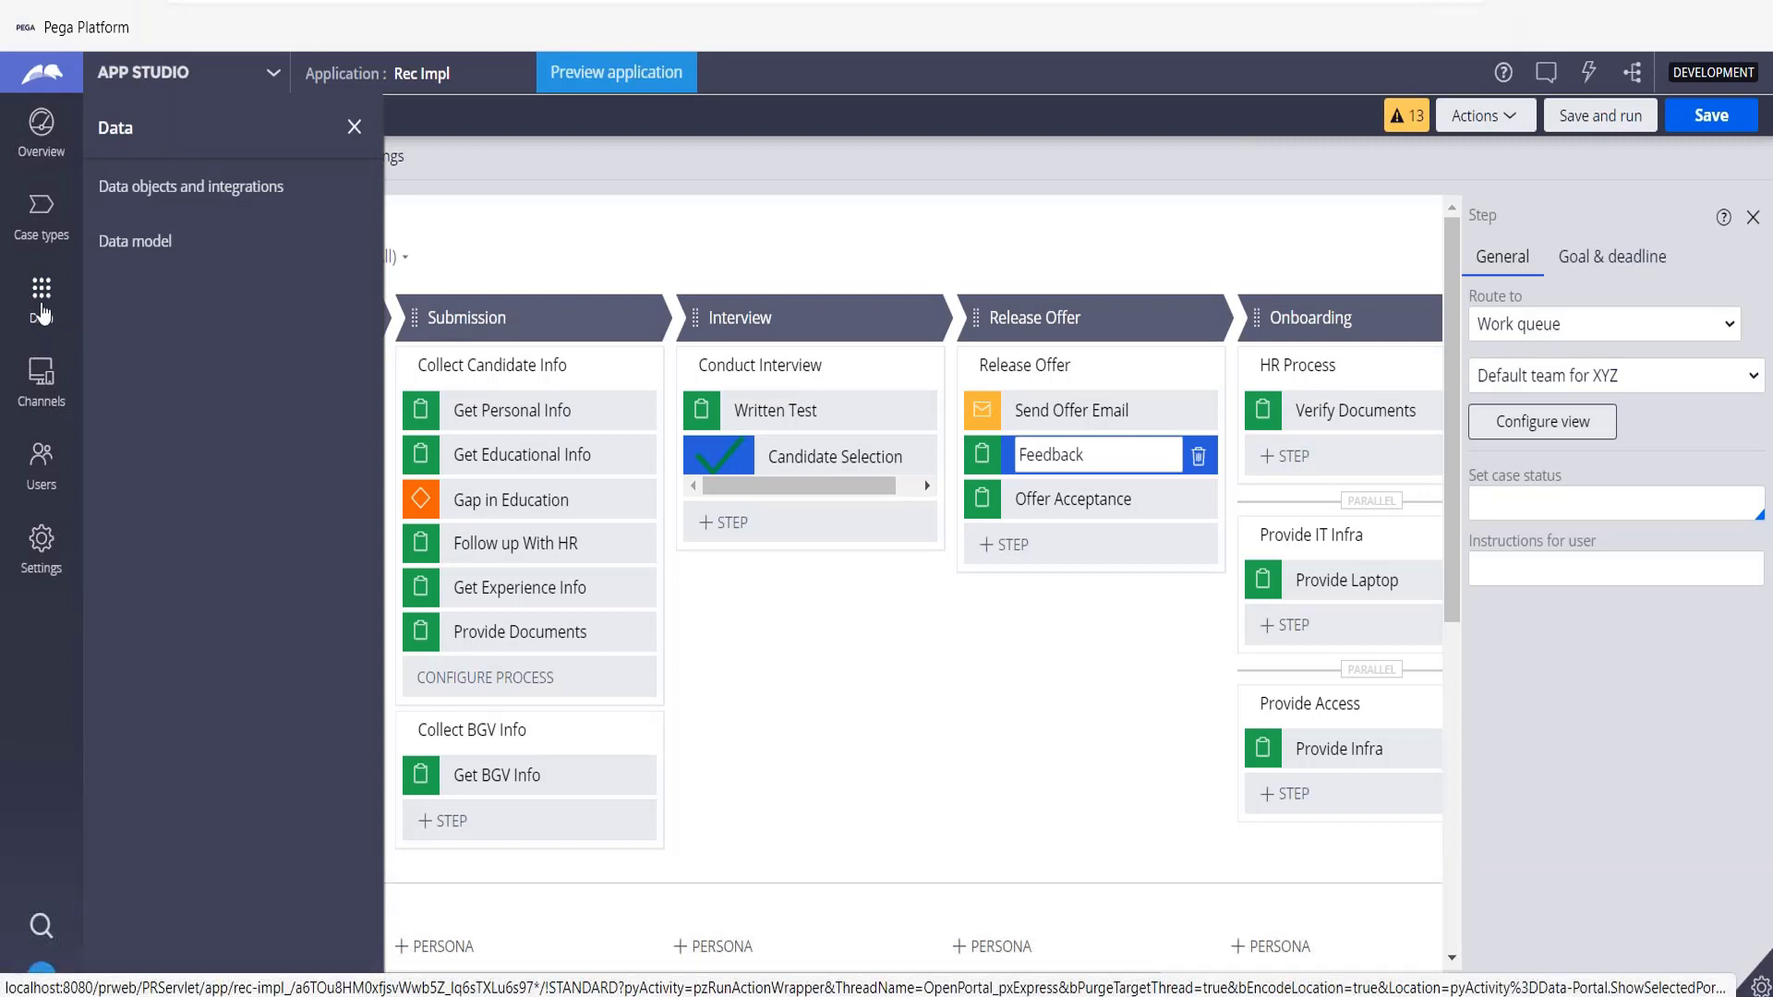
Create a new data object named Candidate, choosing to define its source data later.
left_click(171, 189)
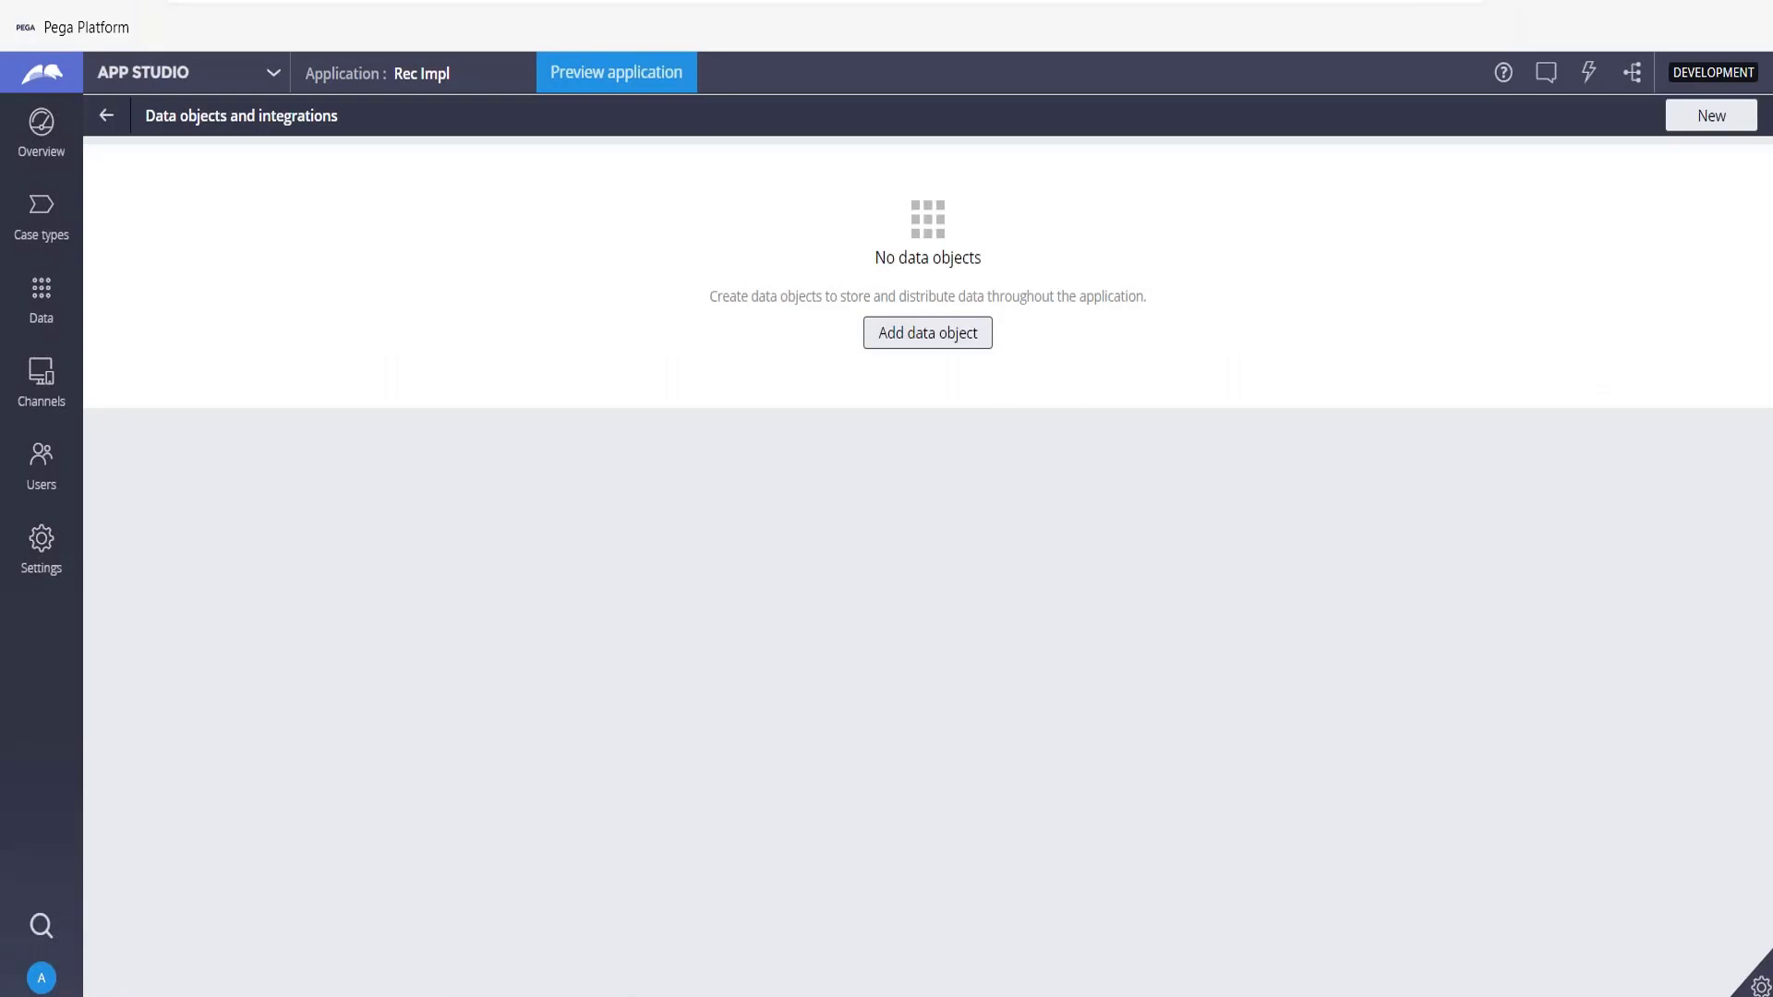
left_click(952, 352)
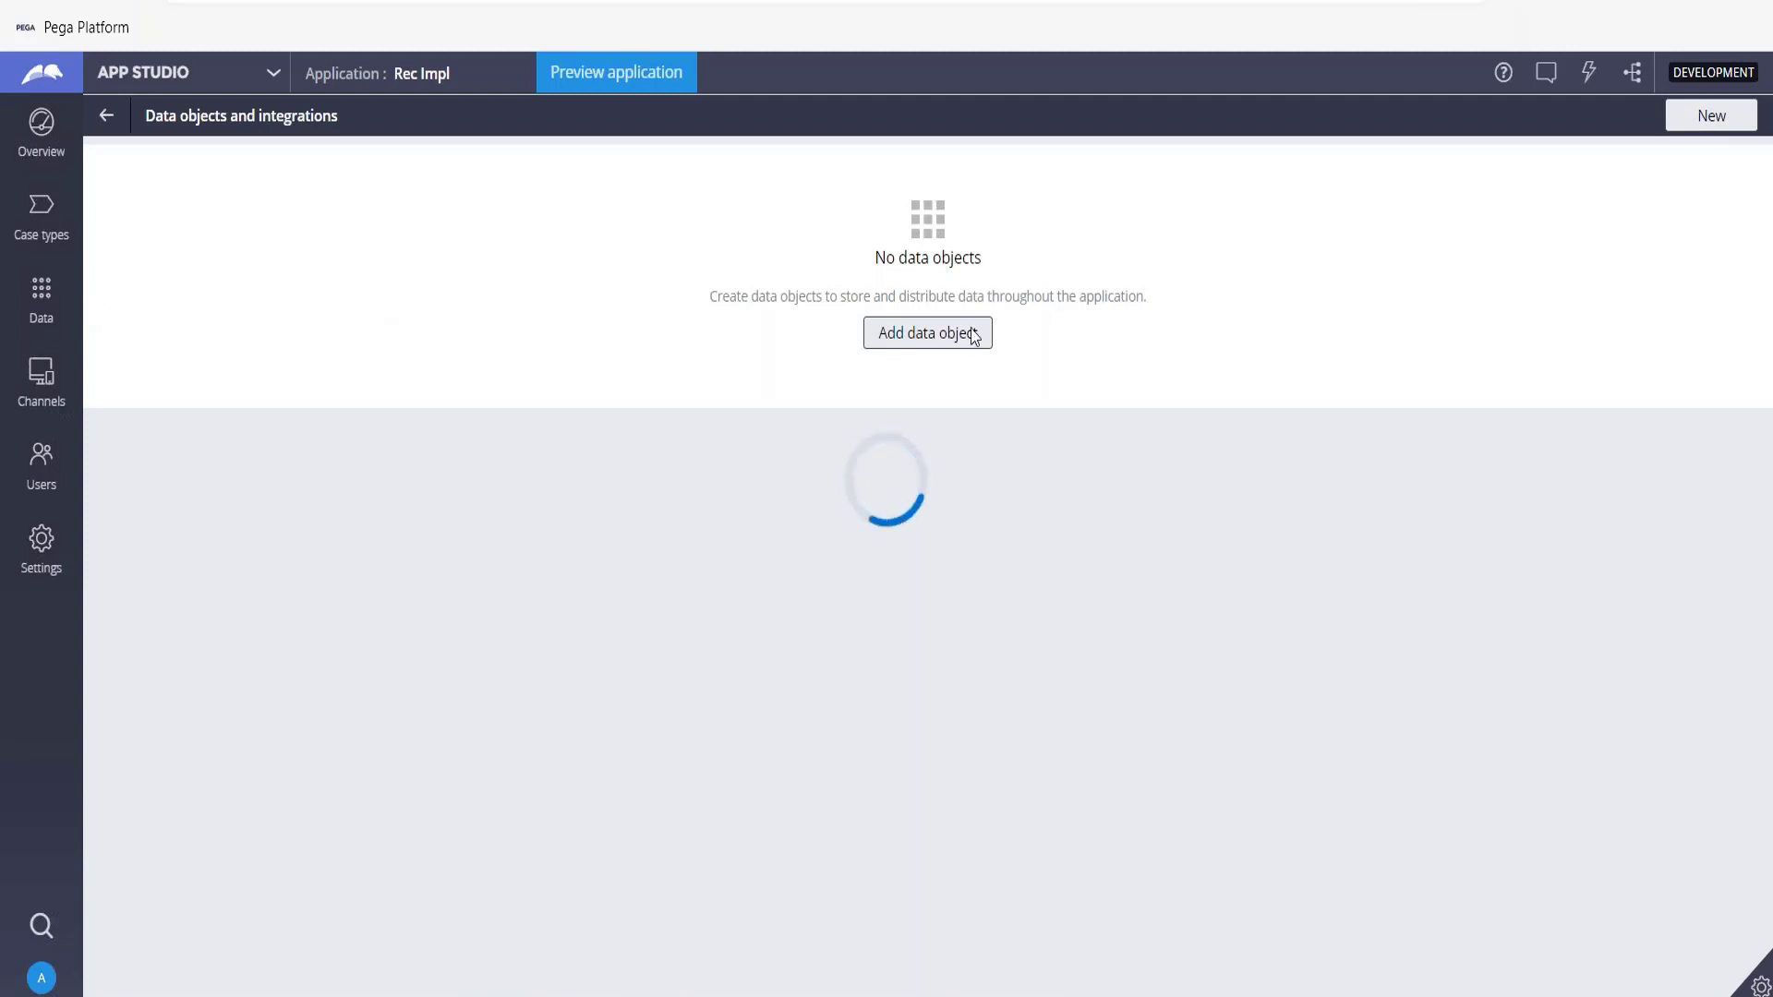
left_click(927, 333)
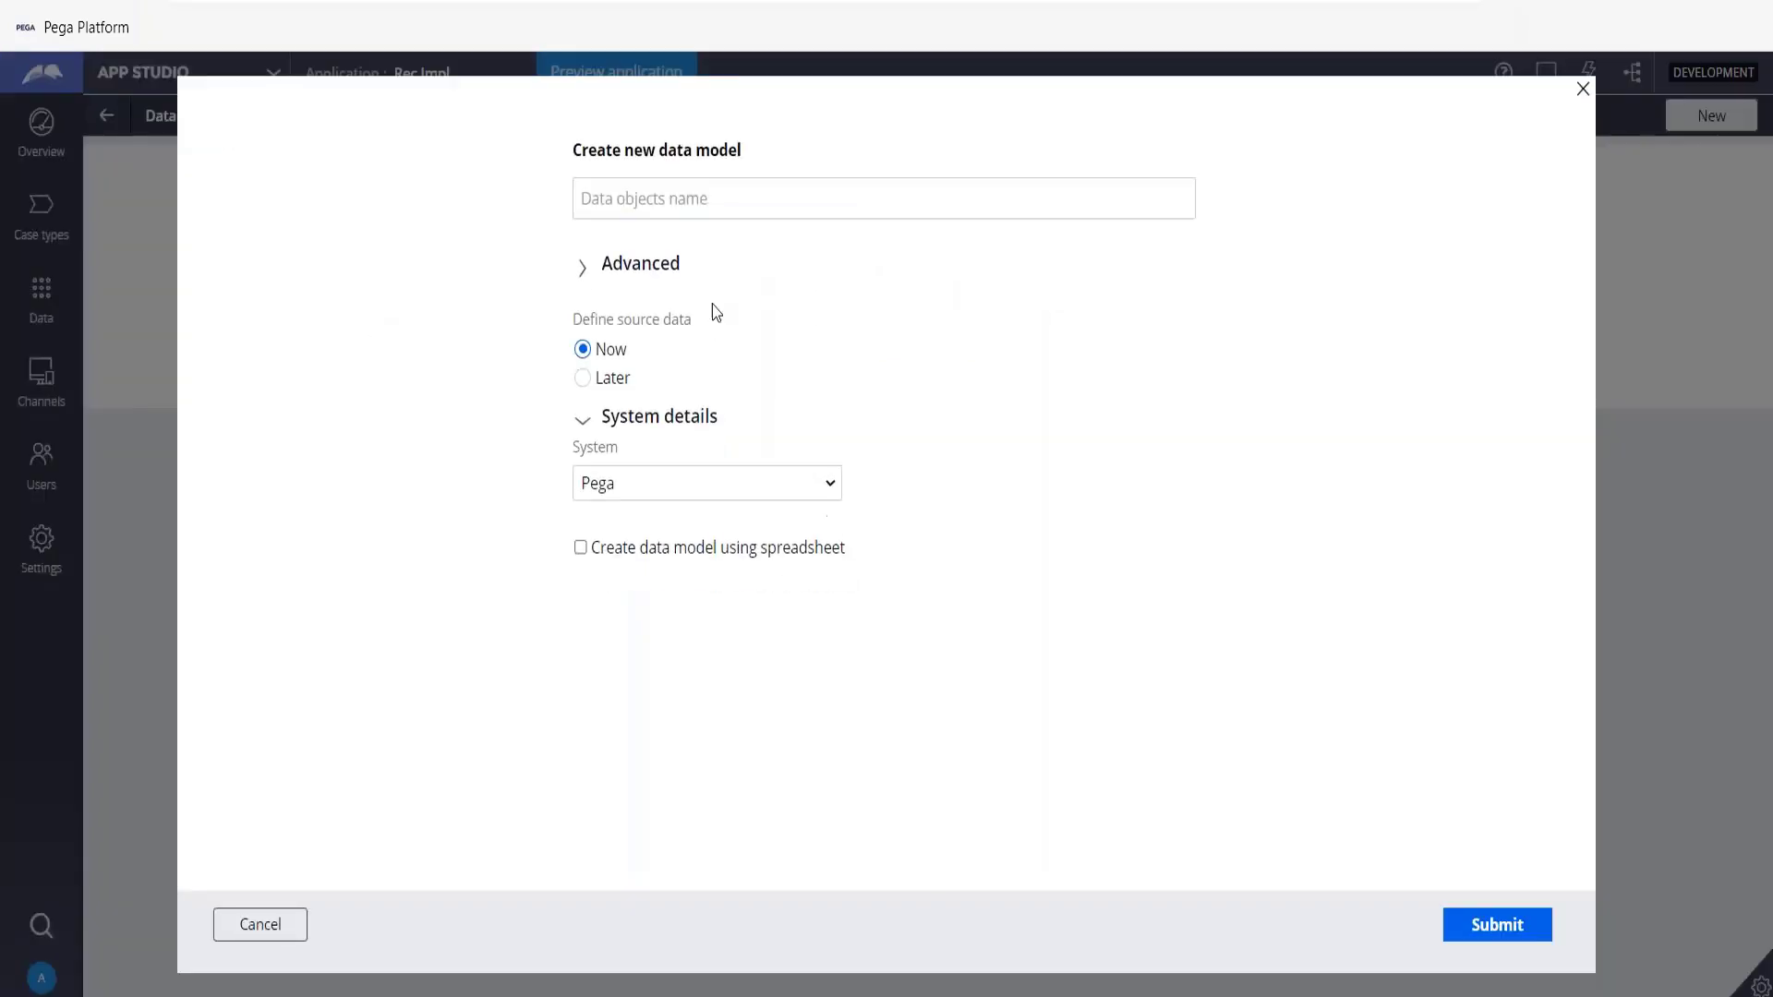
left_click(684, 197)
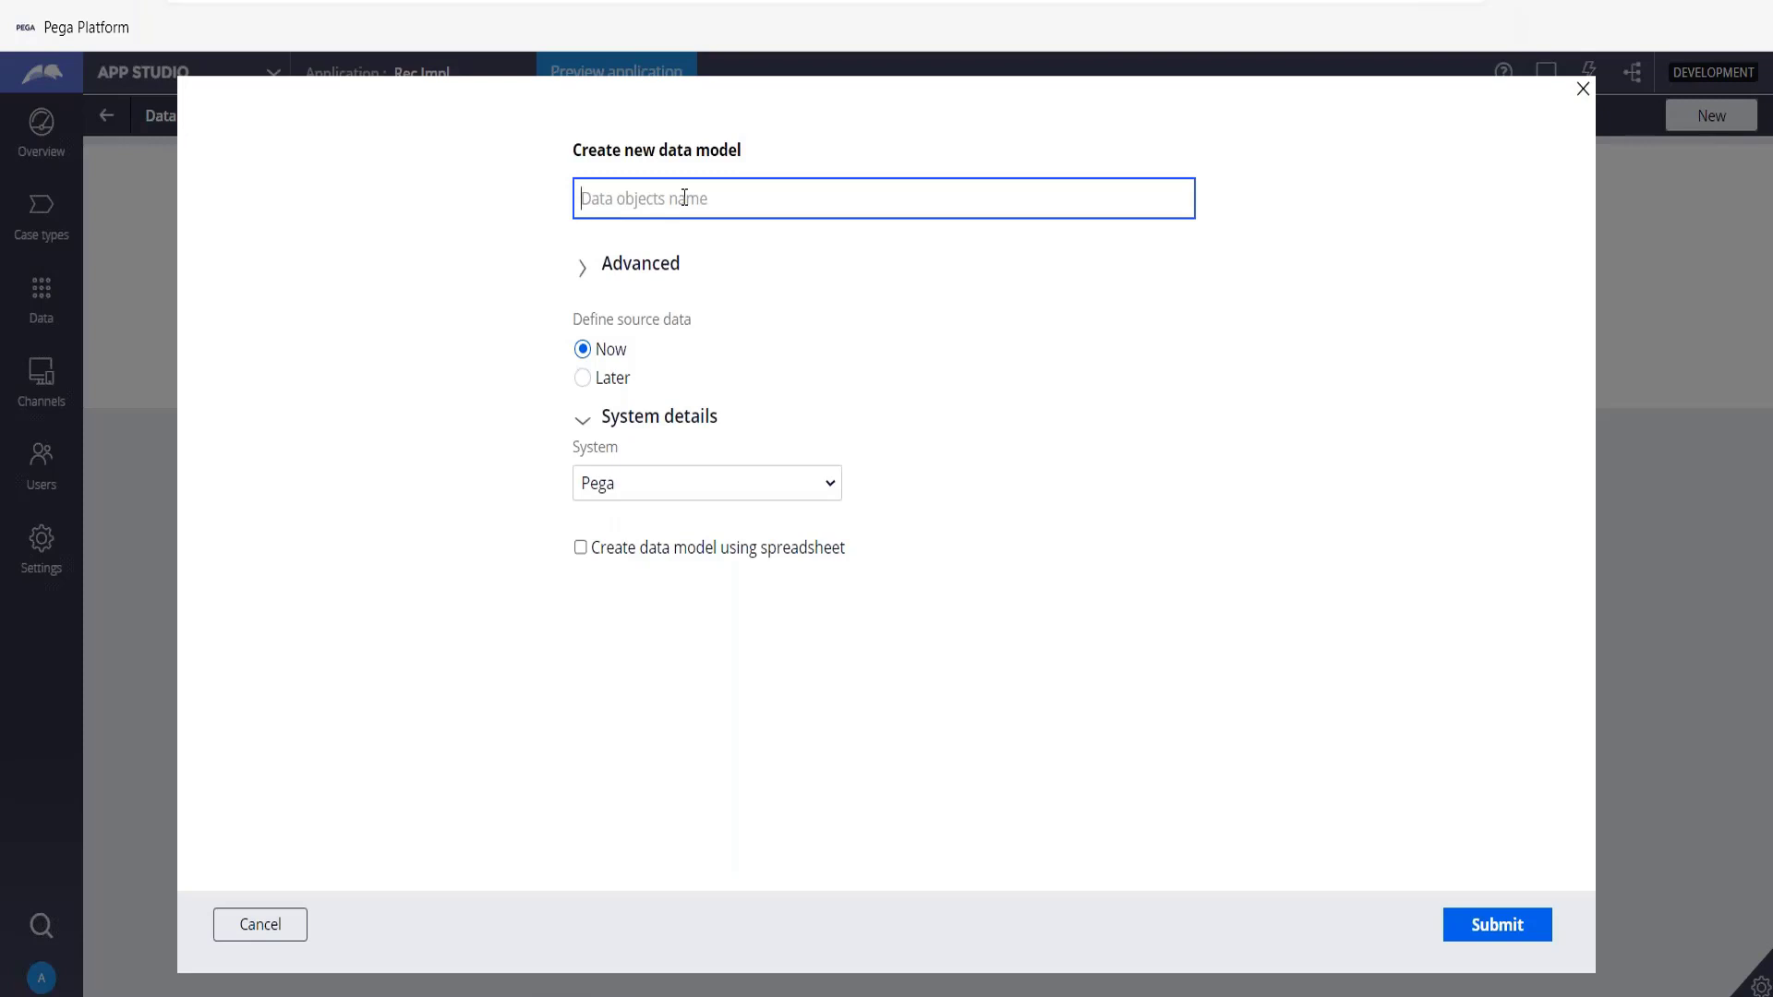
type("Candidate")
key("Tab")
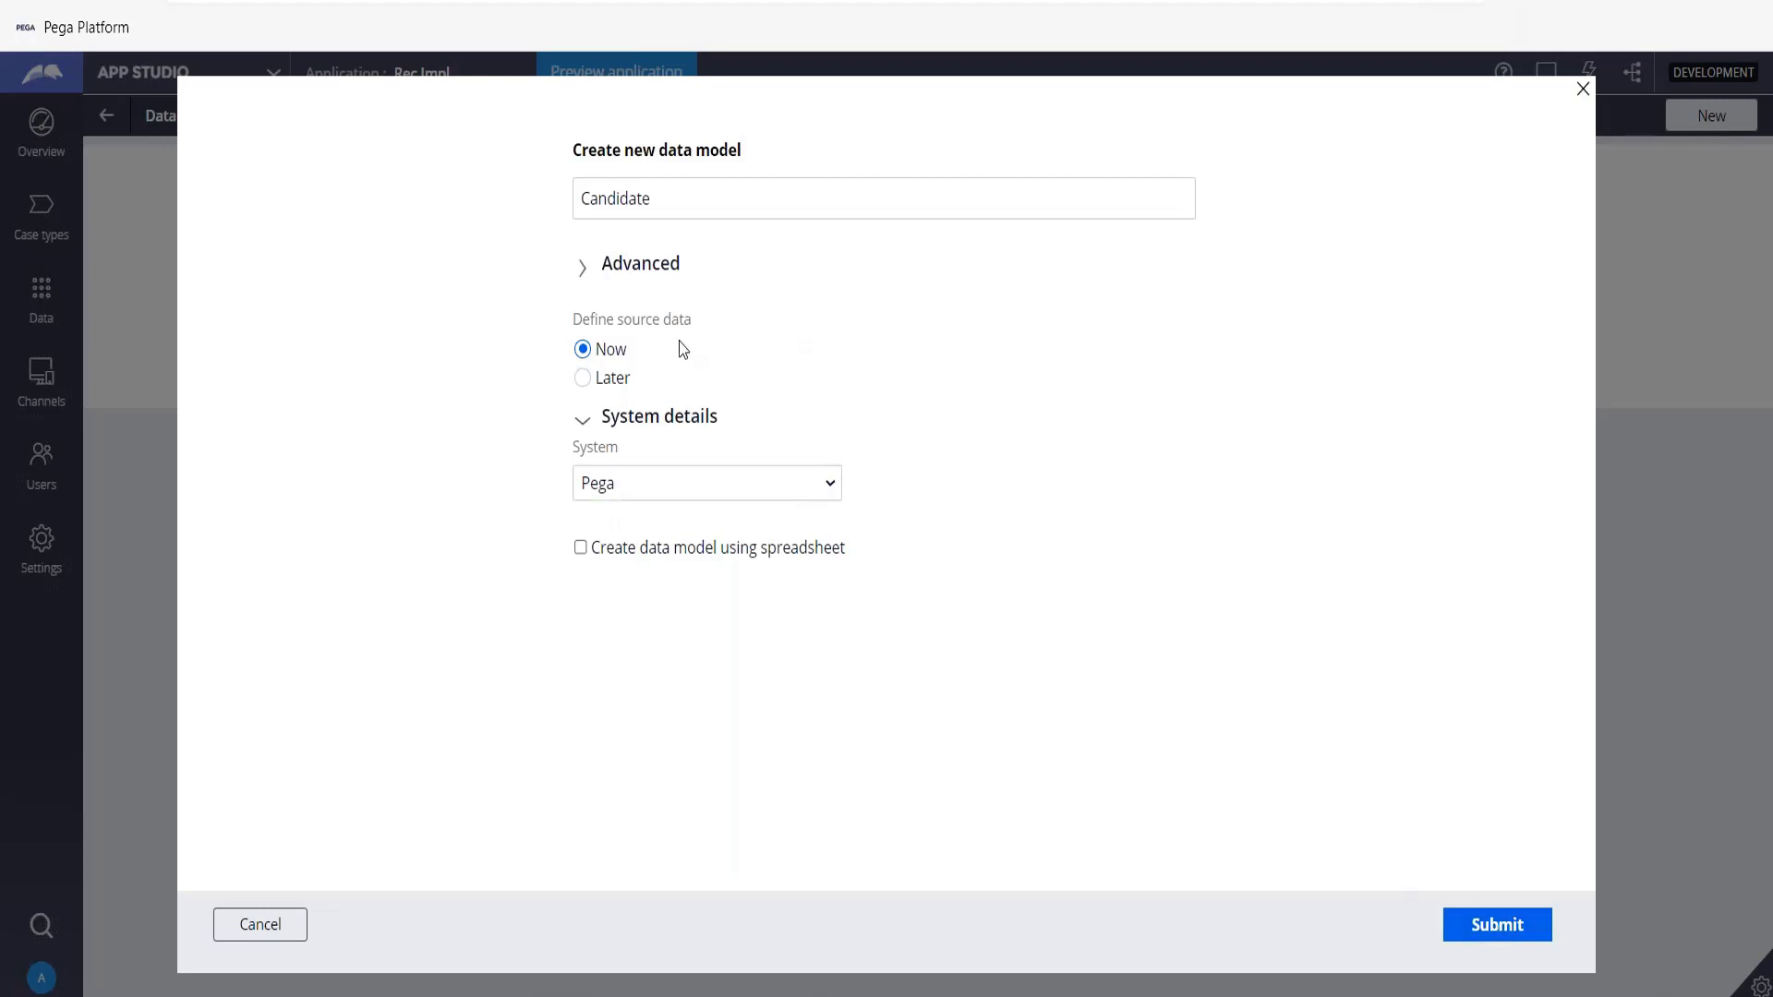
left_click(583, 381)
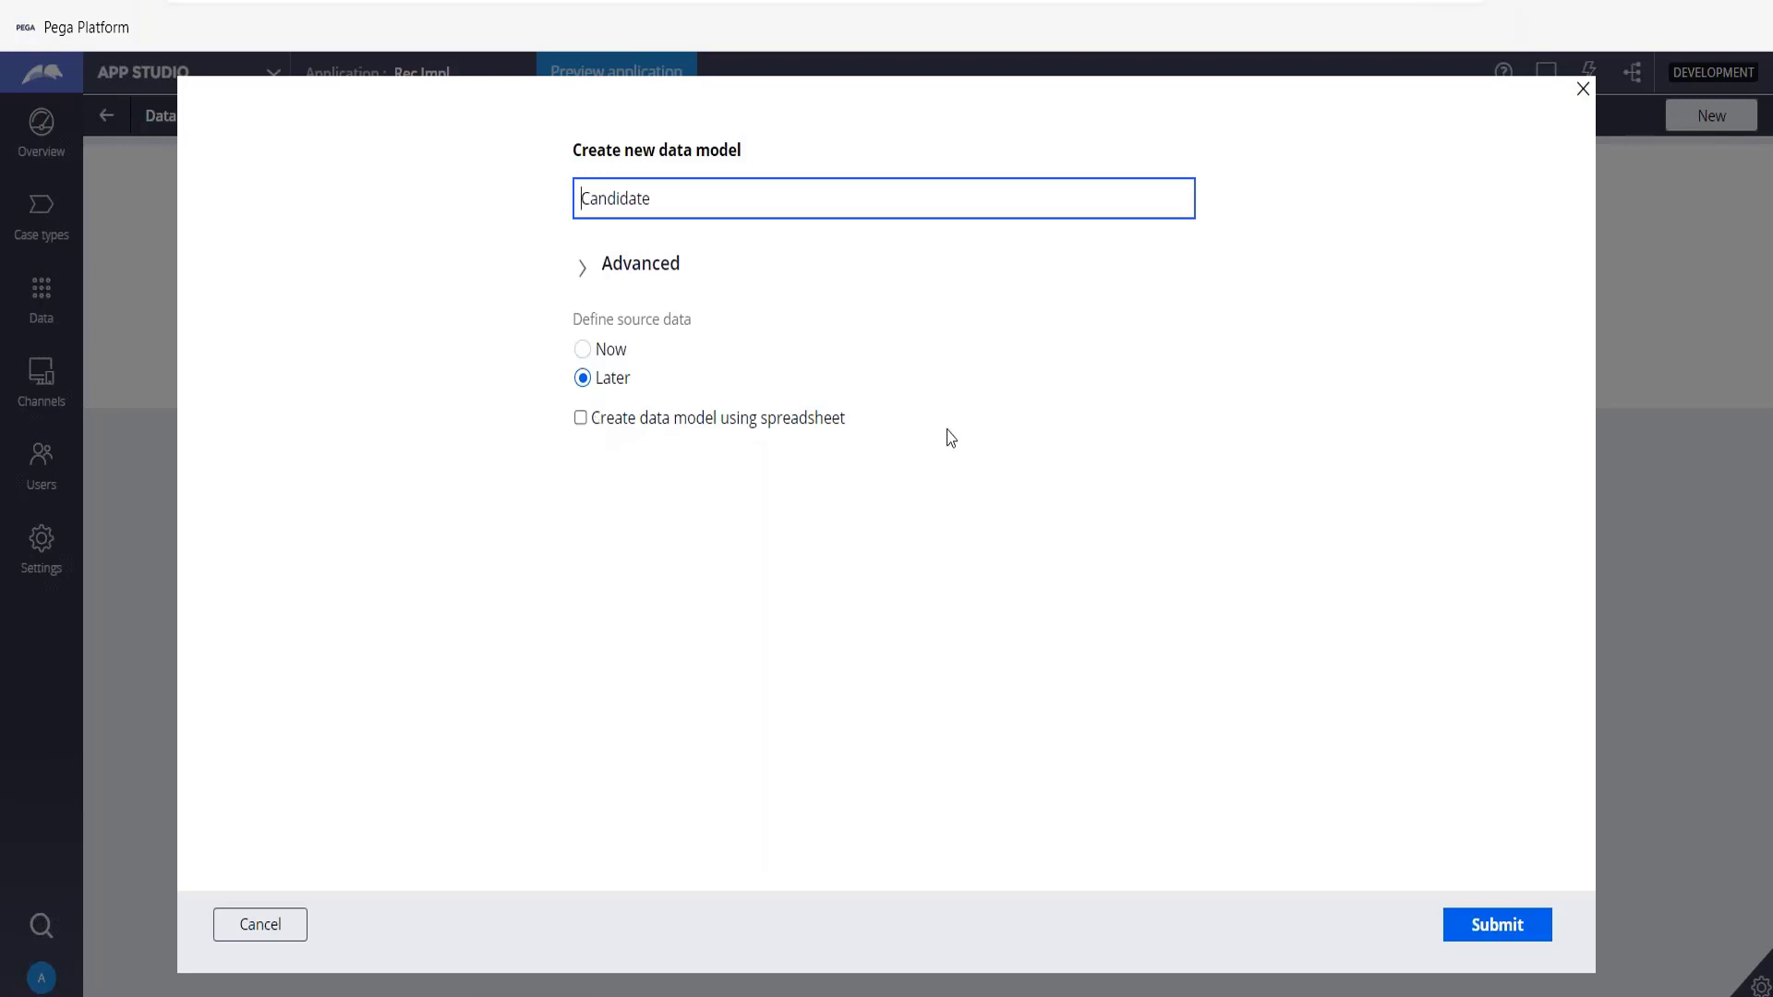
left_click(1506, 931)
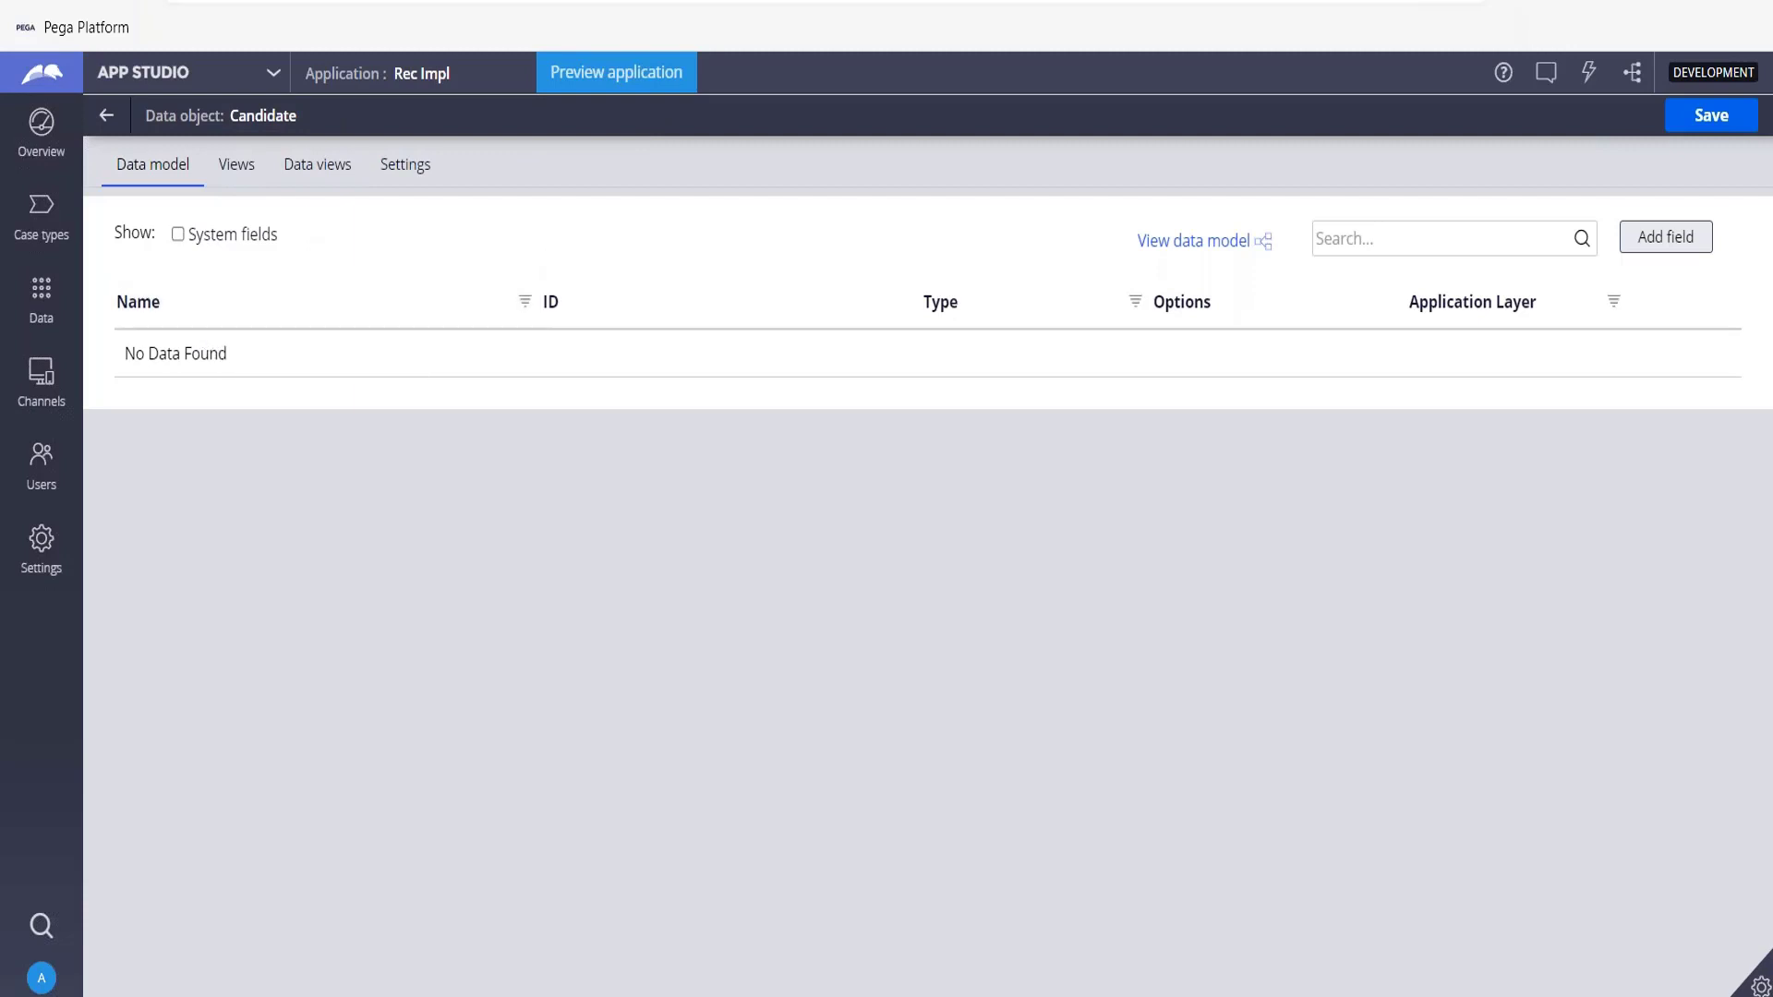
Add a single-line text field named First Name to Candidate and keep the dialog open for another.
left_click(1661, 241)
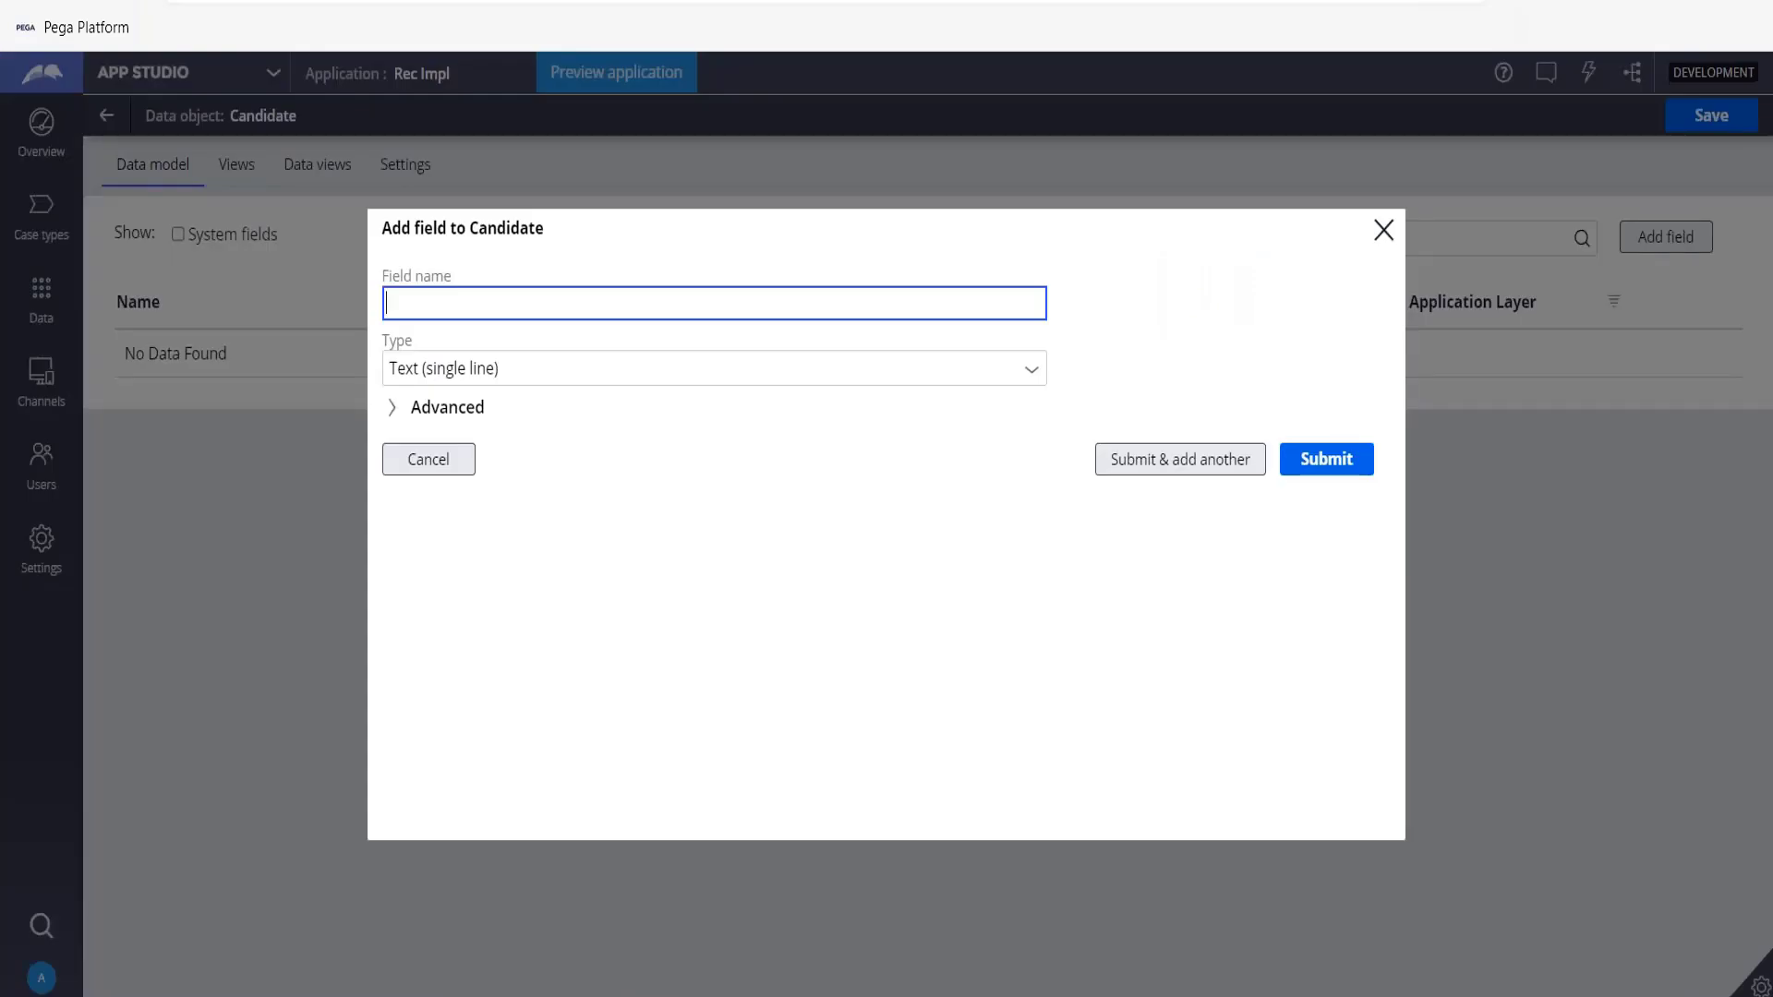
type("First Name")
left_click(1219, 469)
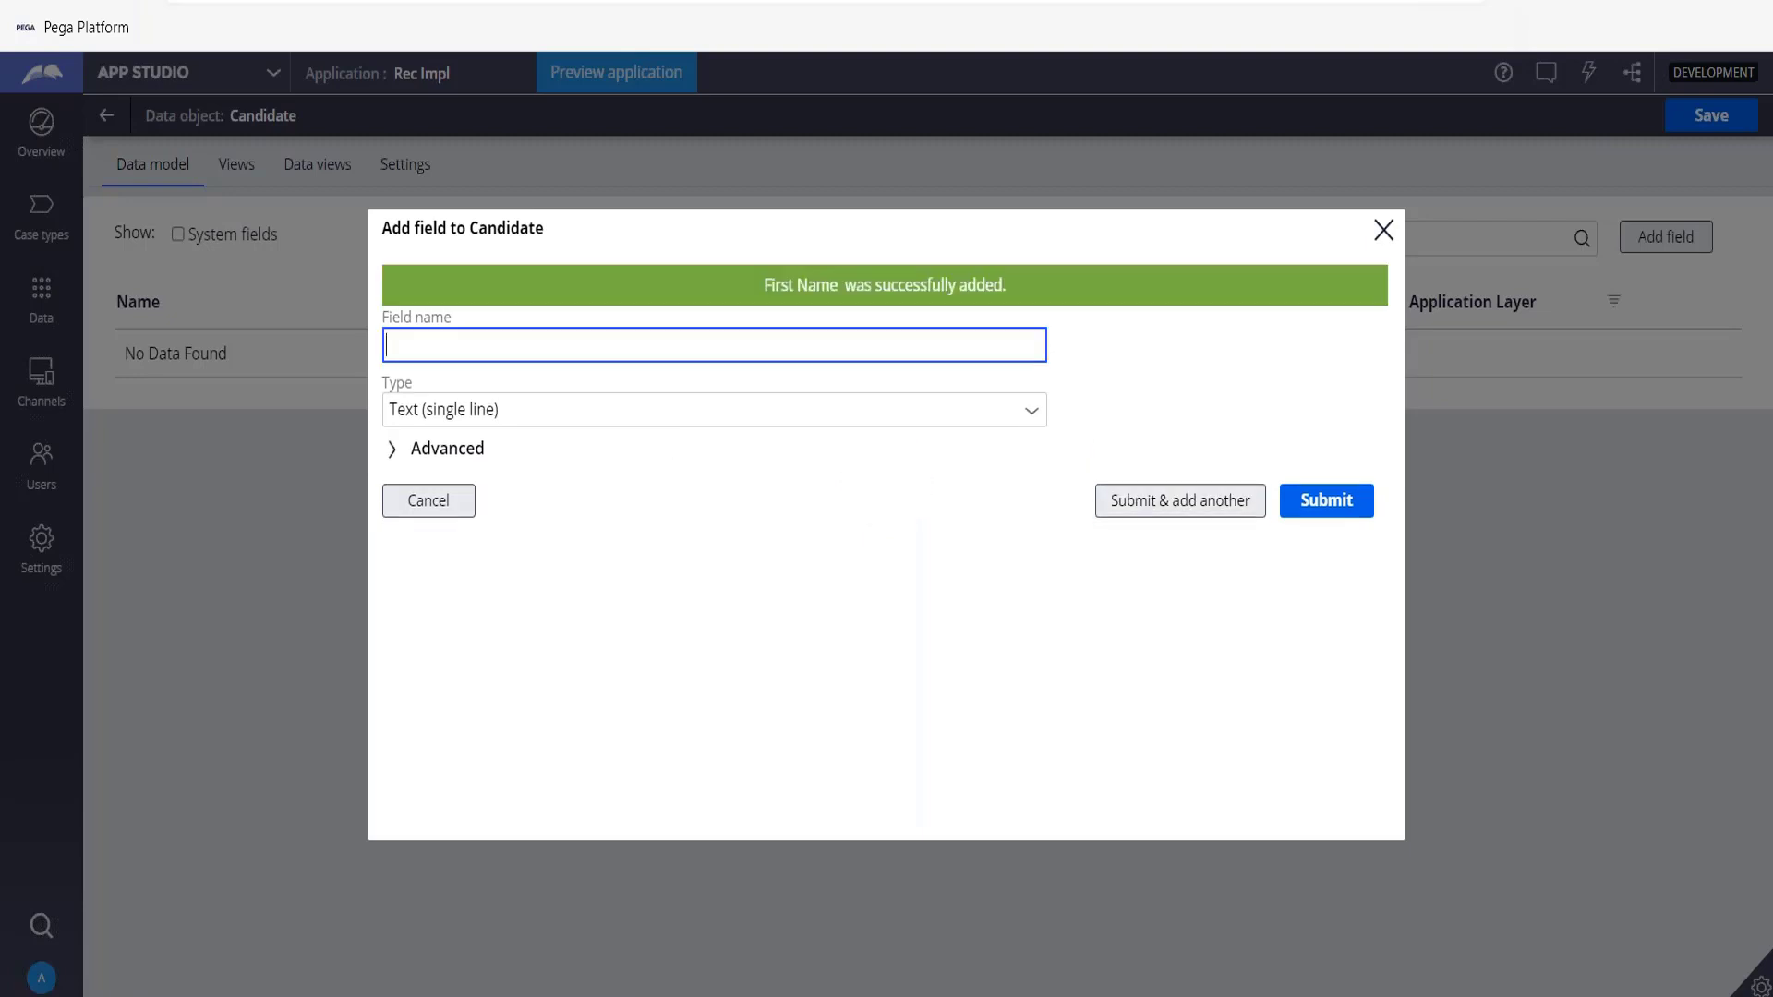
Add a single-line text field named Last Name and continue adding another field.
type("Last Name")
key("Tab")
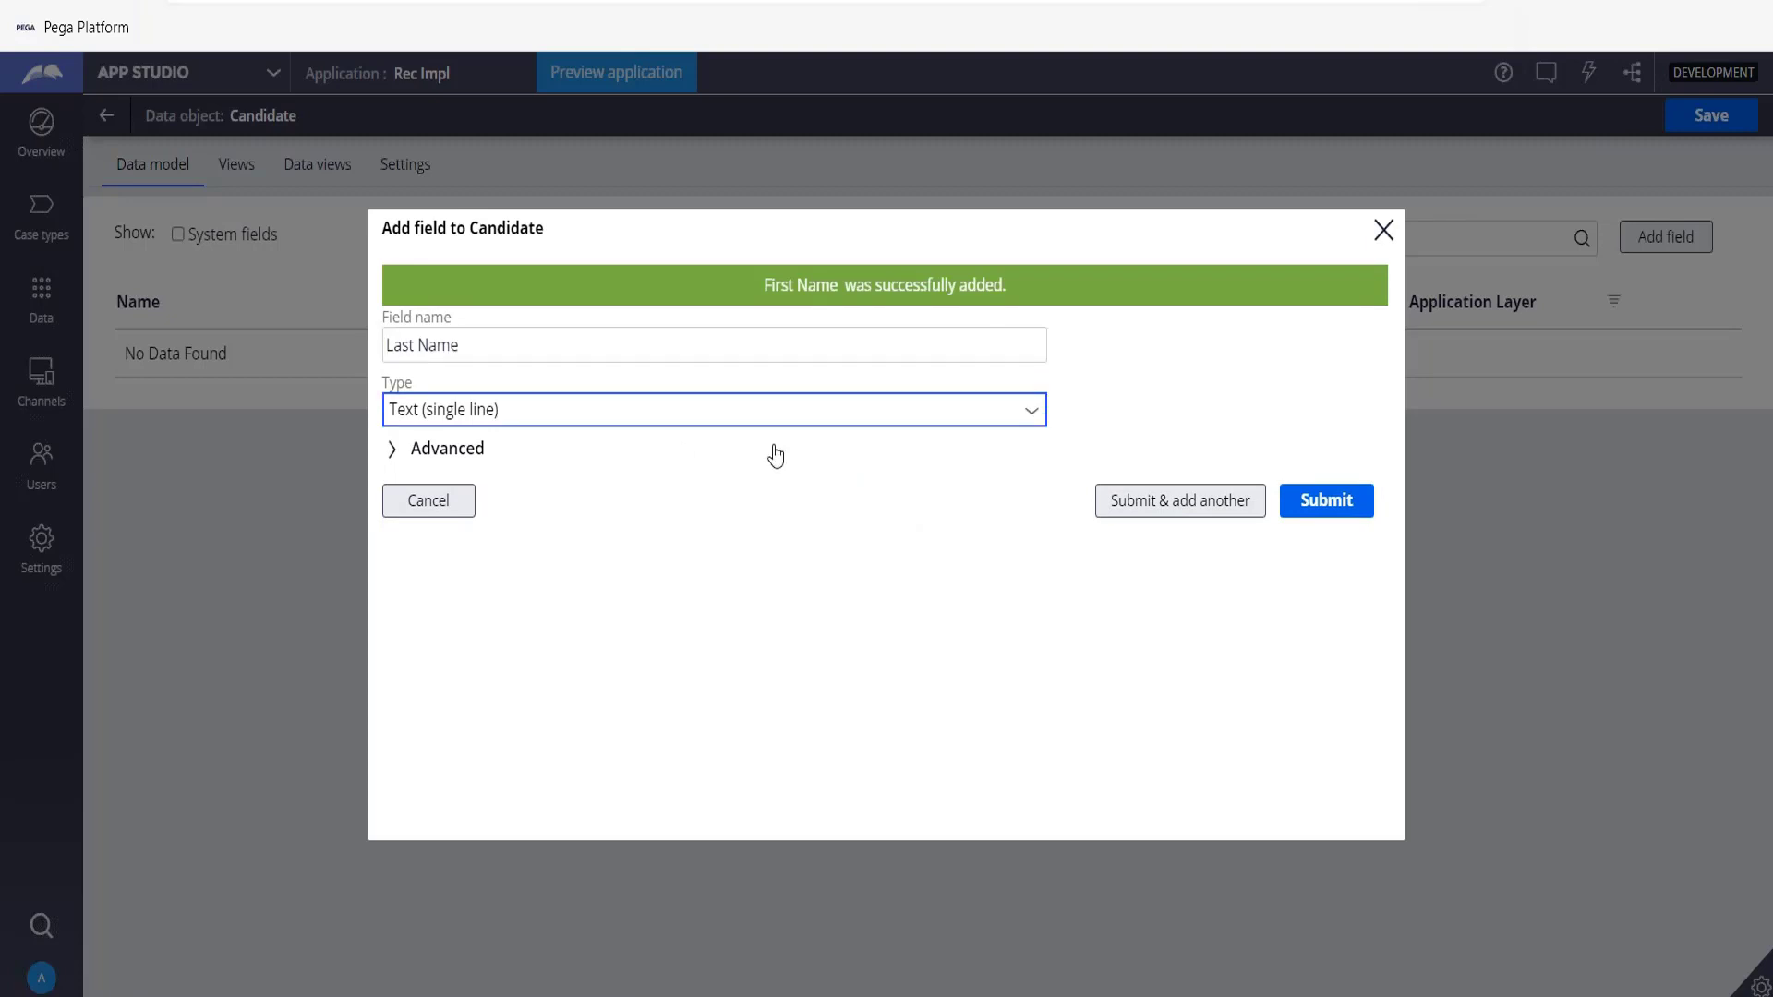
left_click(1104, 519)
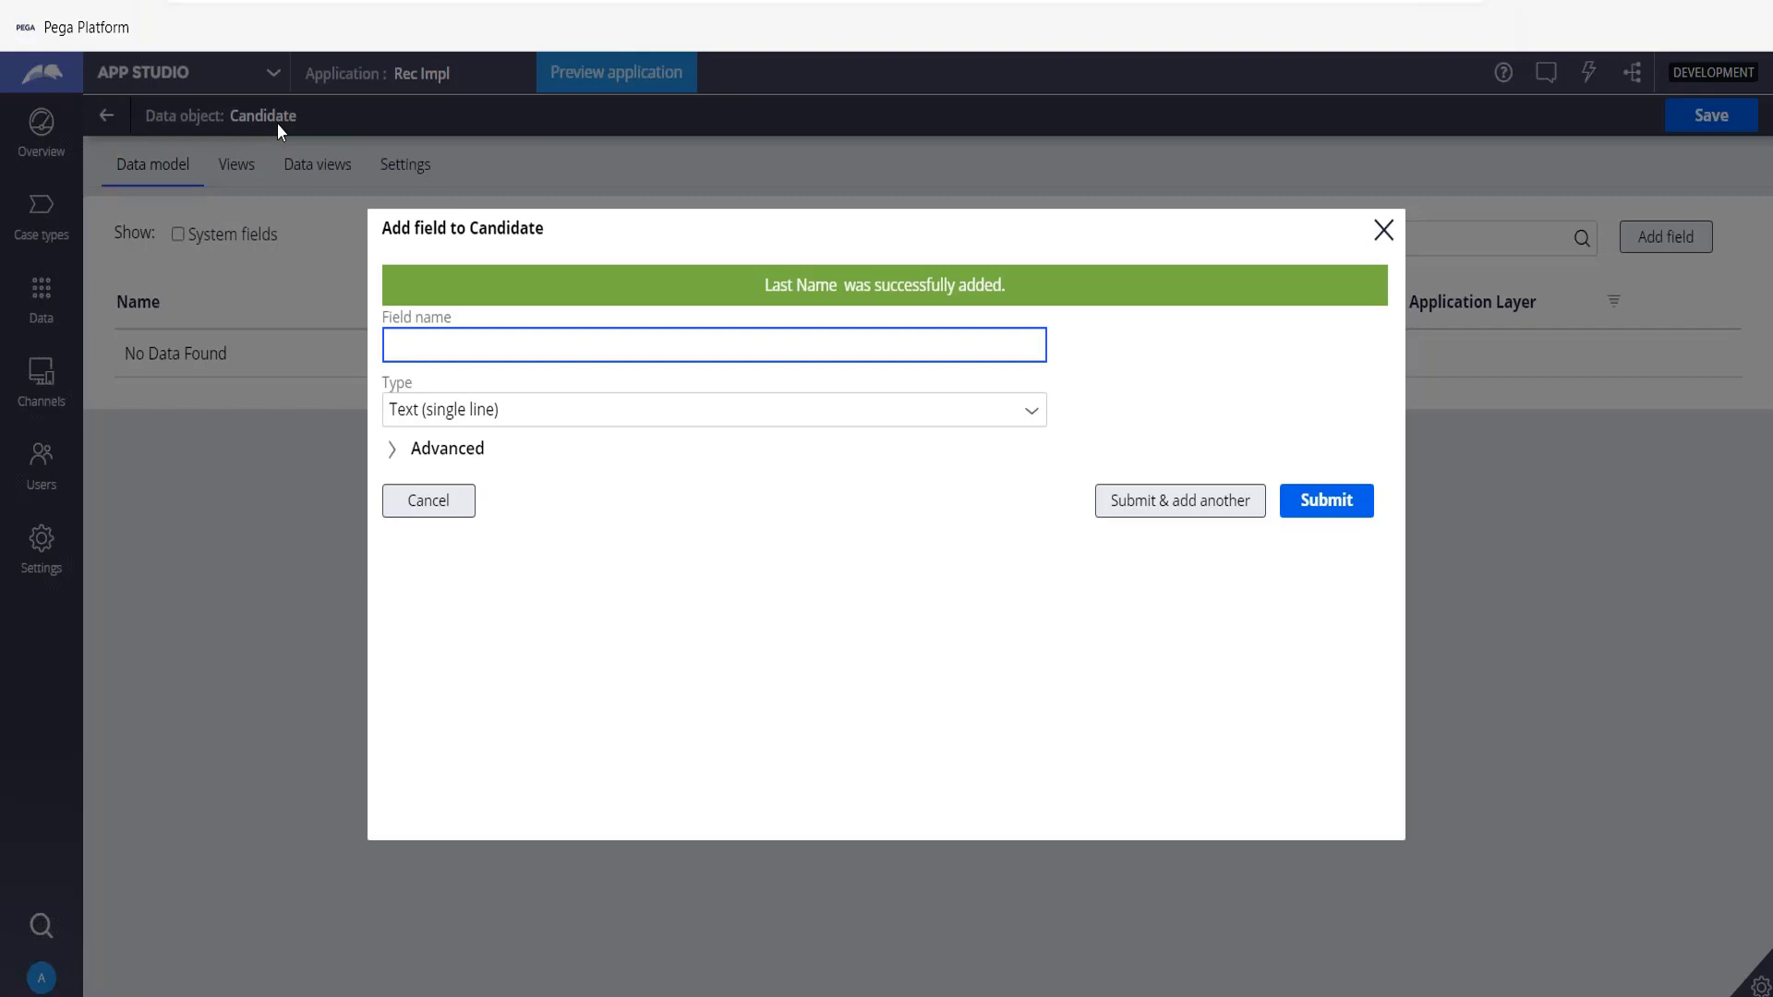
Add a Date of Birth field of type Date only and continue adding another field.
type("Date of Birth")
key("Down")
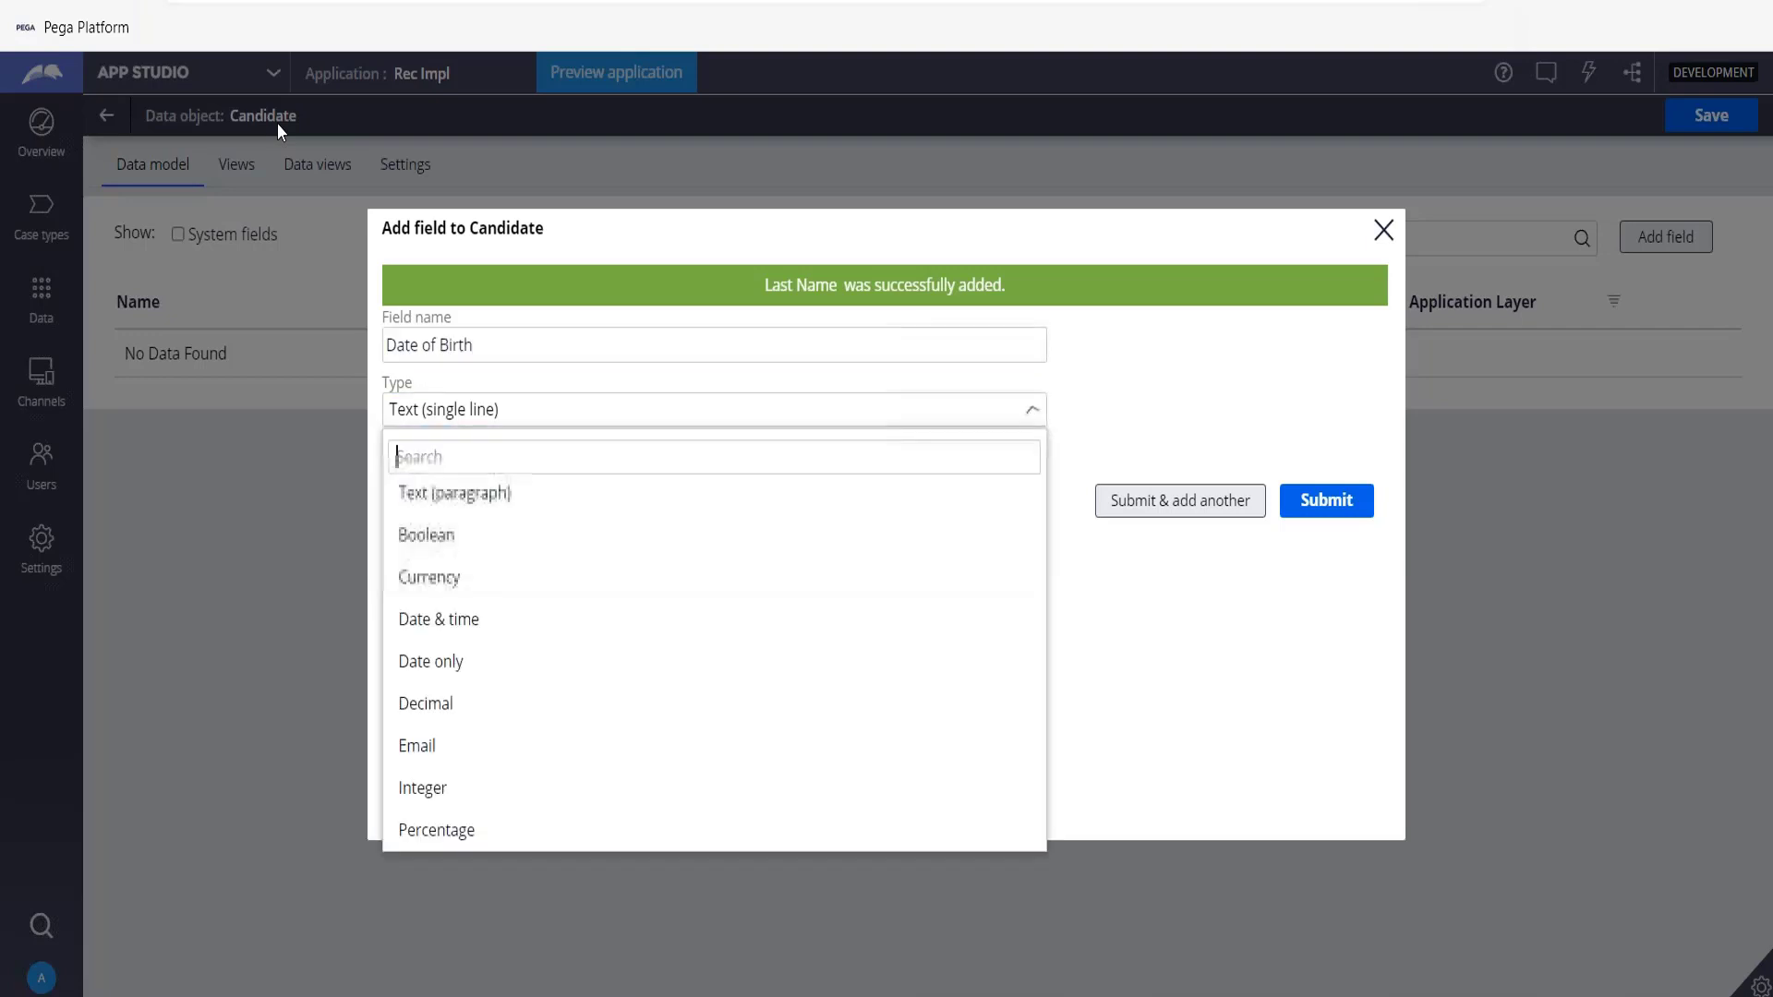
type("date")
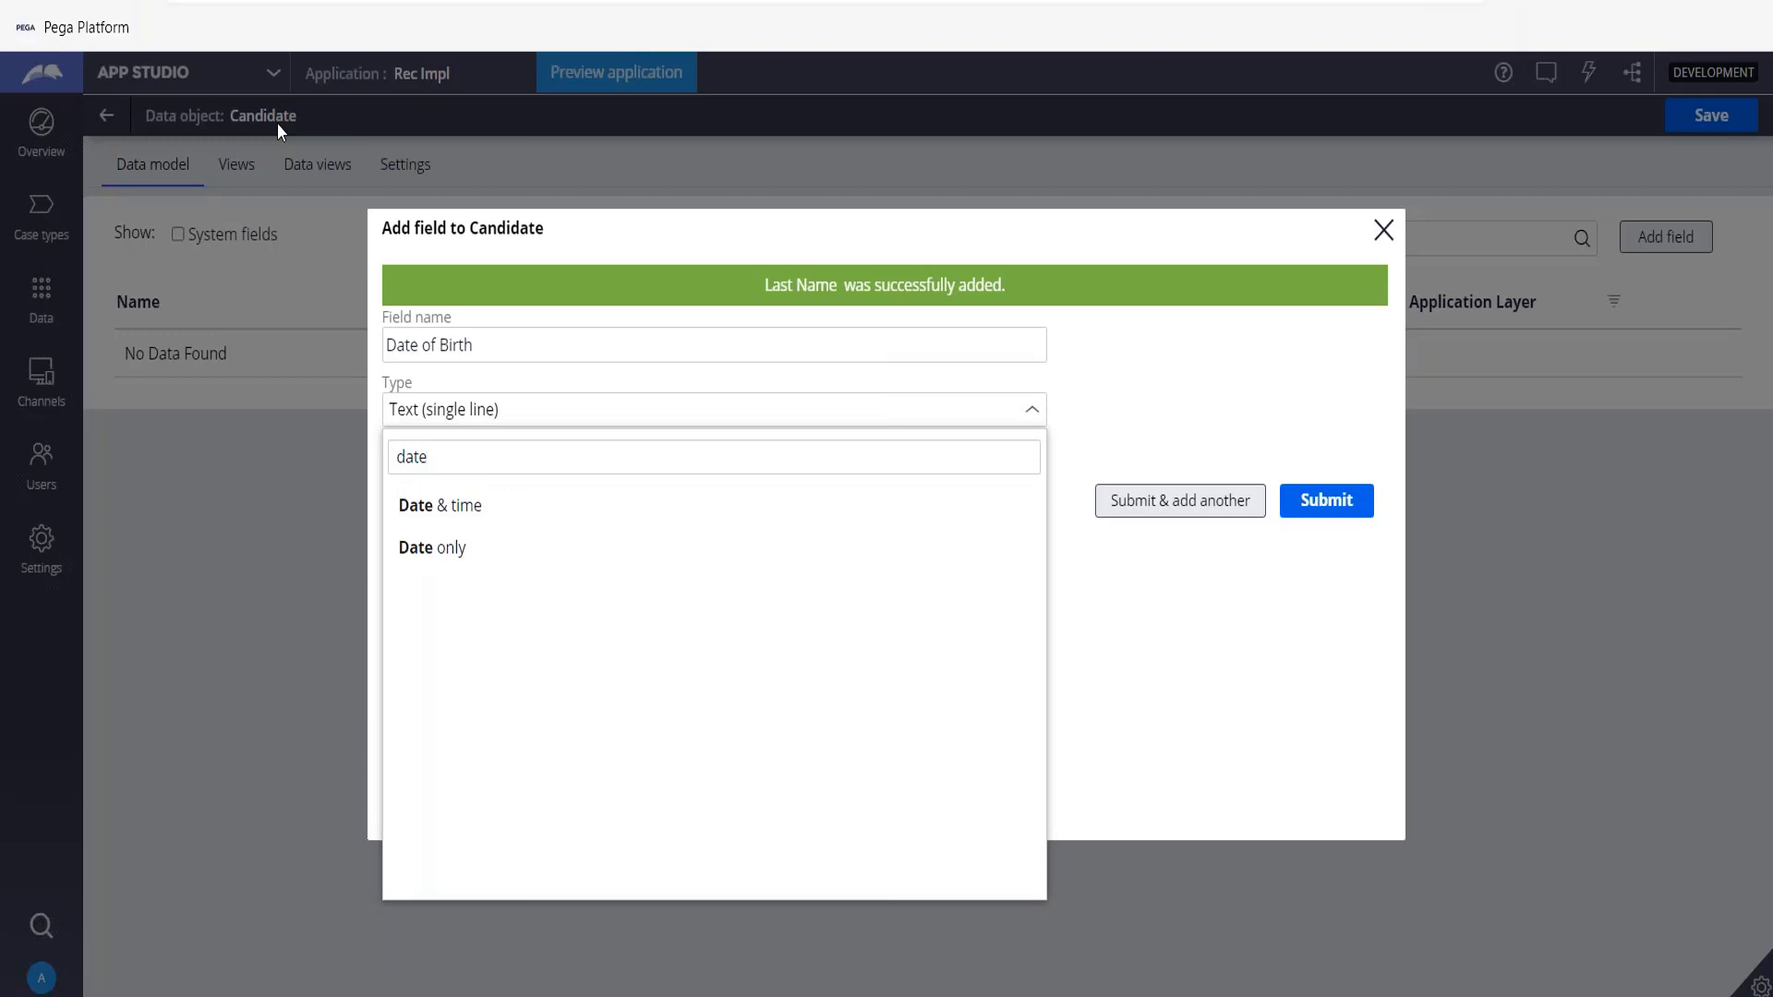
left_click(452, 548)
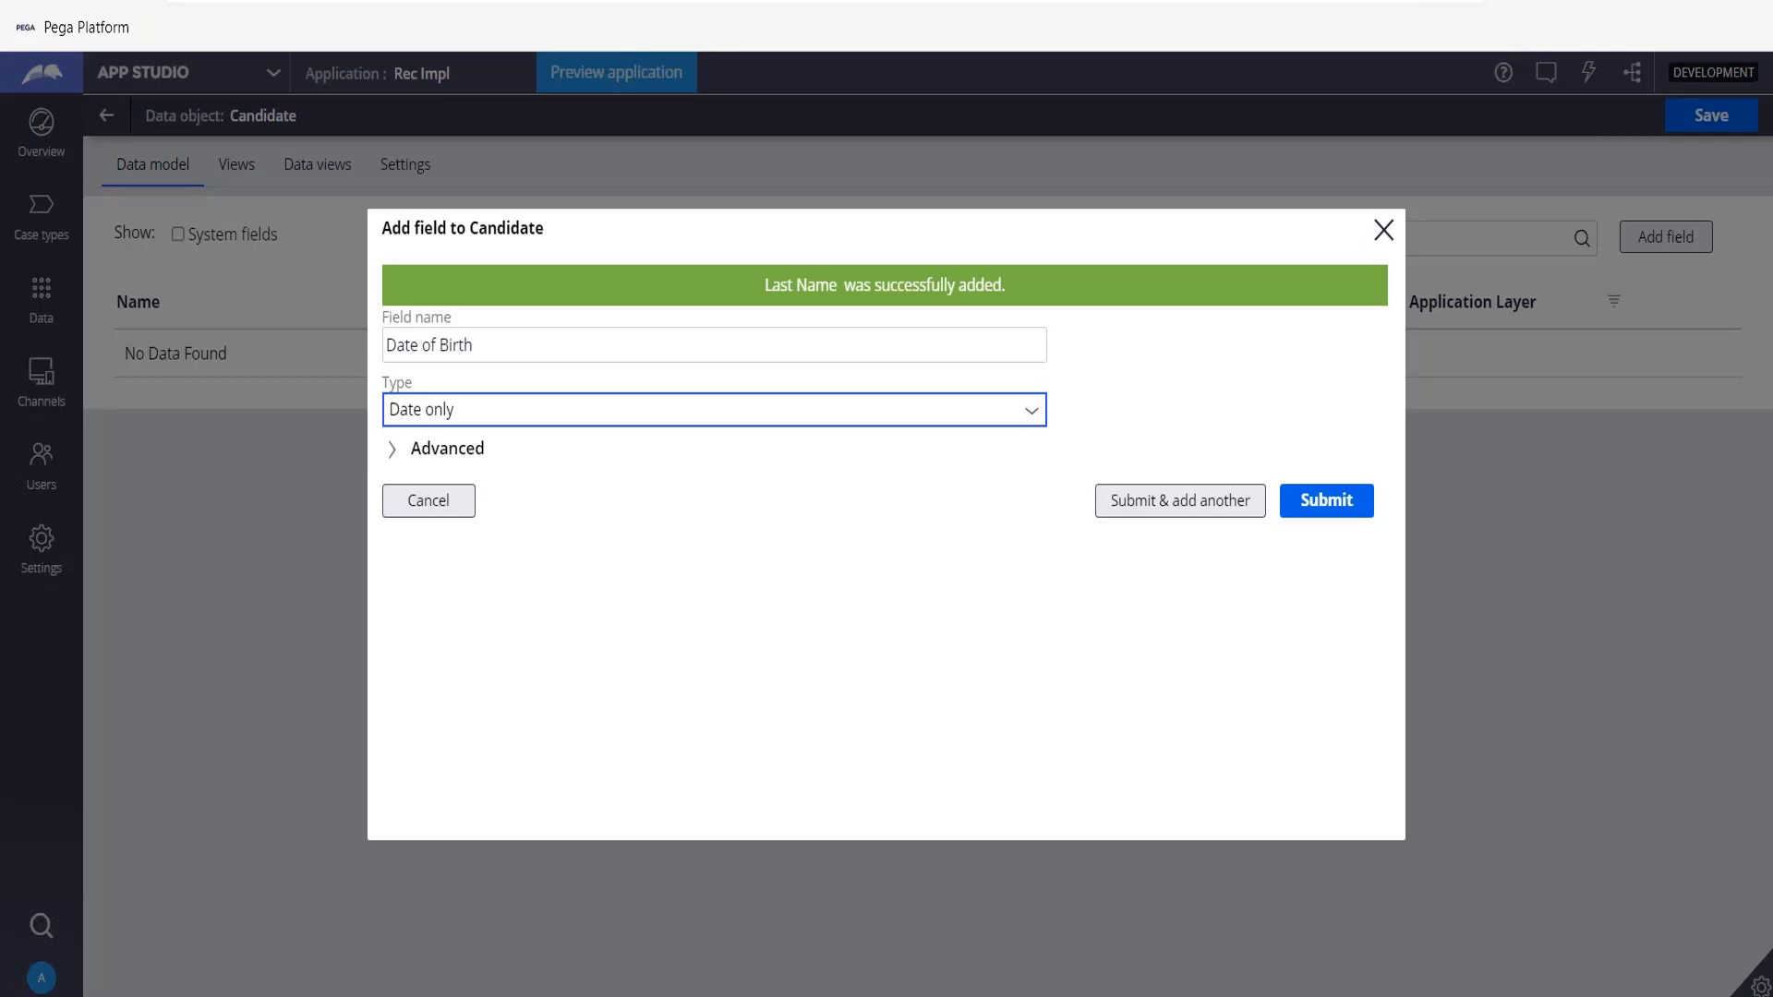
left_click(1222, 506)
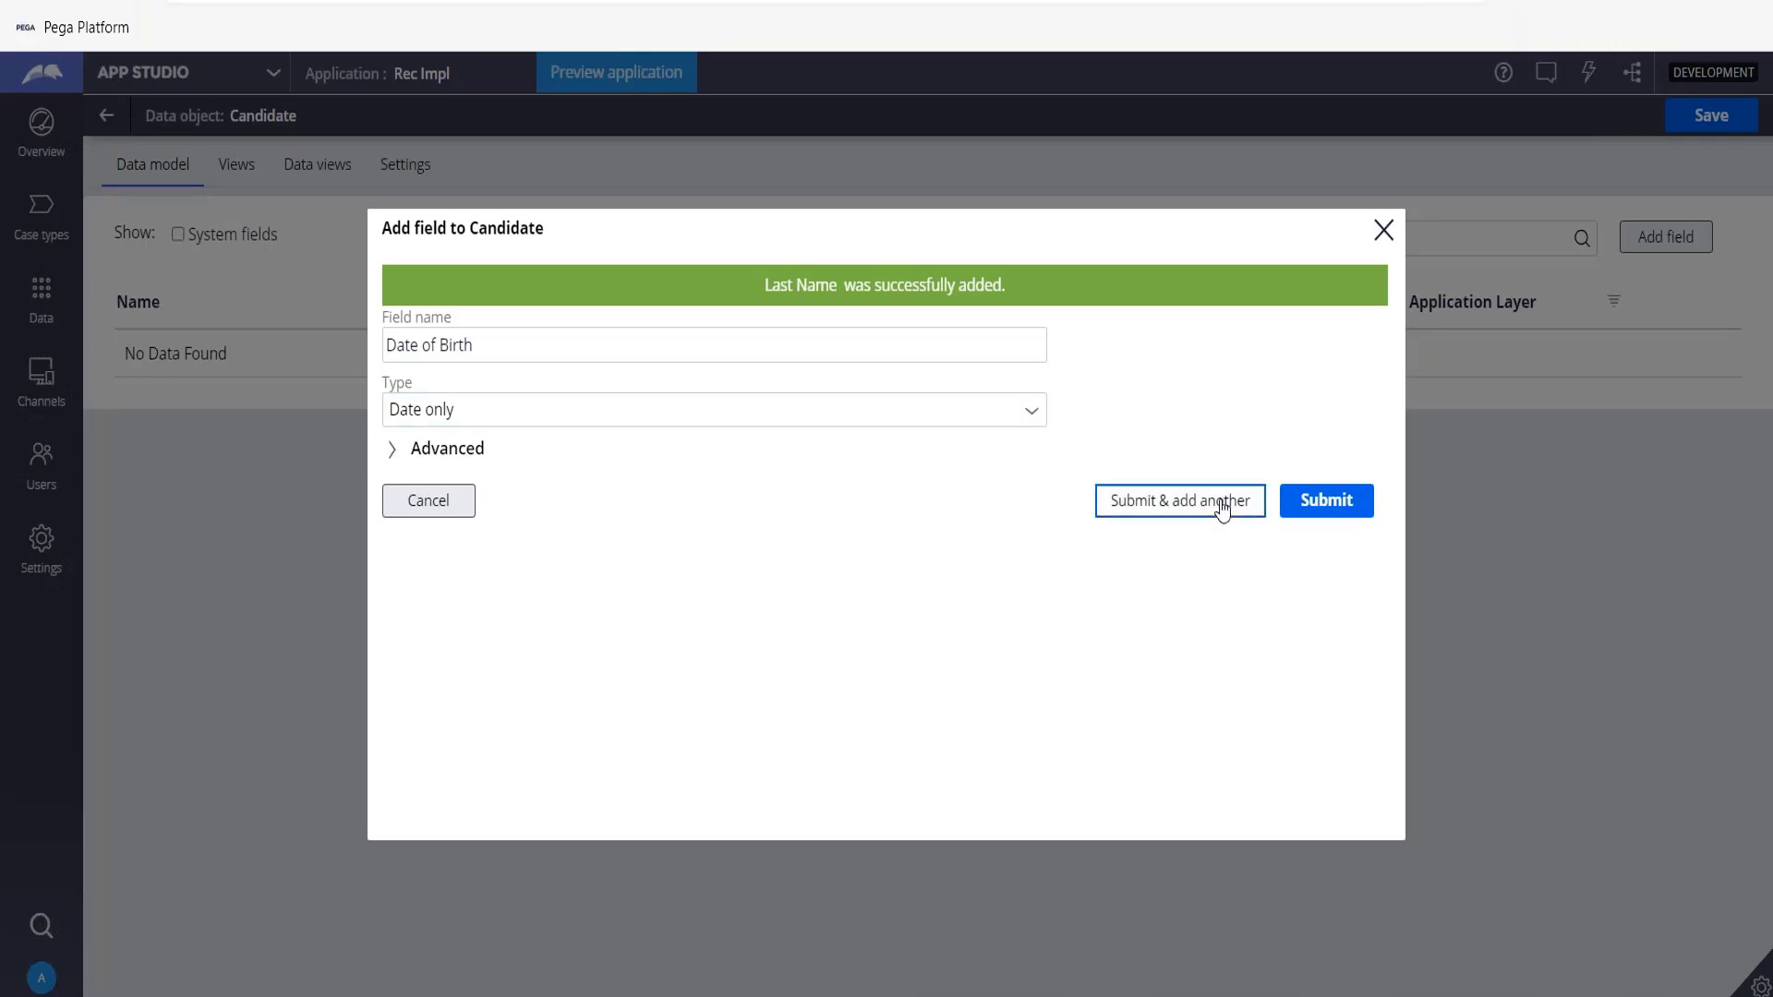
left_click(1223, 506)
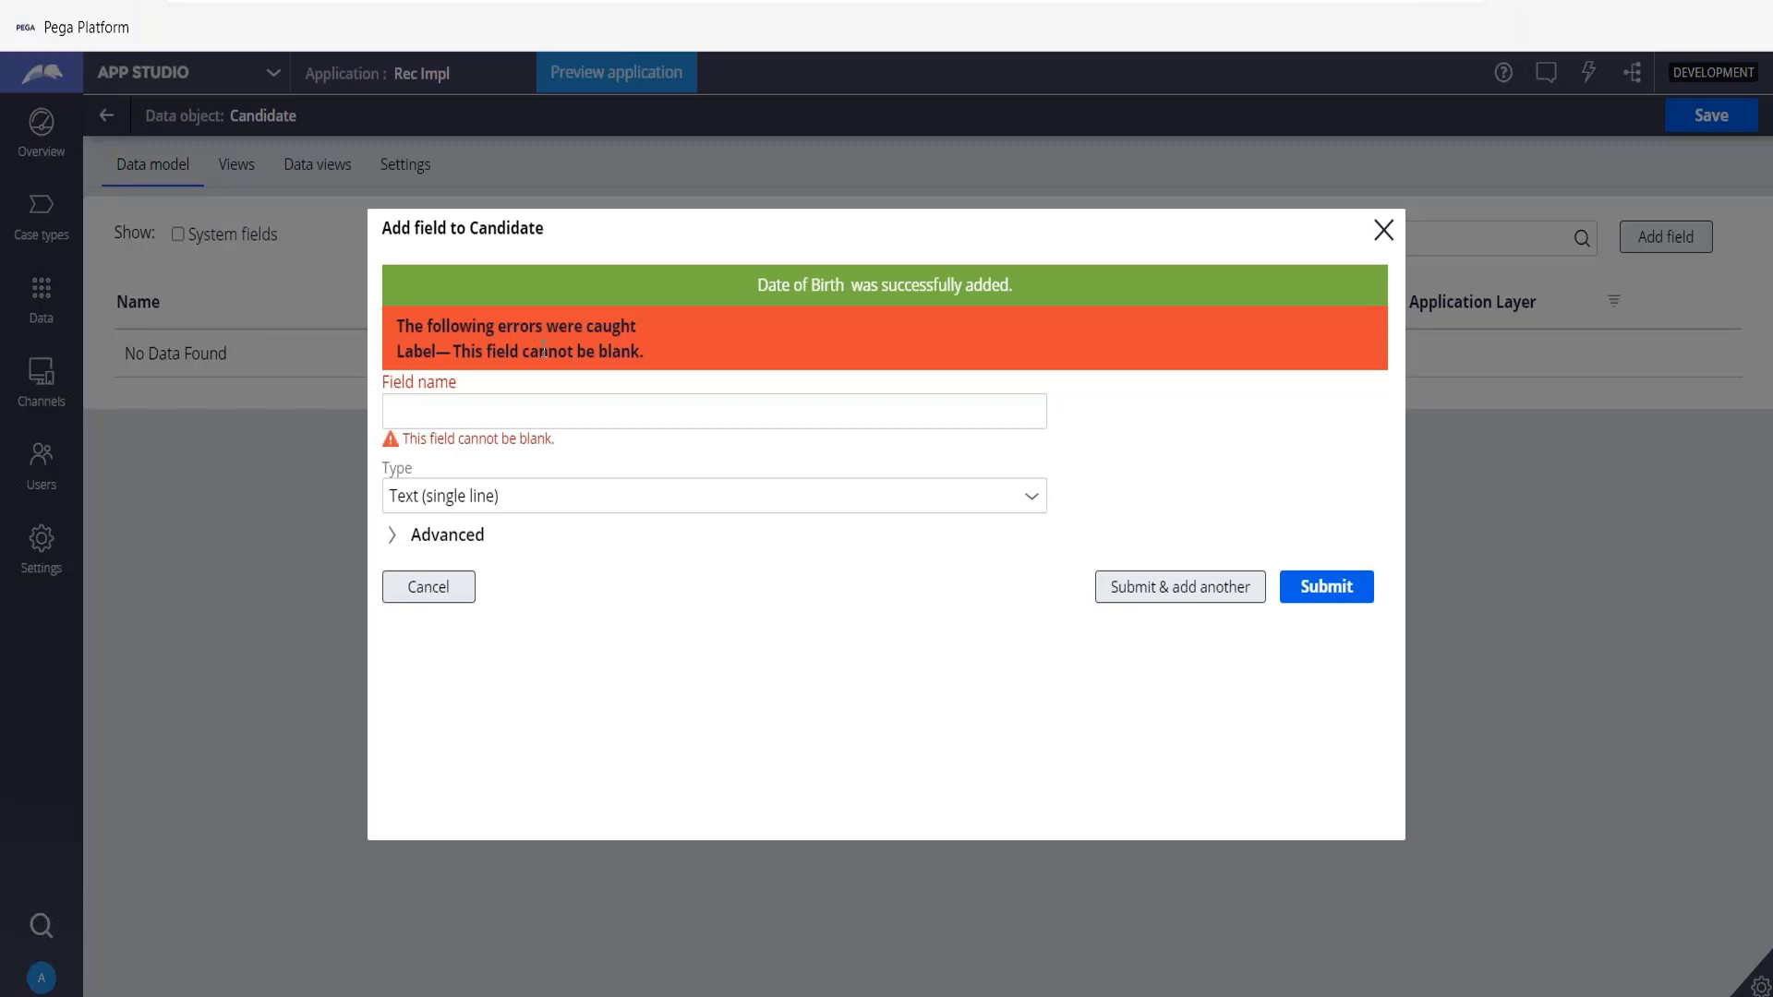
Add an Address field of type Text (paragraph) displayed as Plain text, then continue adding another.
left_click(549, 411)
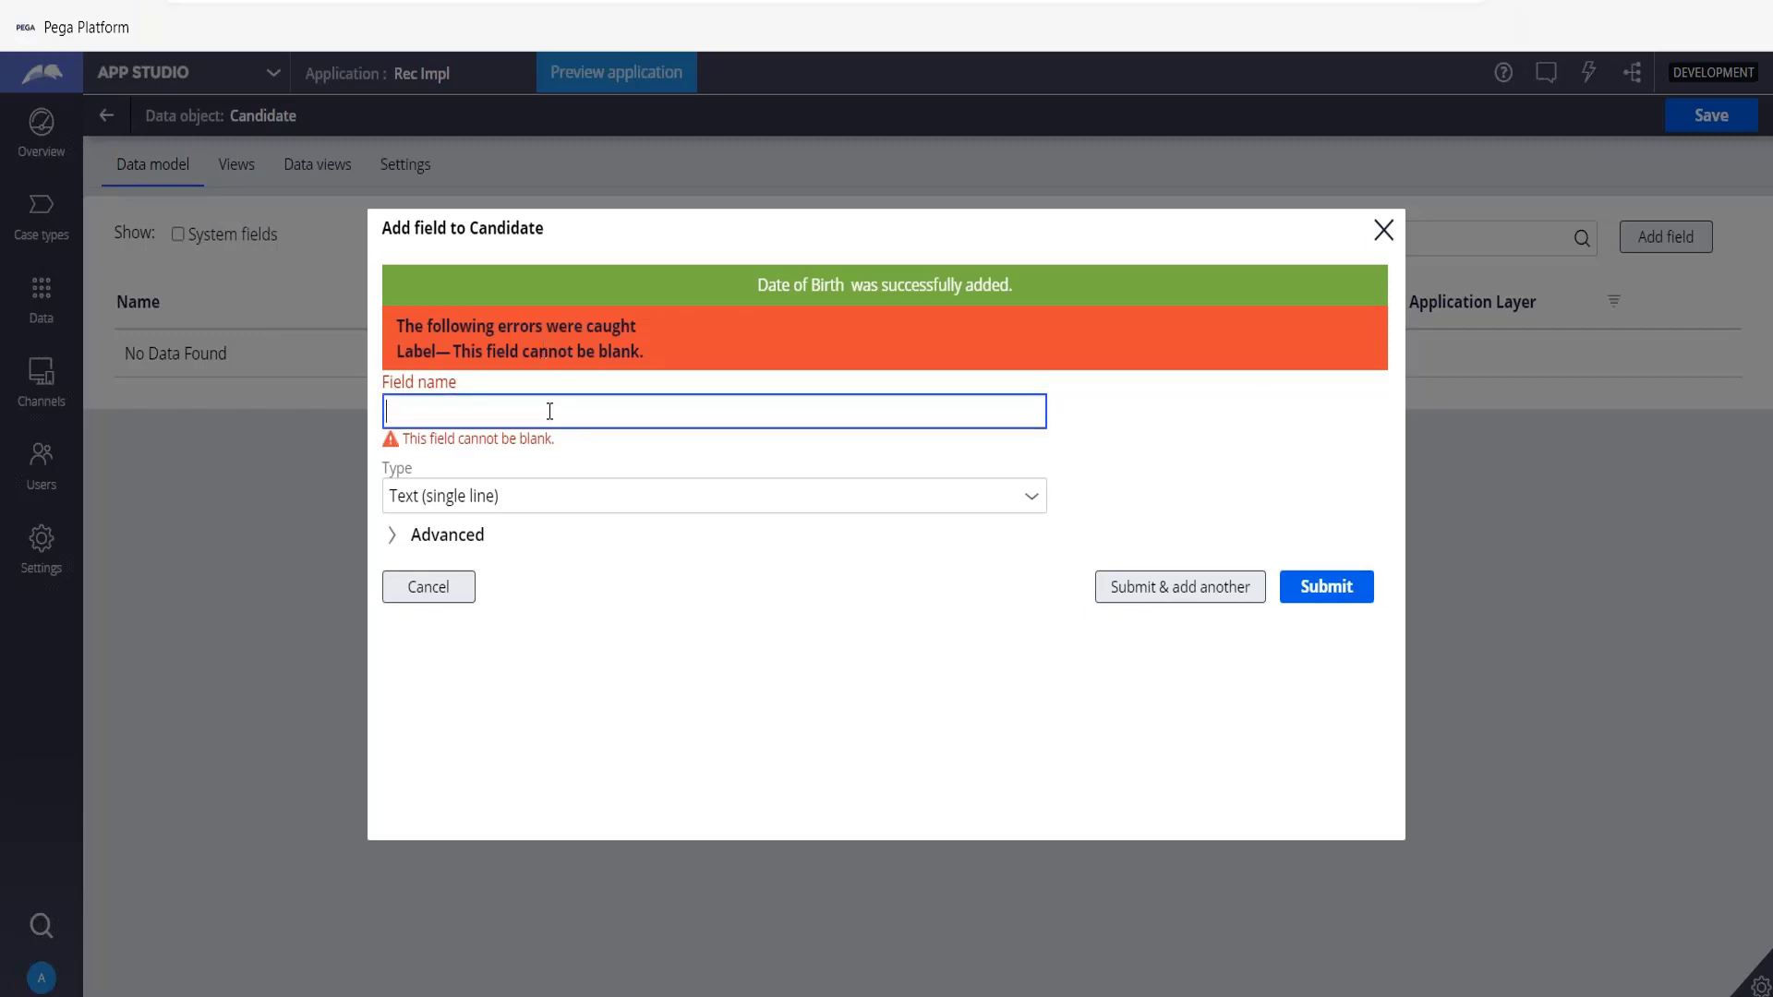
type("Address")
key("Tab")
key("Down")
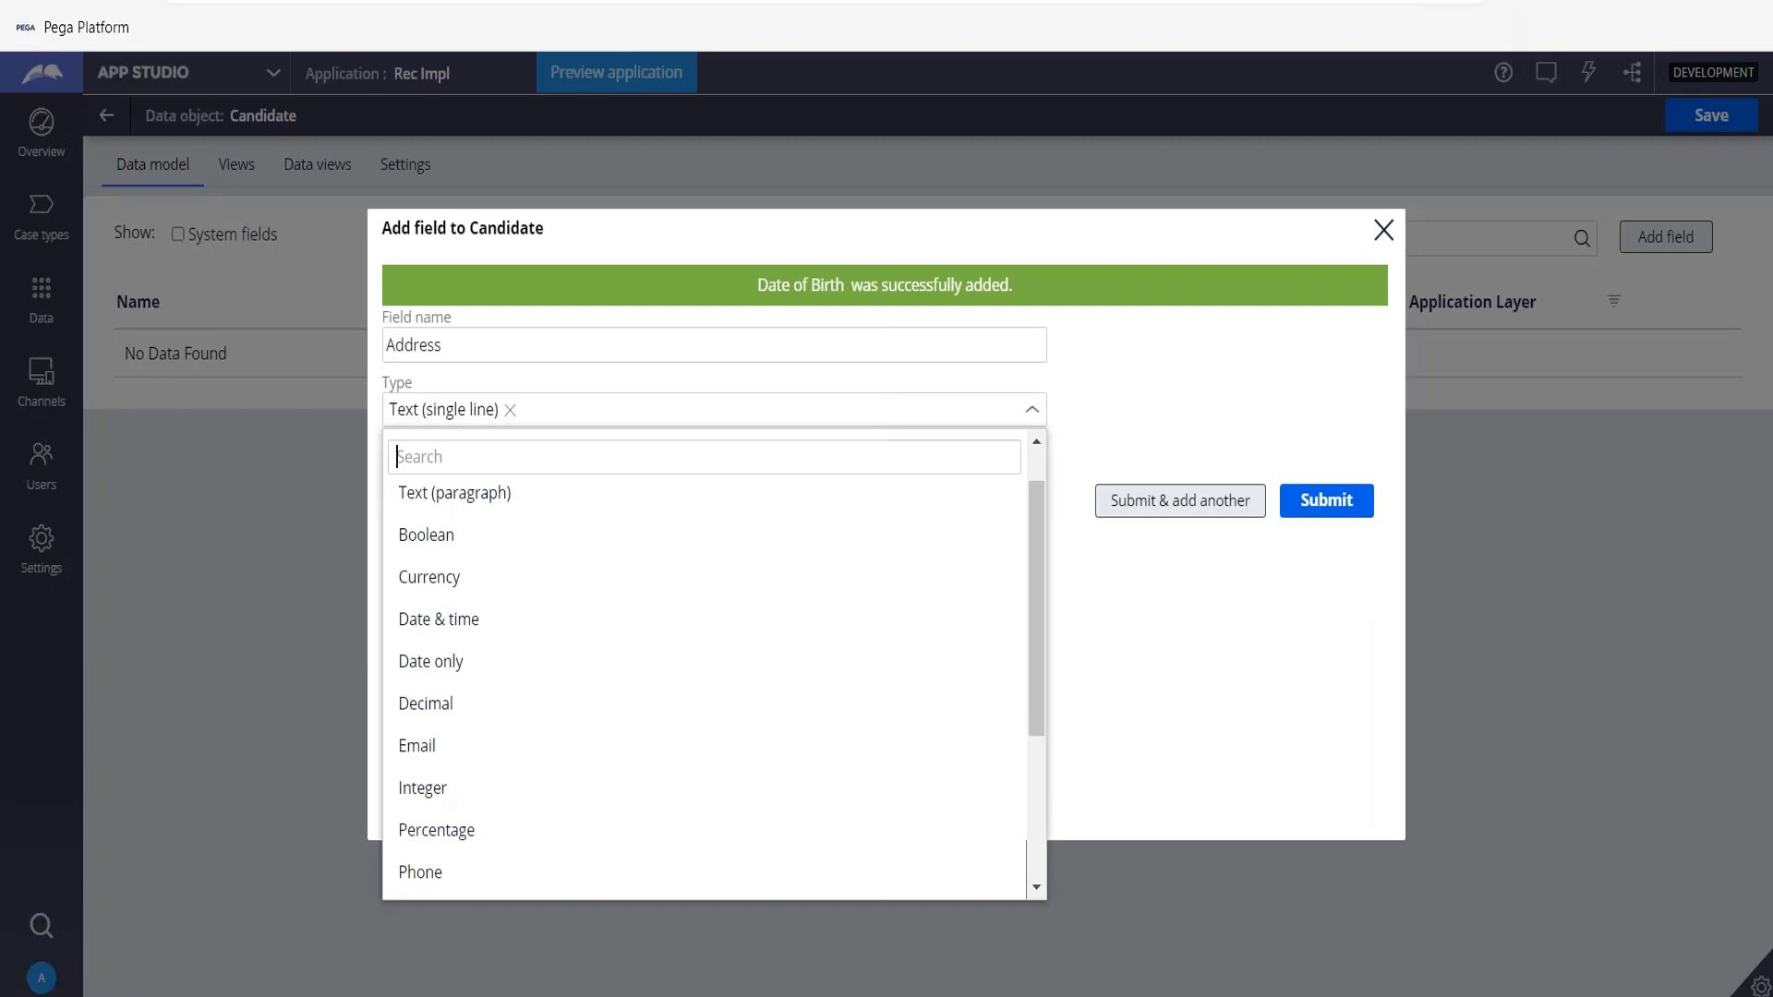
left_click(530, 498)
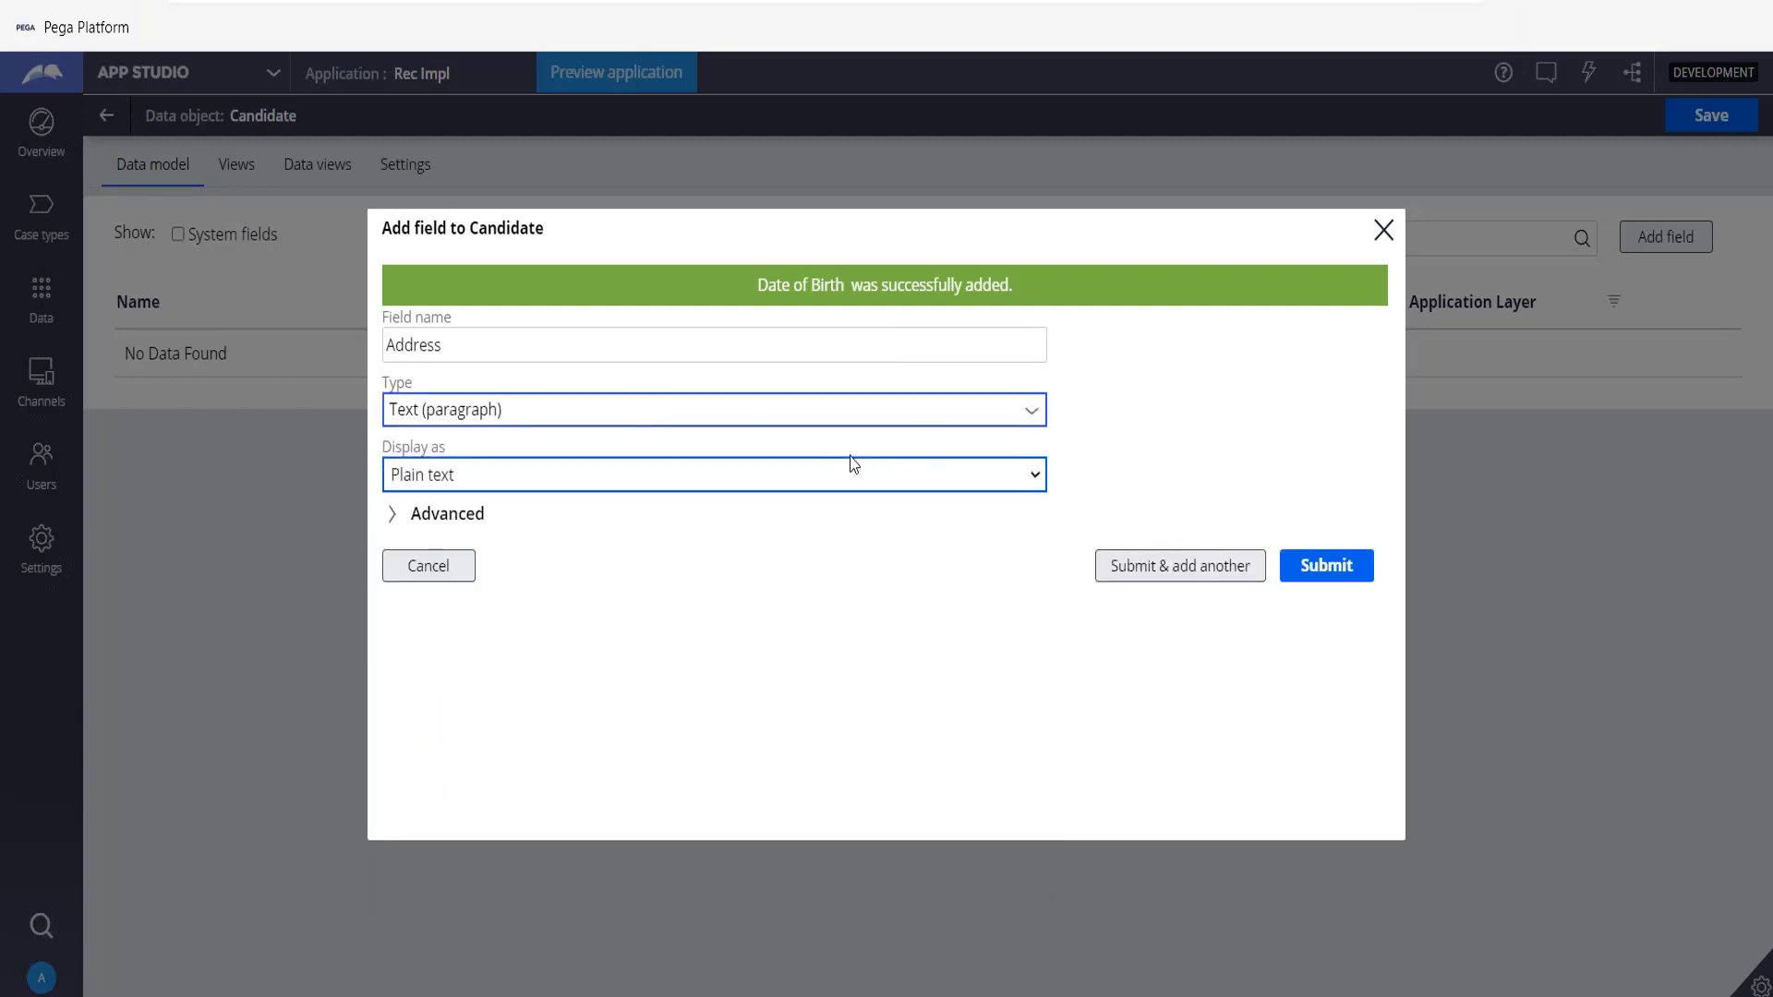
left_click(1046, 472)
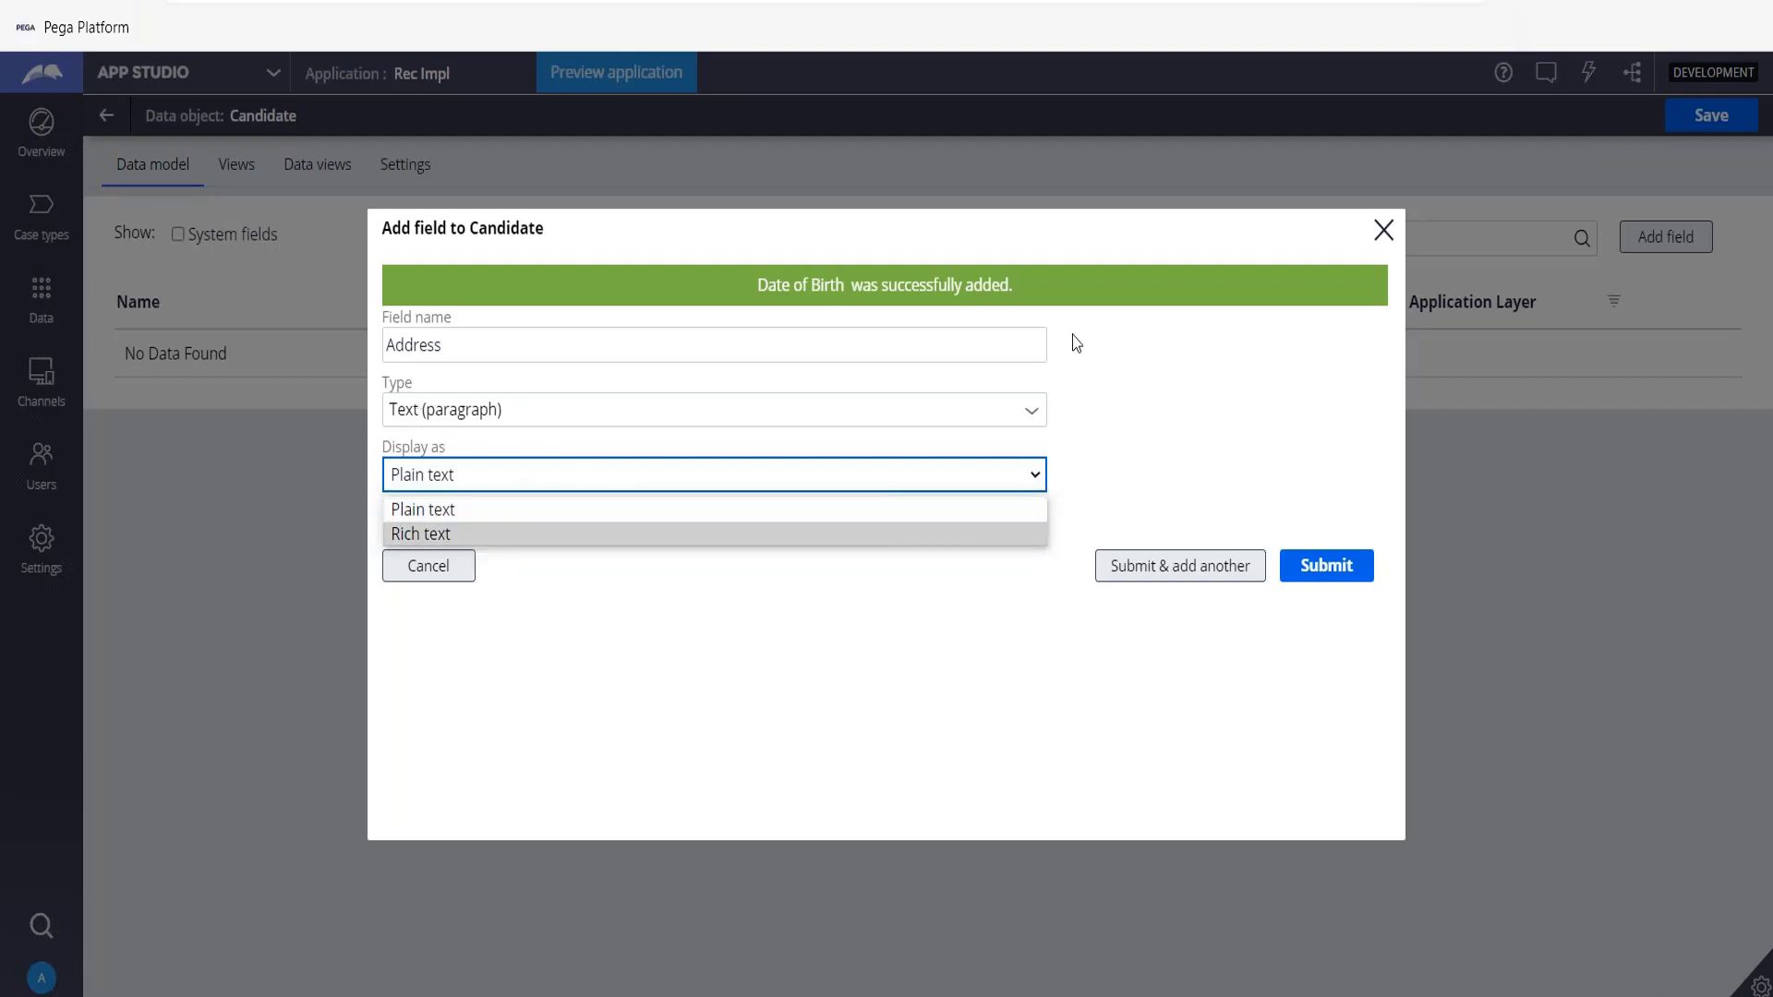
left_click(1037, 511)
left_click(1191, 574)
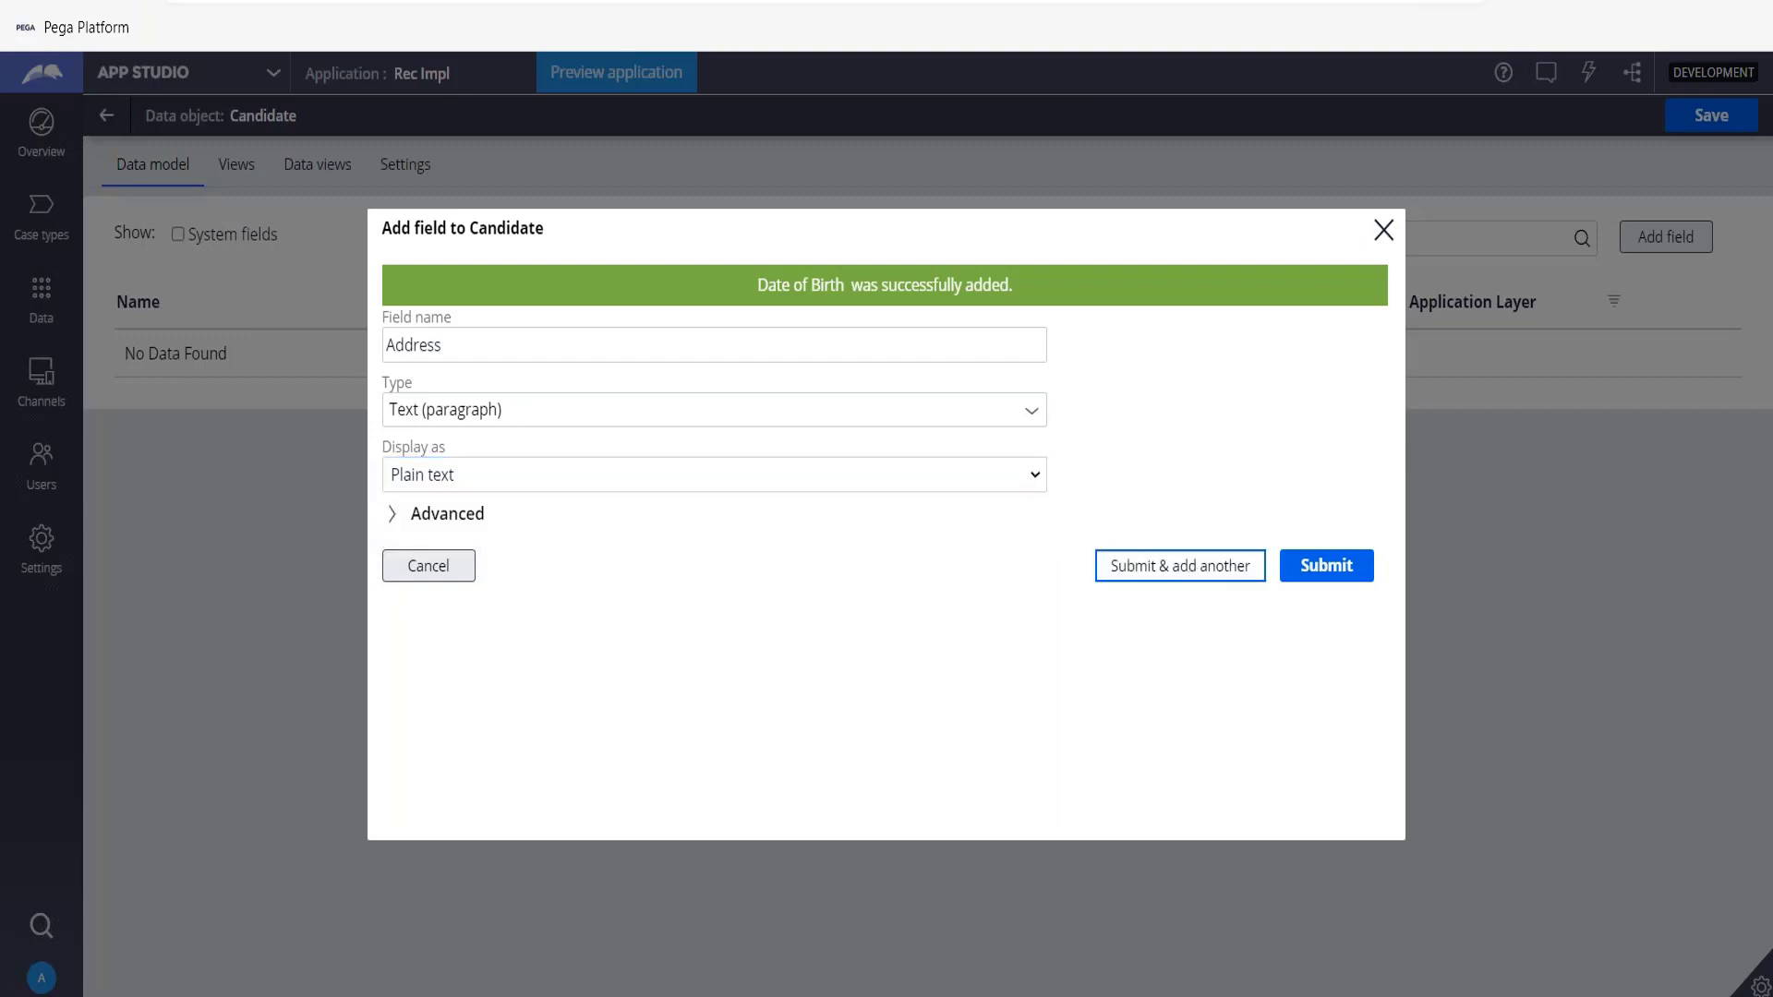
Add a Phone field of type Phone and continue adding another field.
key("Tab")
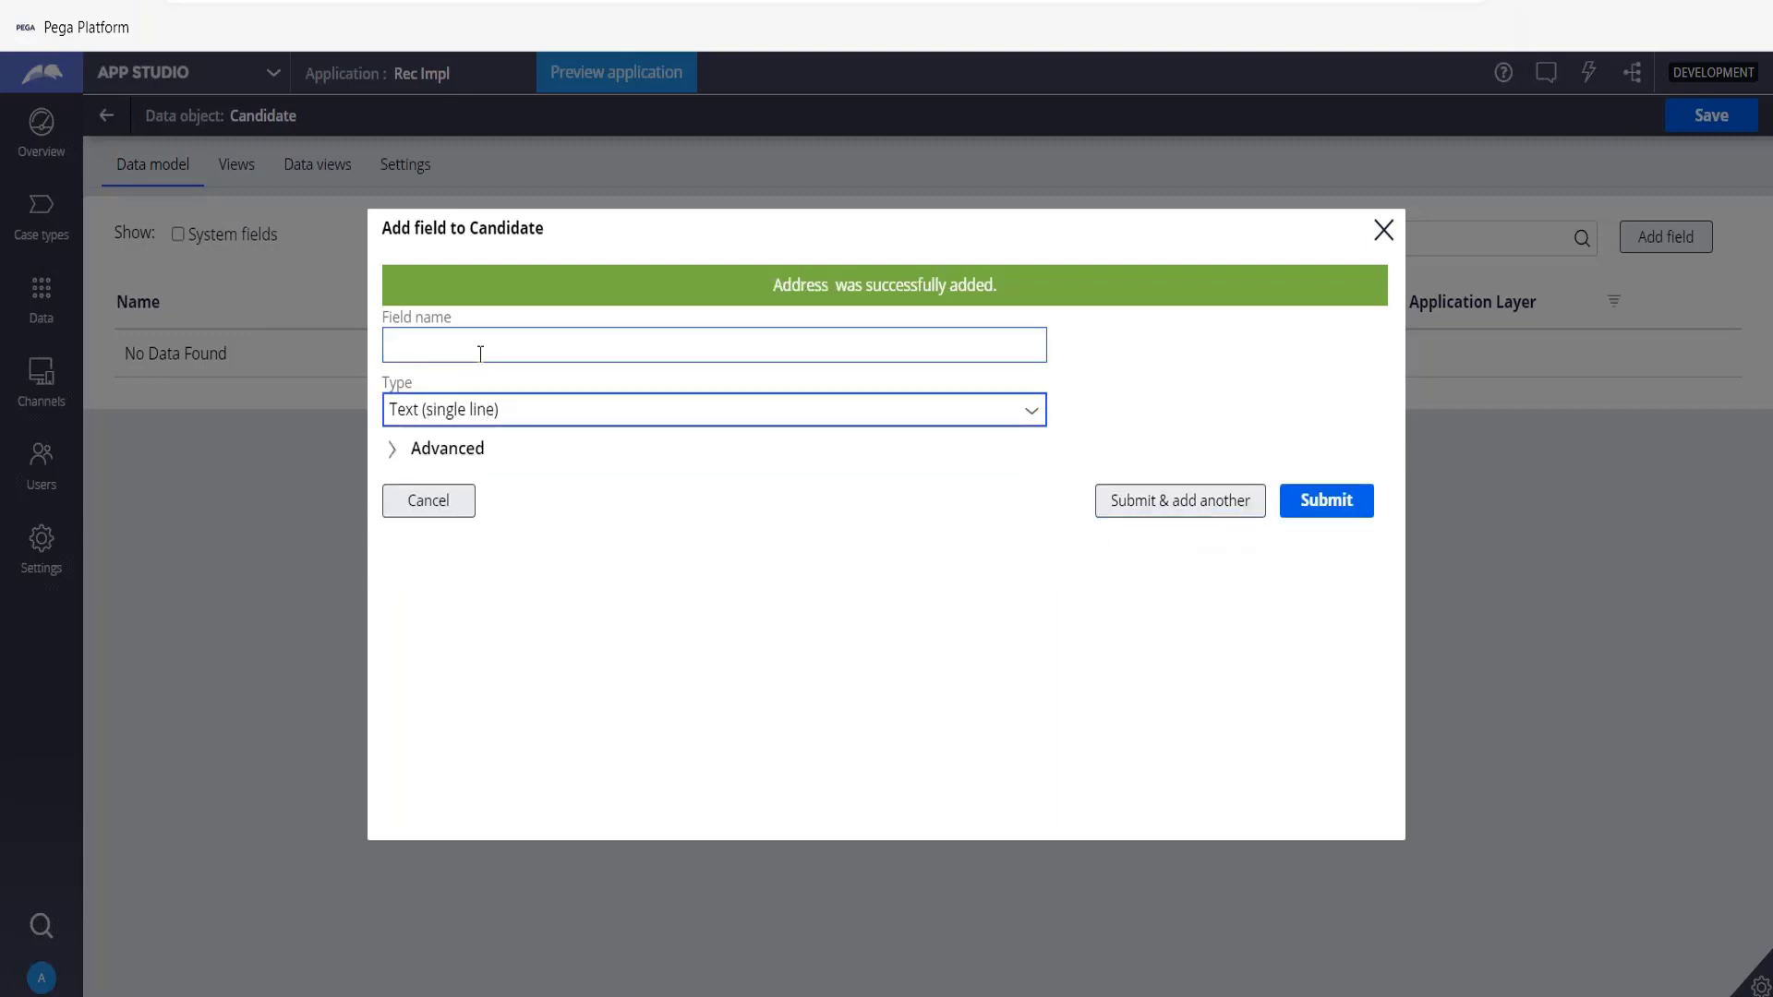
left_click(480, 353)
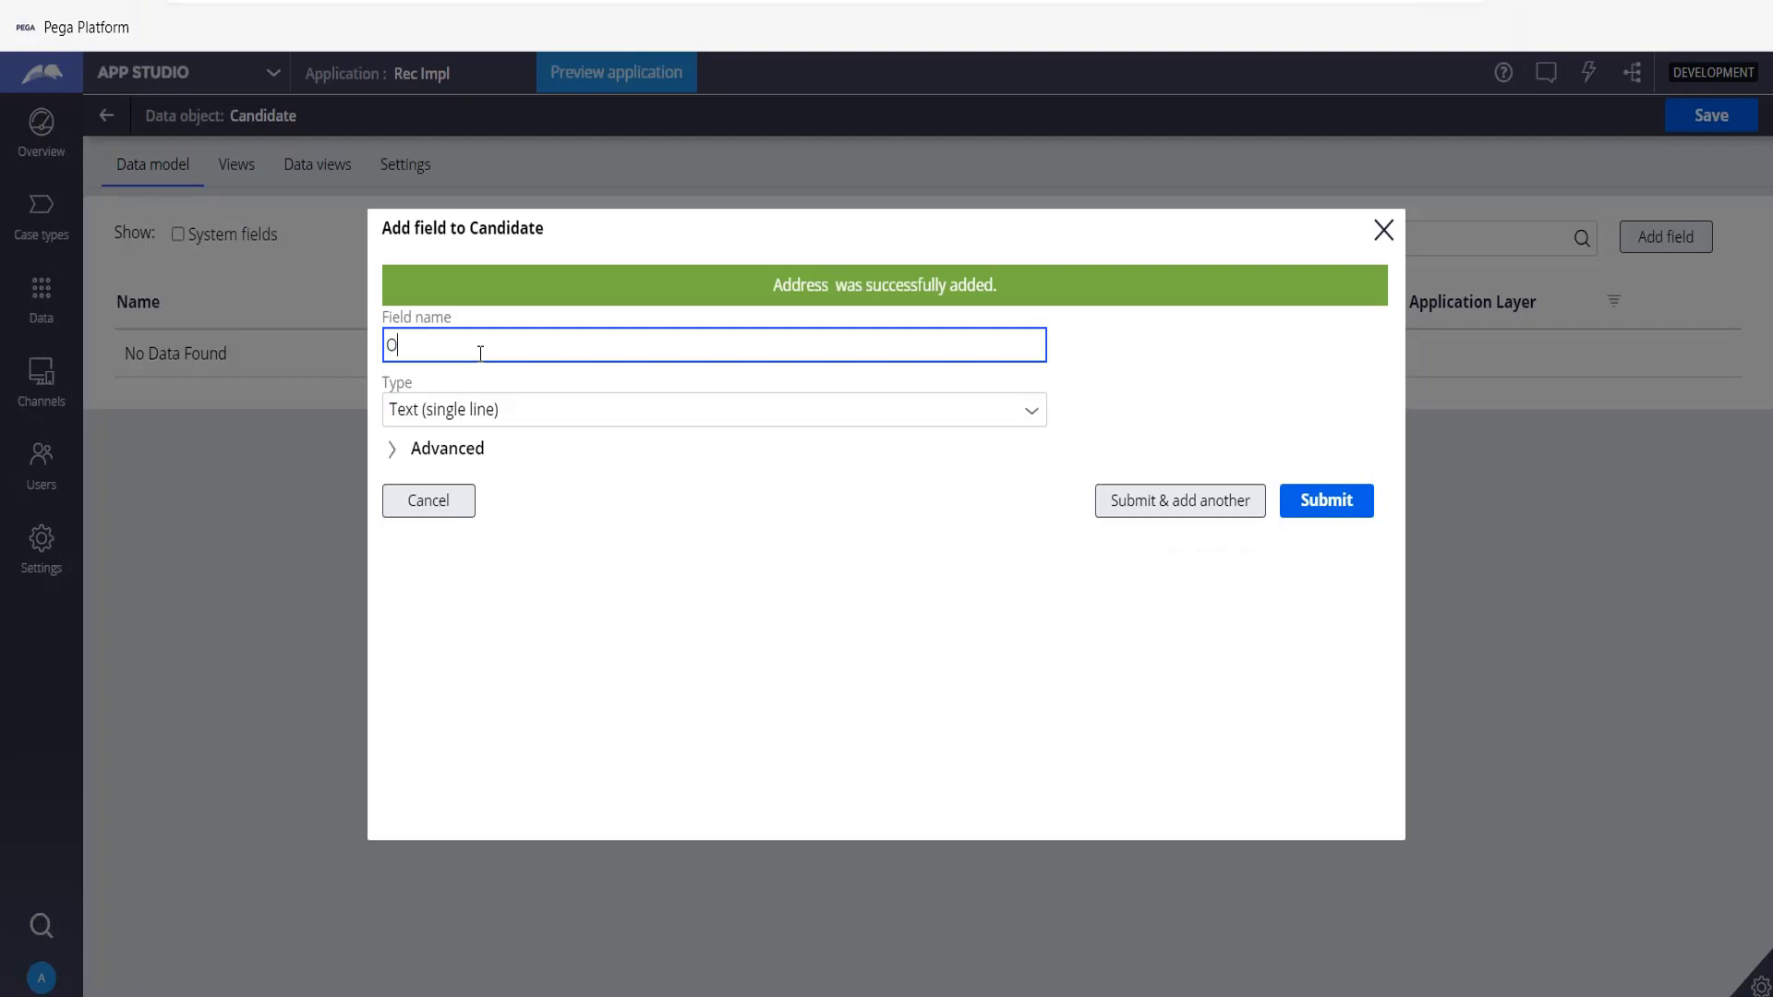
type("Phone")
key("Tab")
type("p")
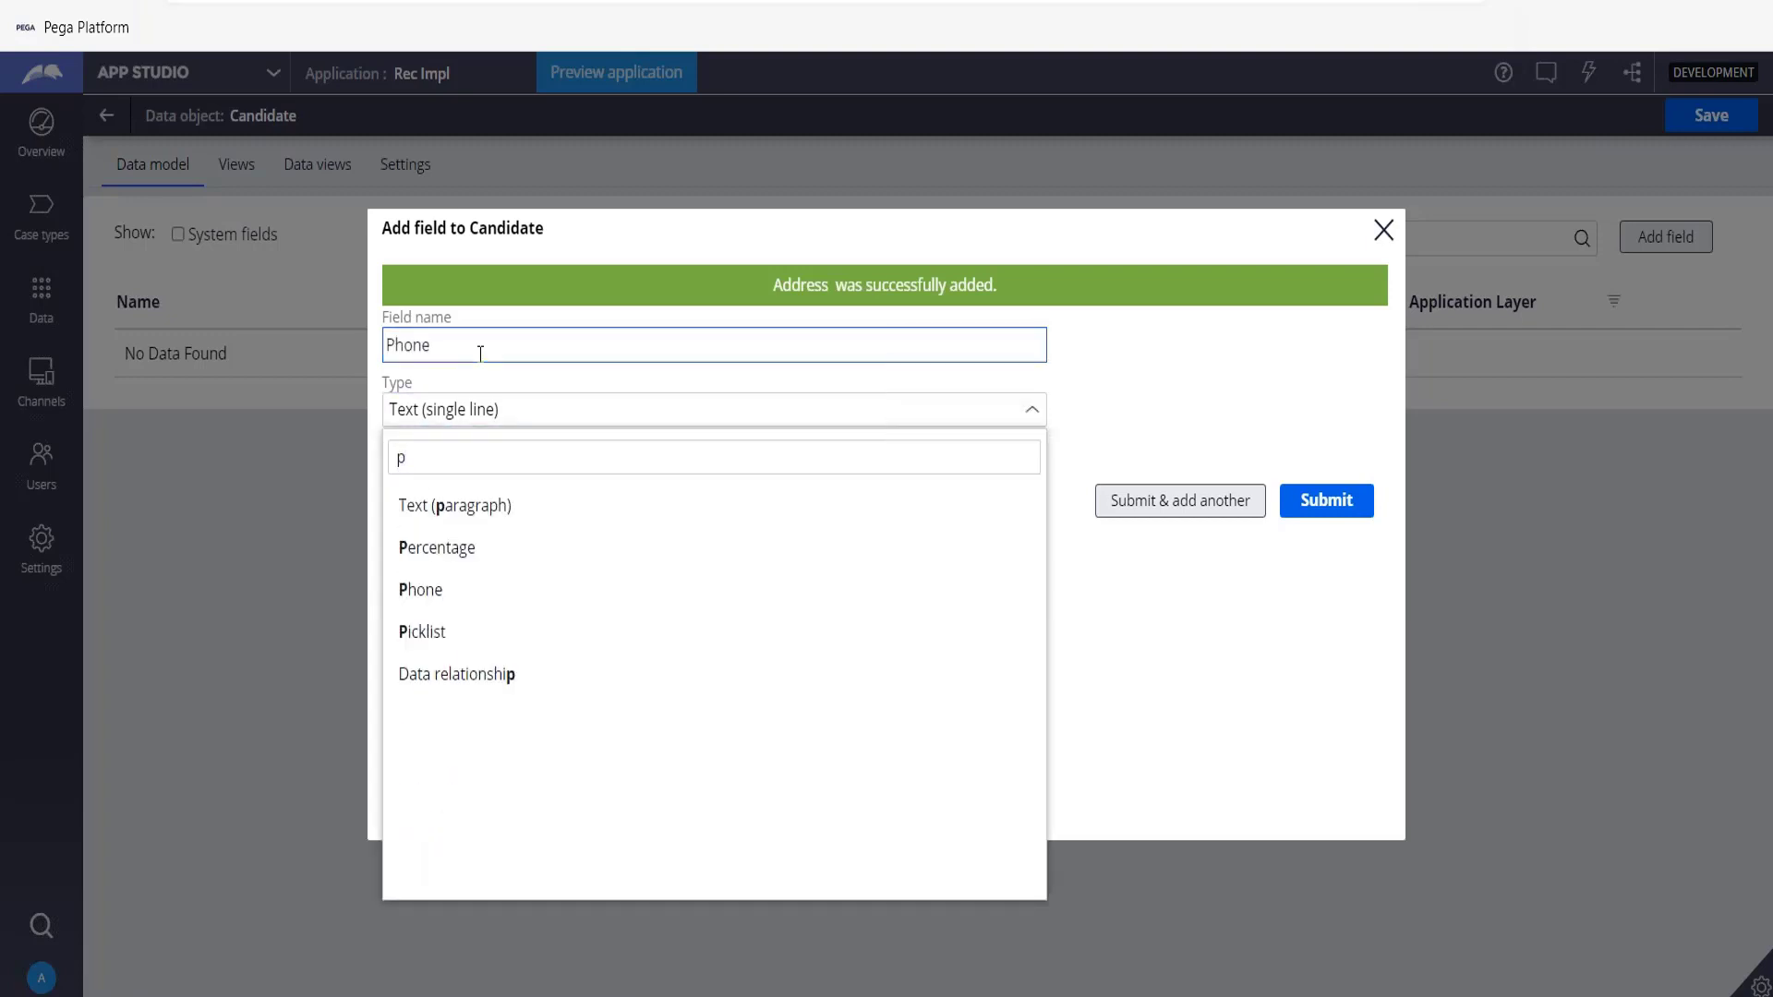
left_click(425, 599)
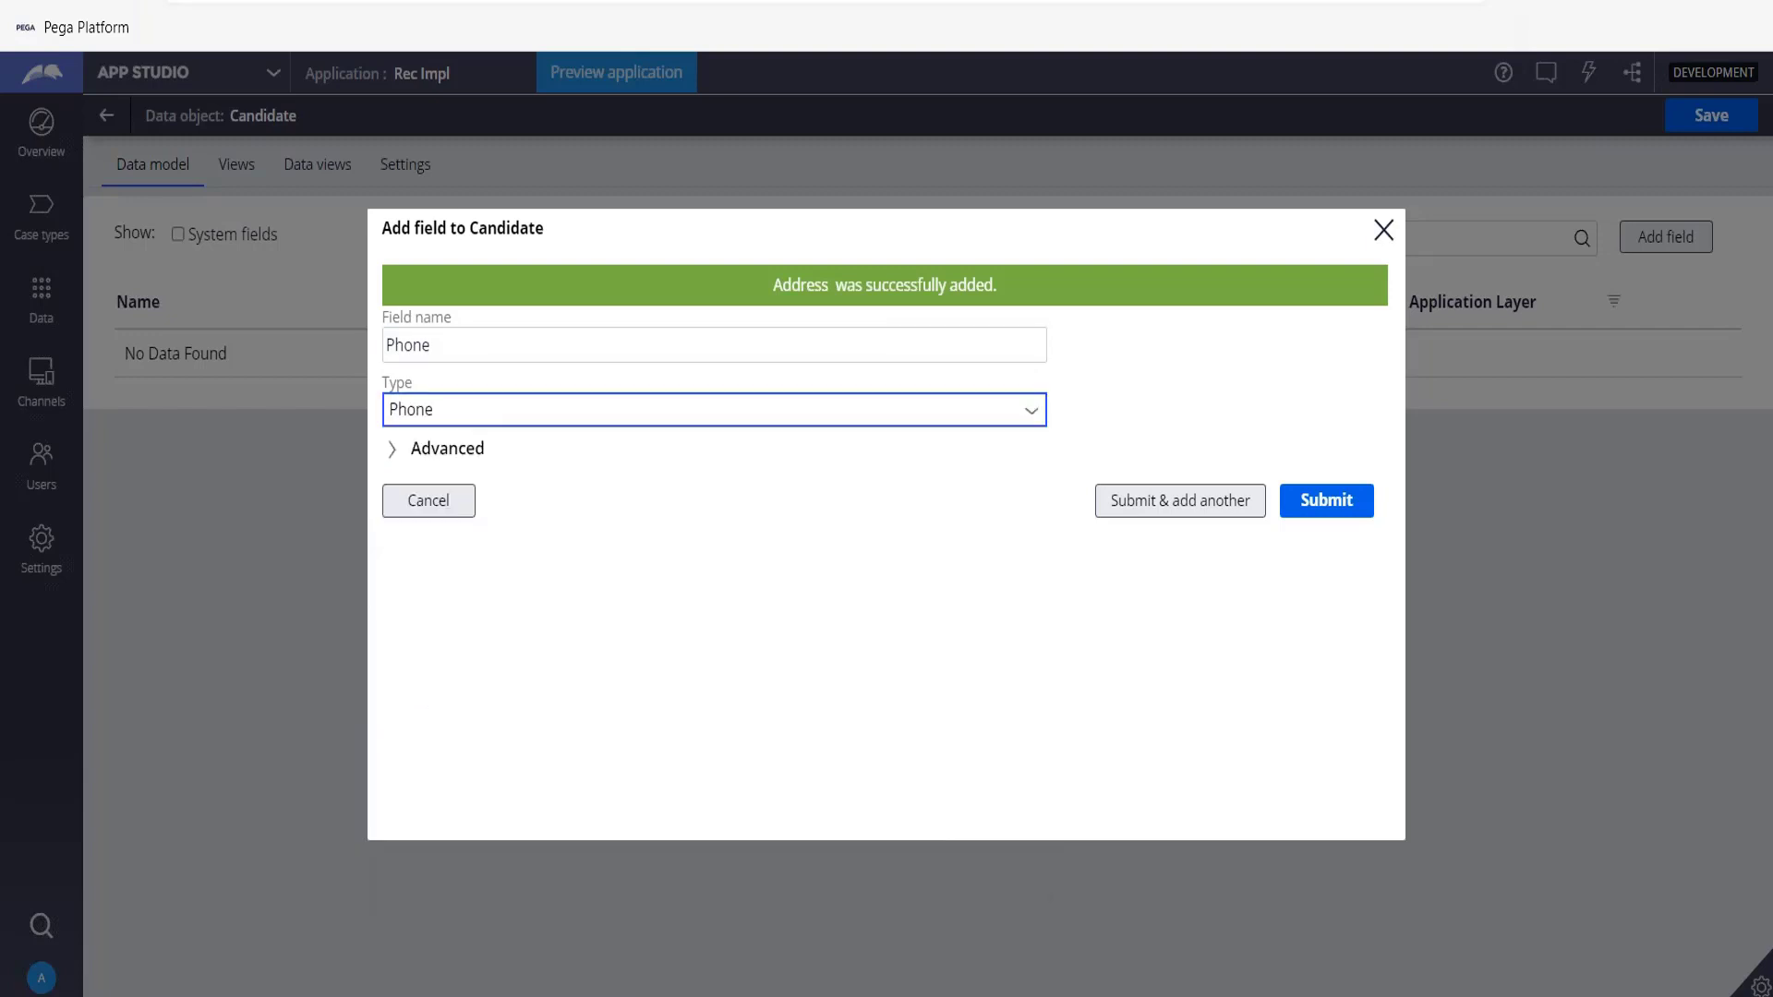
left_click(1231, 499)
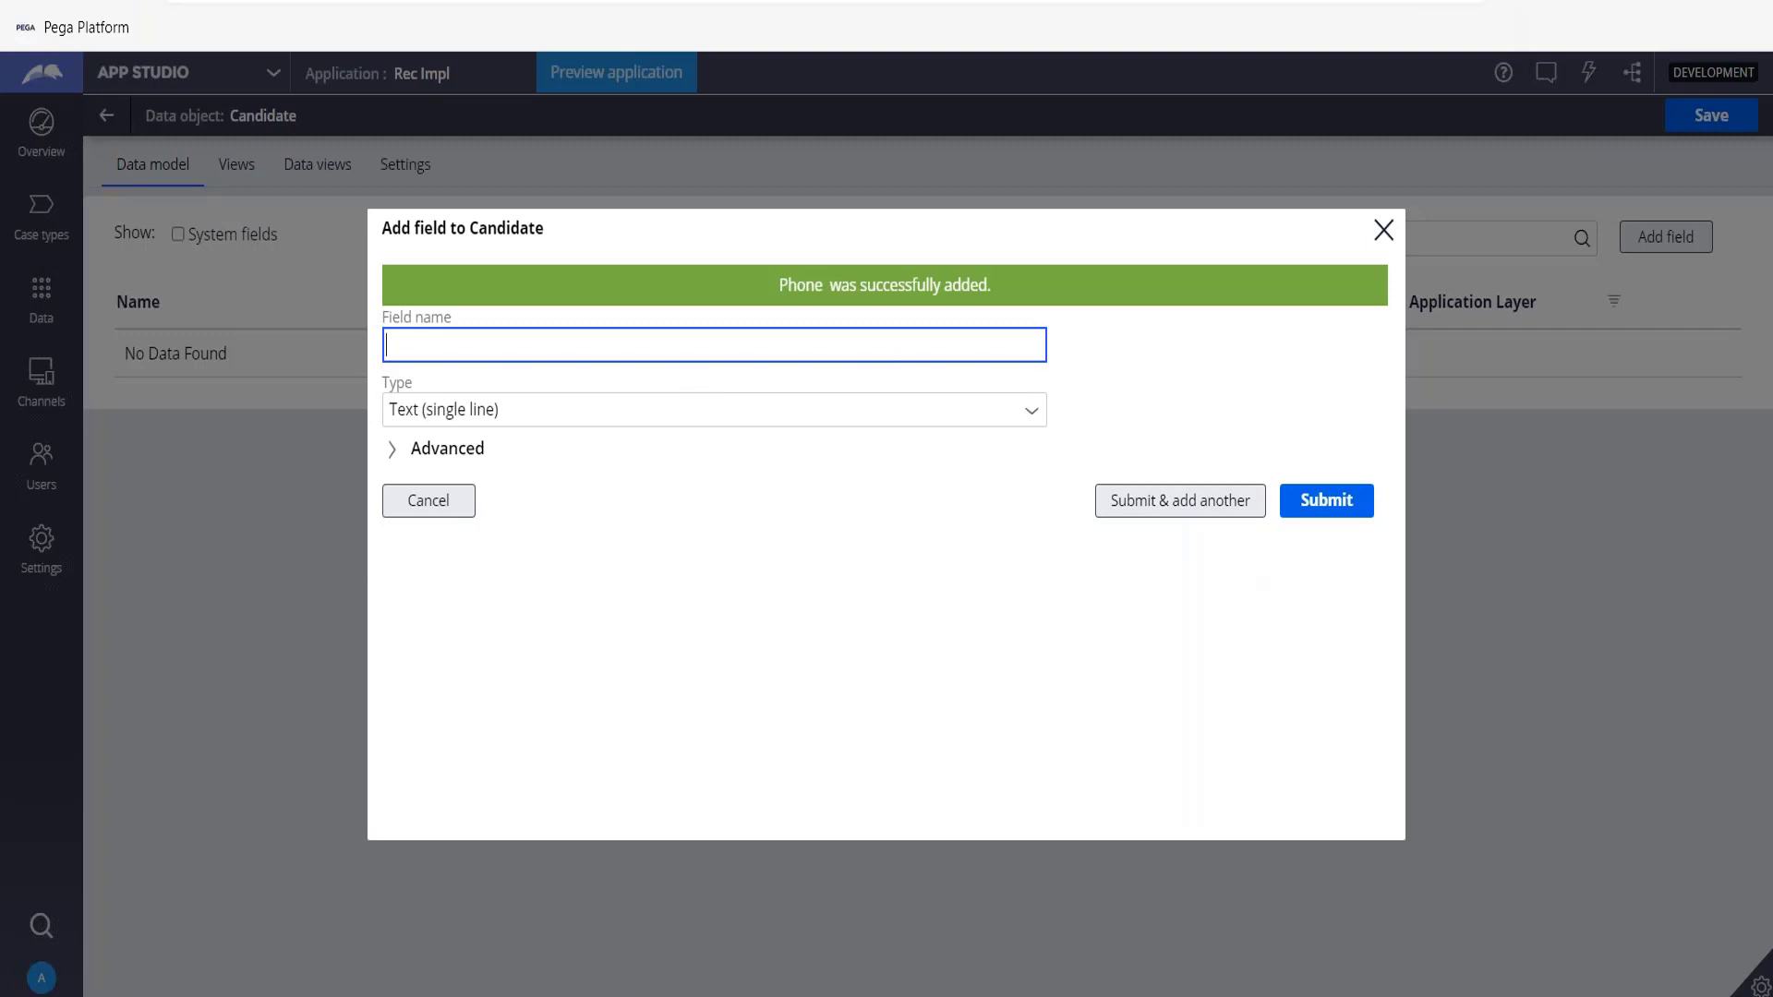
Add an Email field of type Email and continue adding another field.
type("Email")
key("Tab")
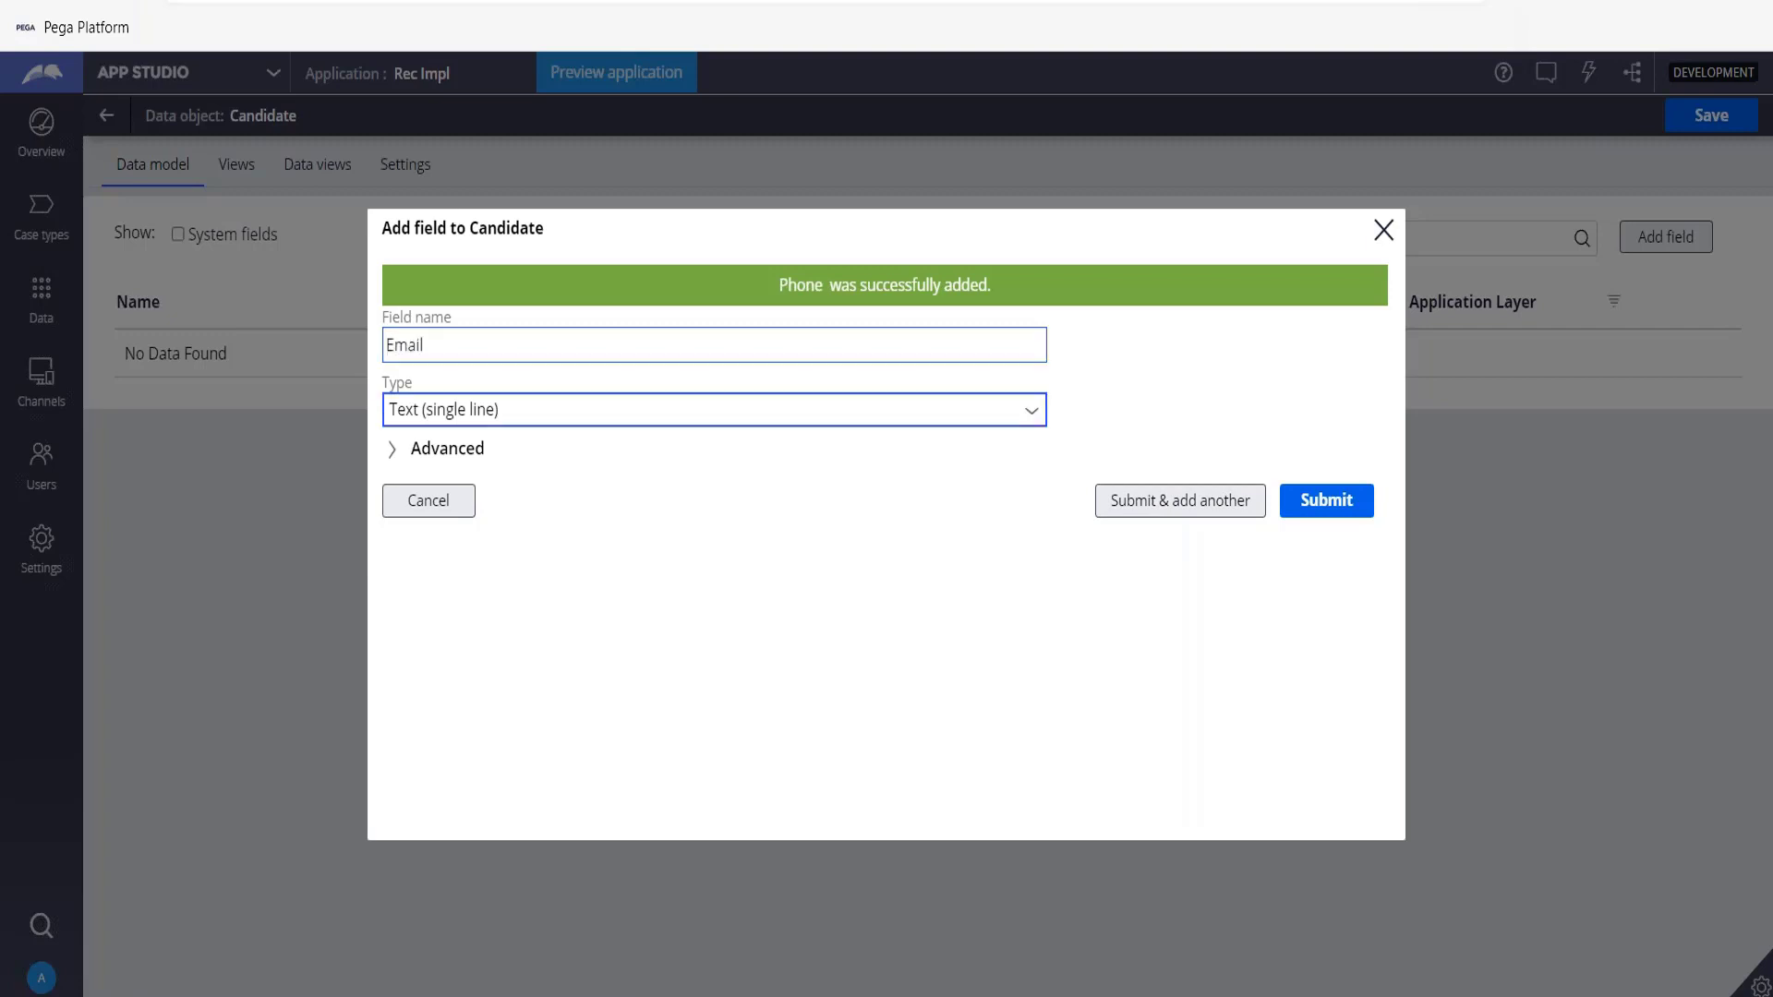
left_click(1033, 417)
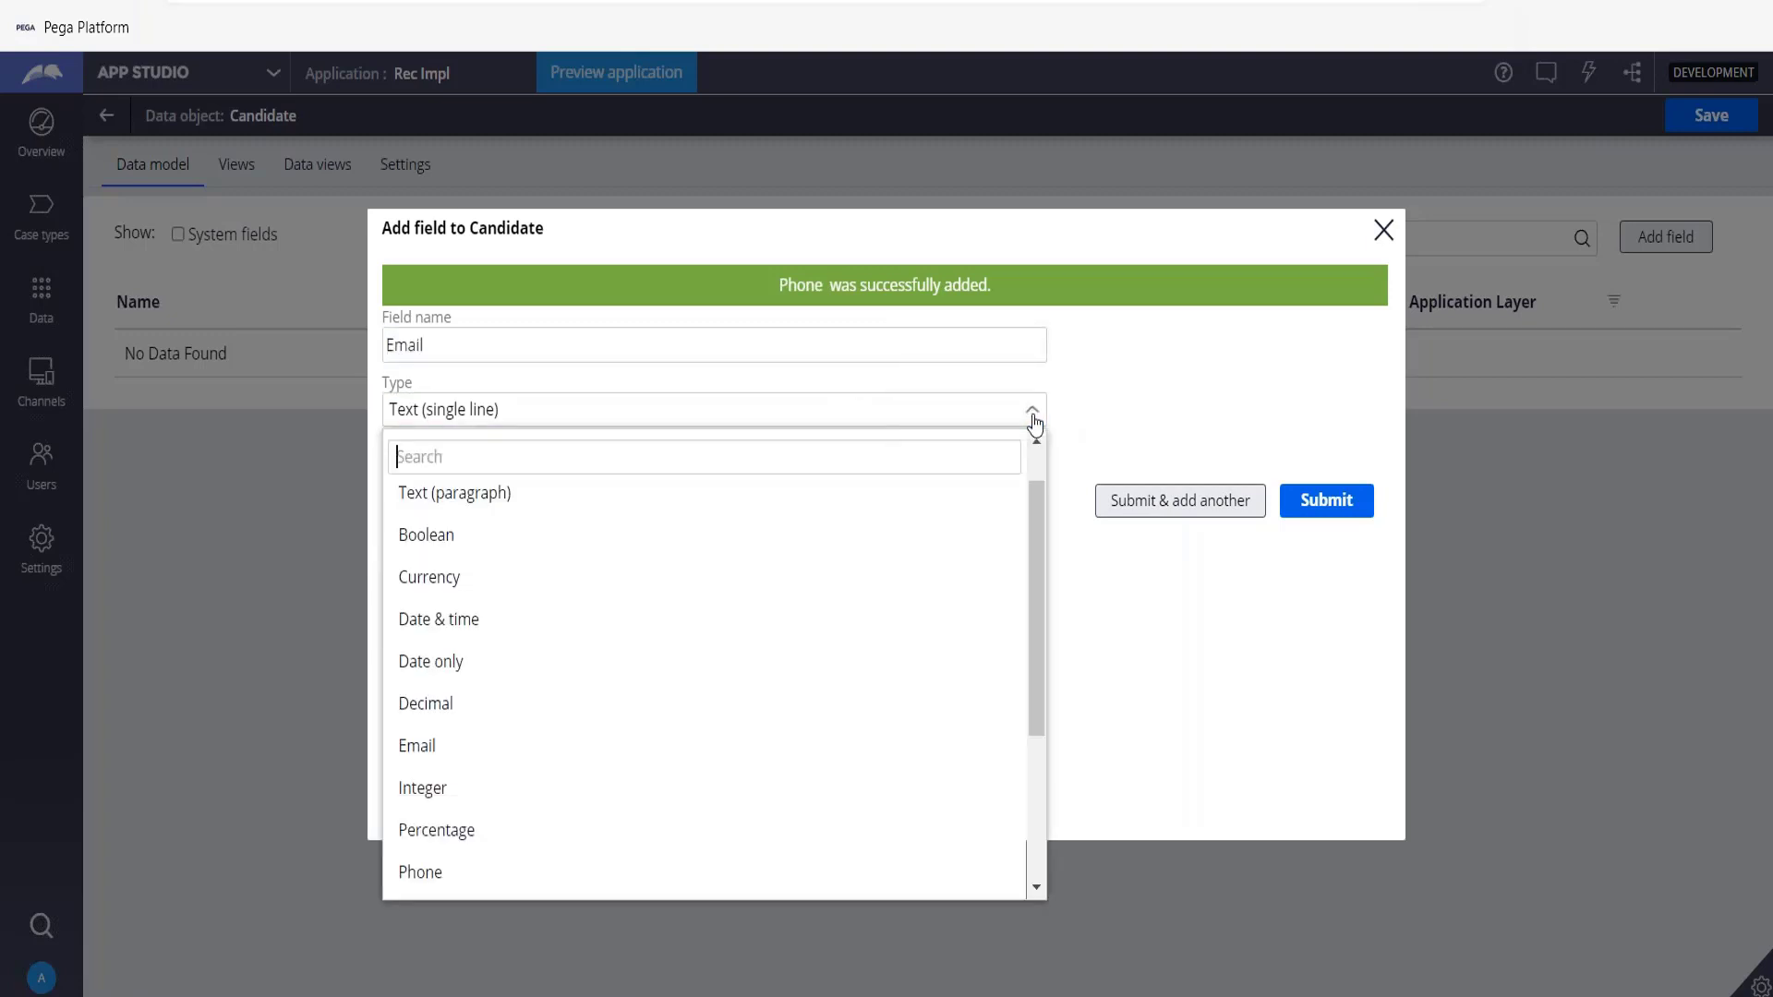
left_click(503, 745)
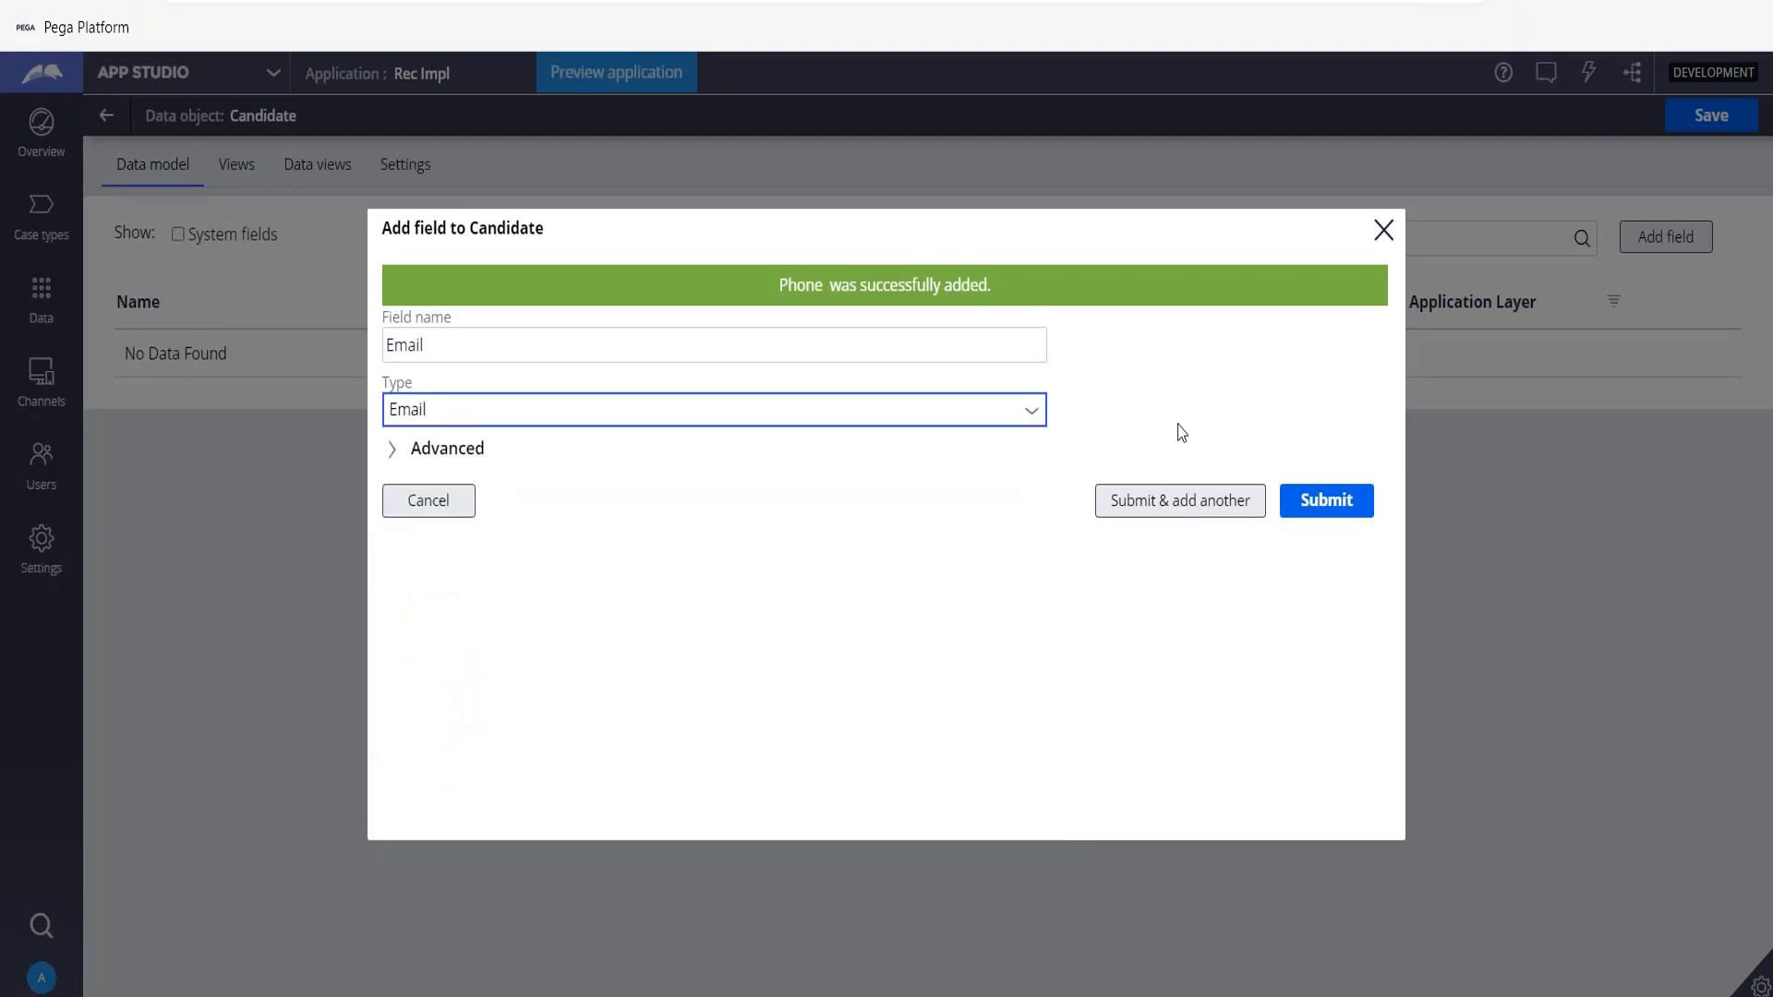
left_click(1152, 506)
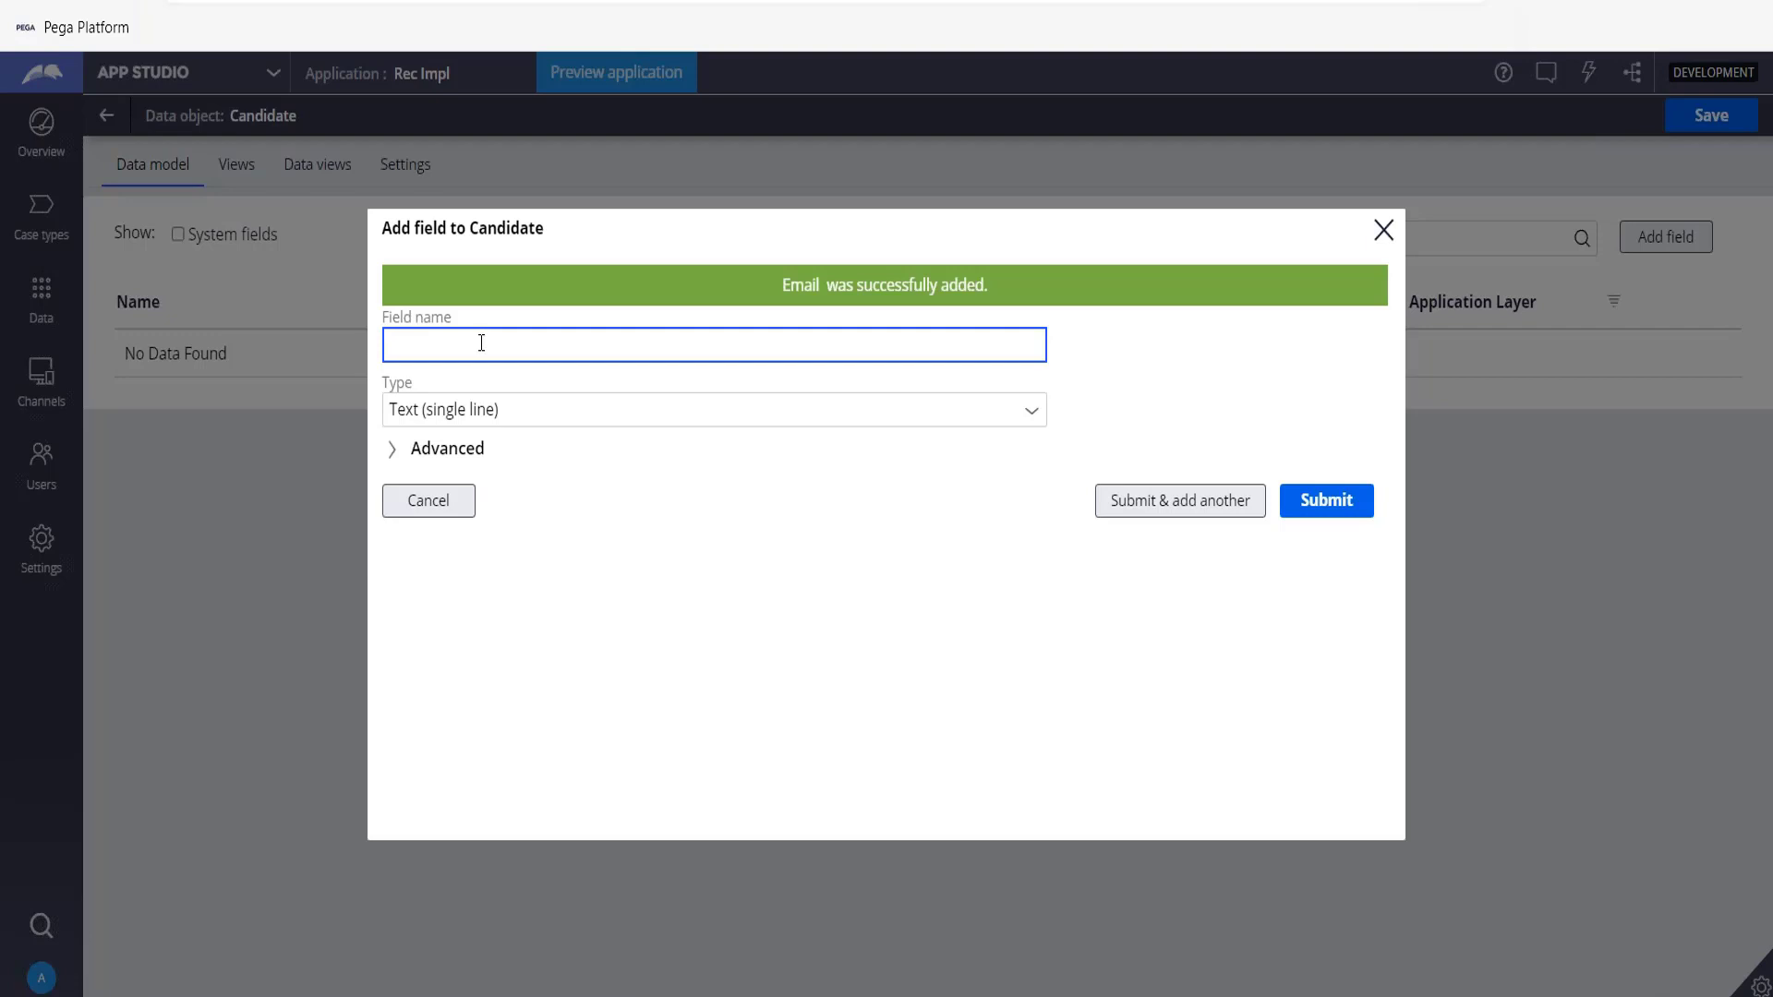
Add a single-line text field named University and continue adding another field.
type("University")
key("Tab")
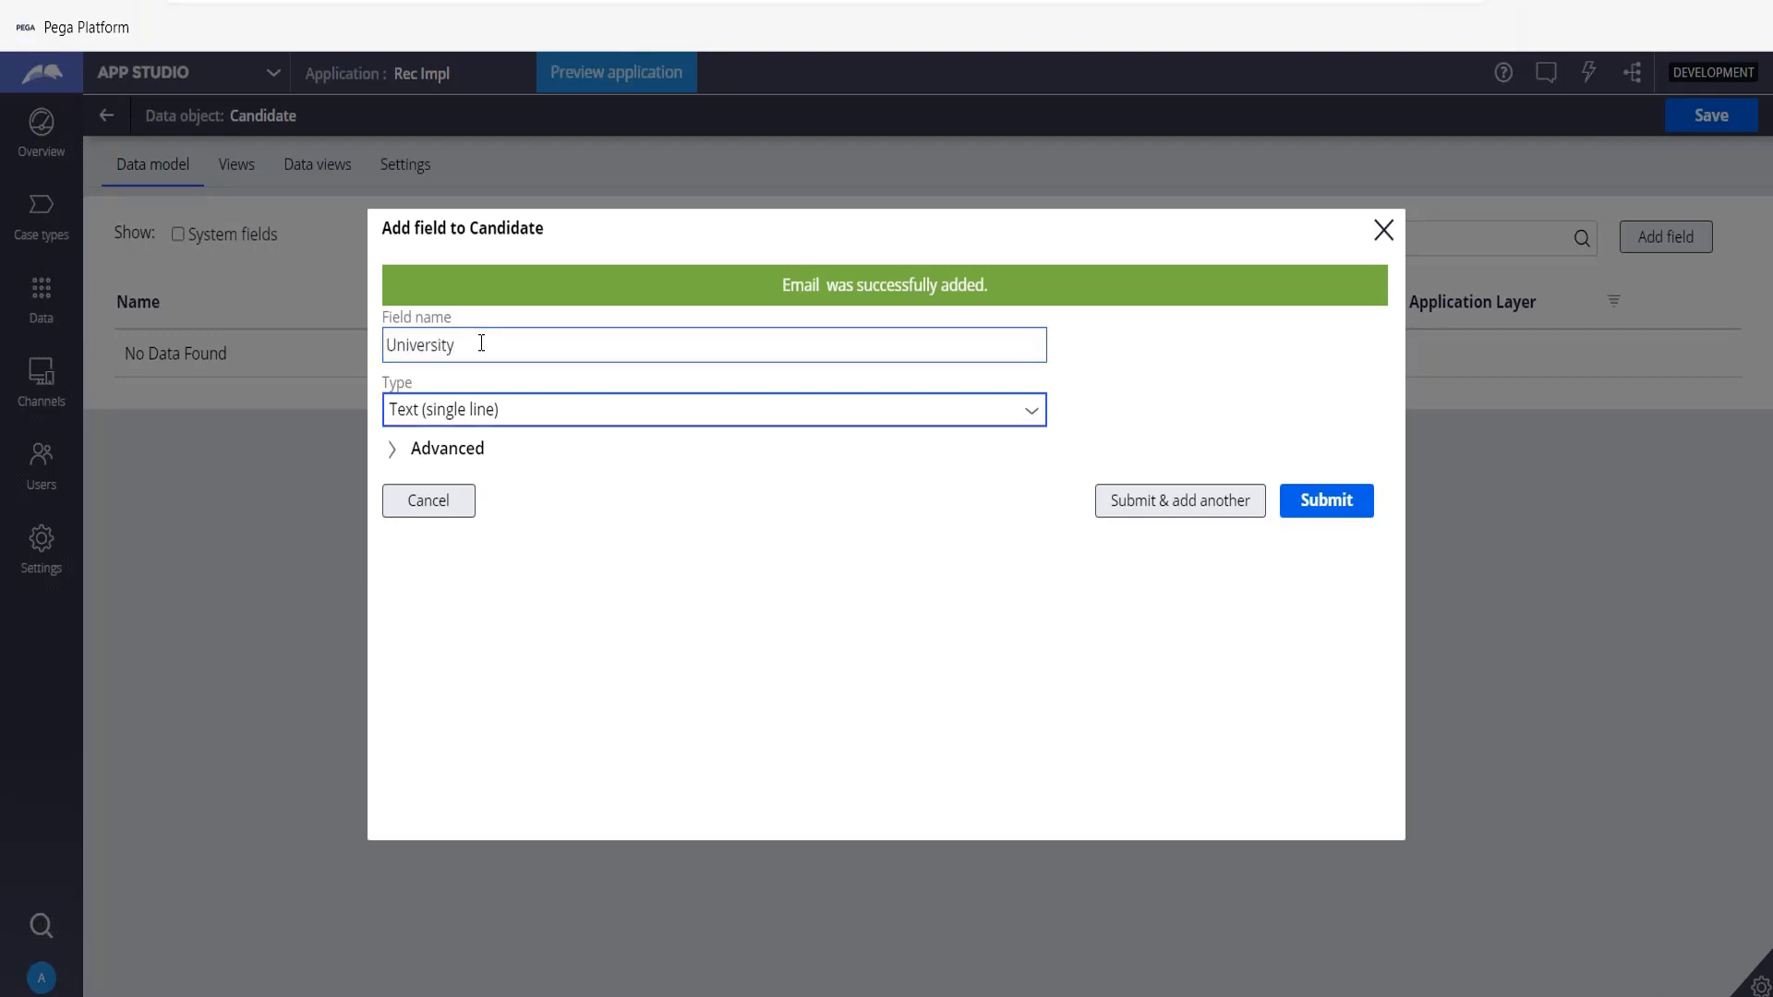
left_click(1196, 508)
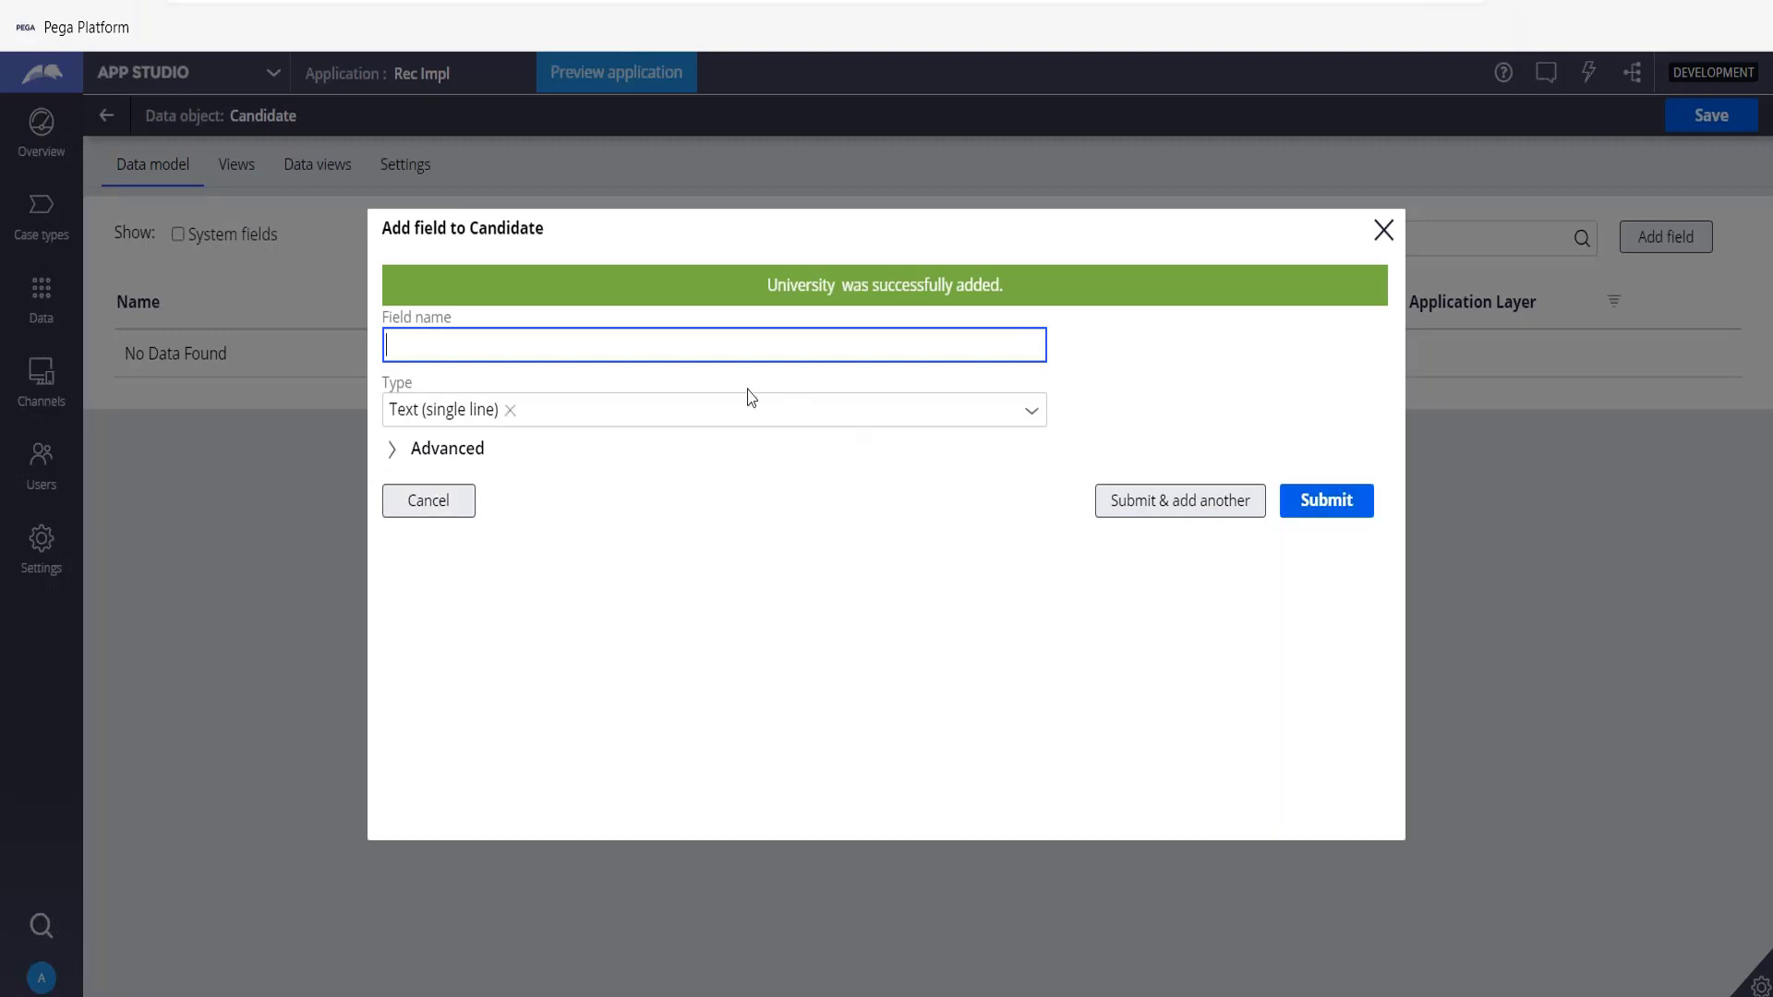
Add a Grade field of type Integer, submit it, and save the Candidate data object.
type("Gad")
key("BackSpace")
key("BackSpace")
type("t=")
key("BackSpace")
type("rade")
key("Tab")
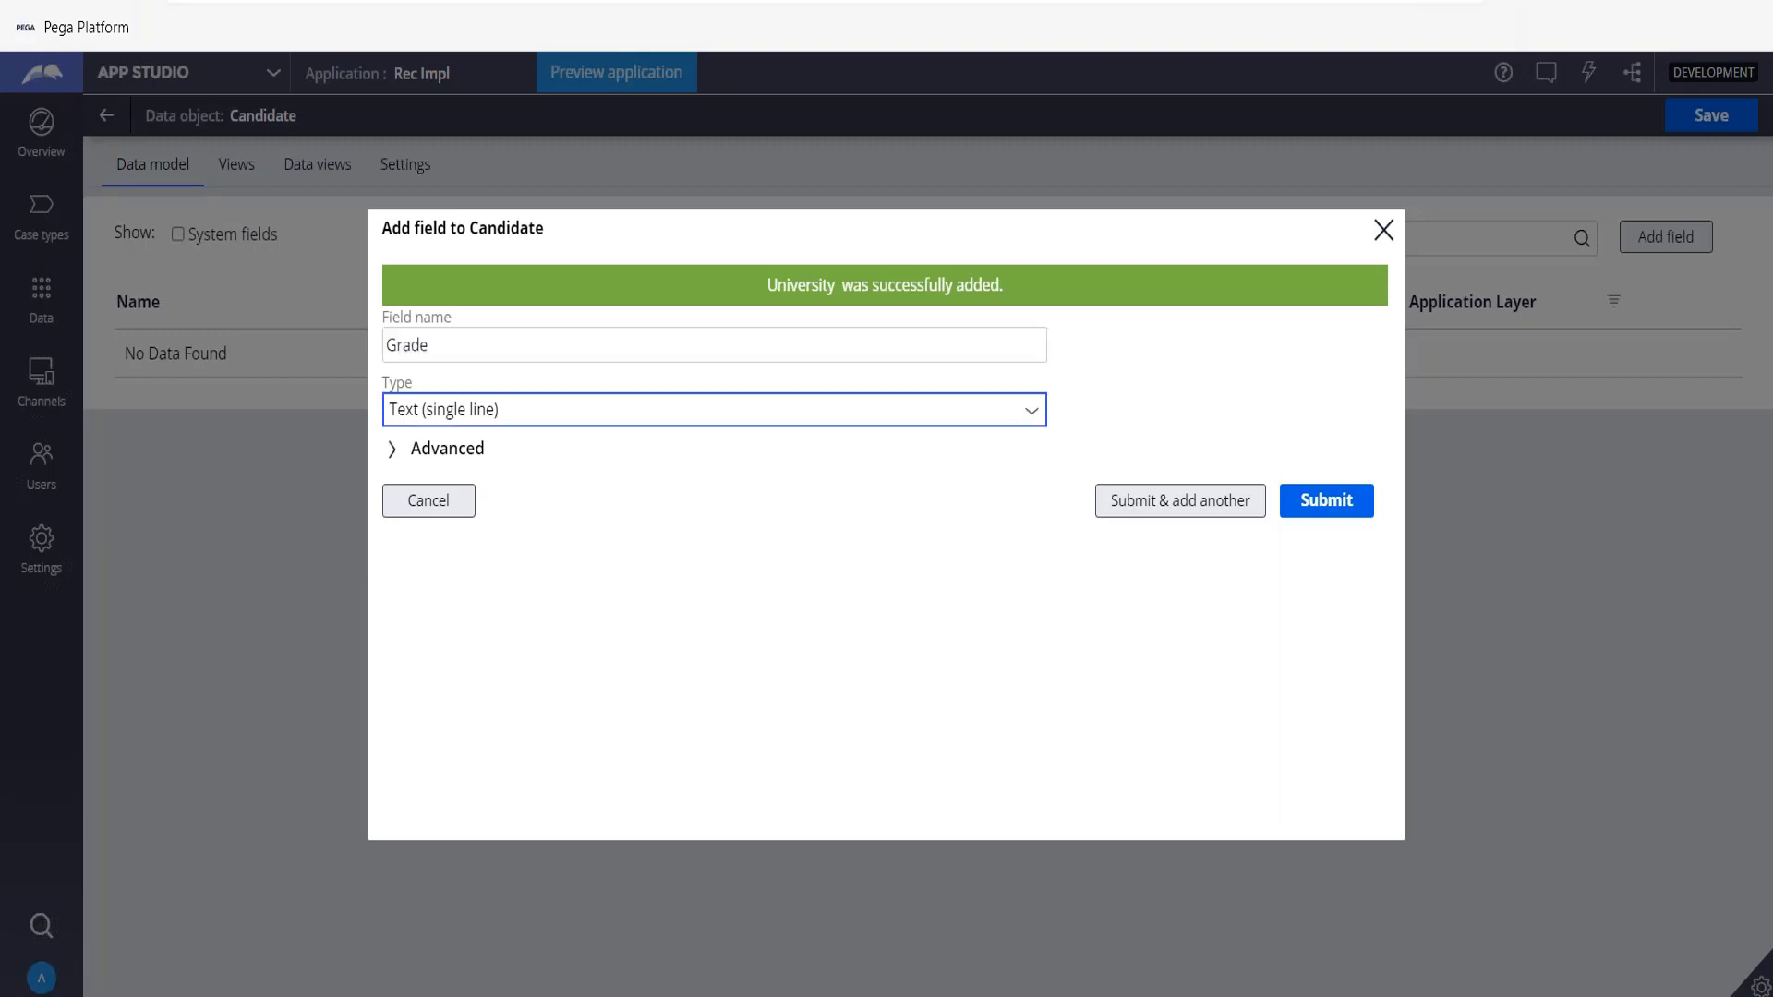
type("i")
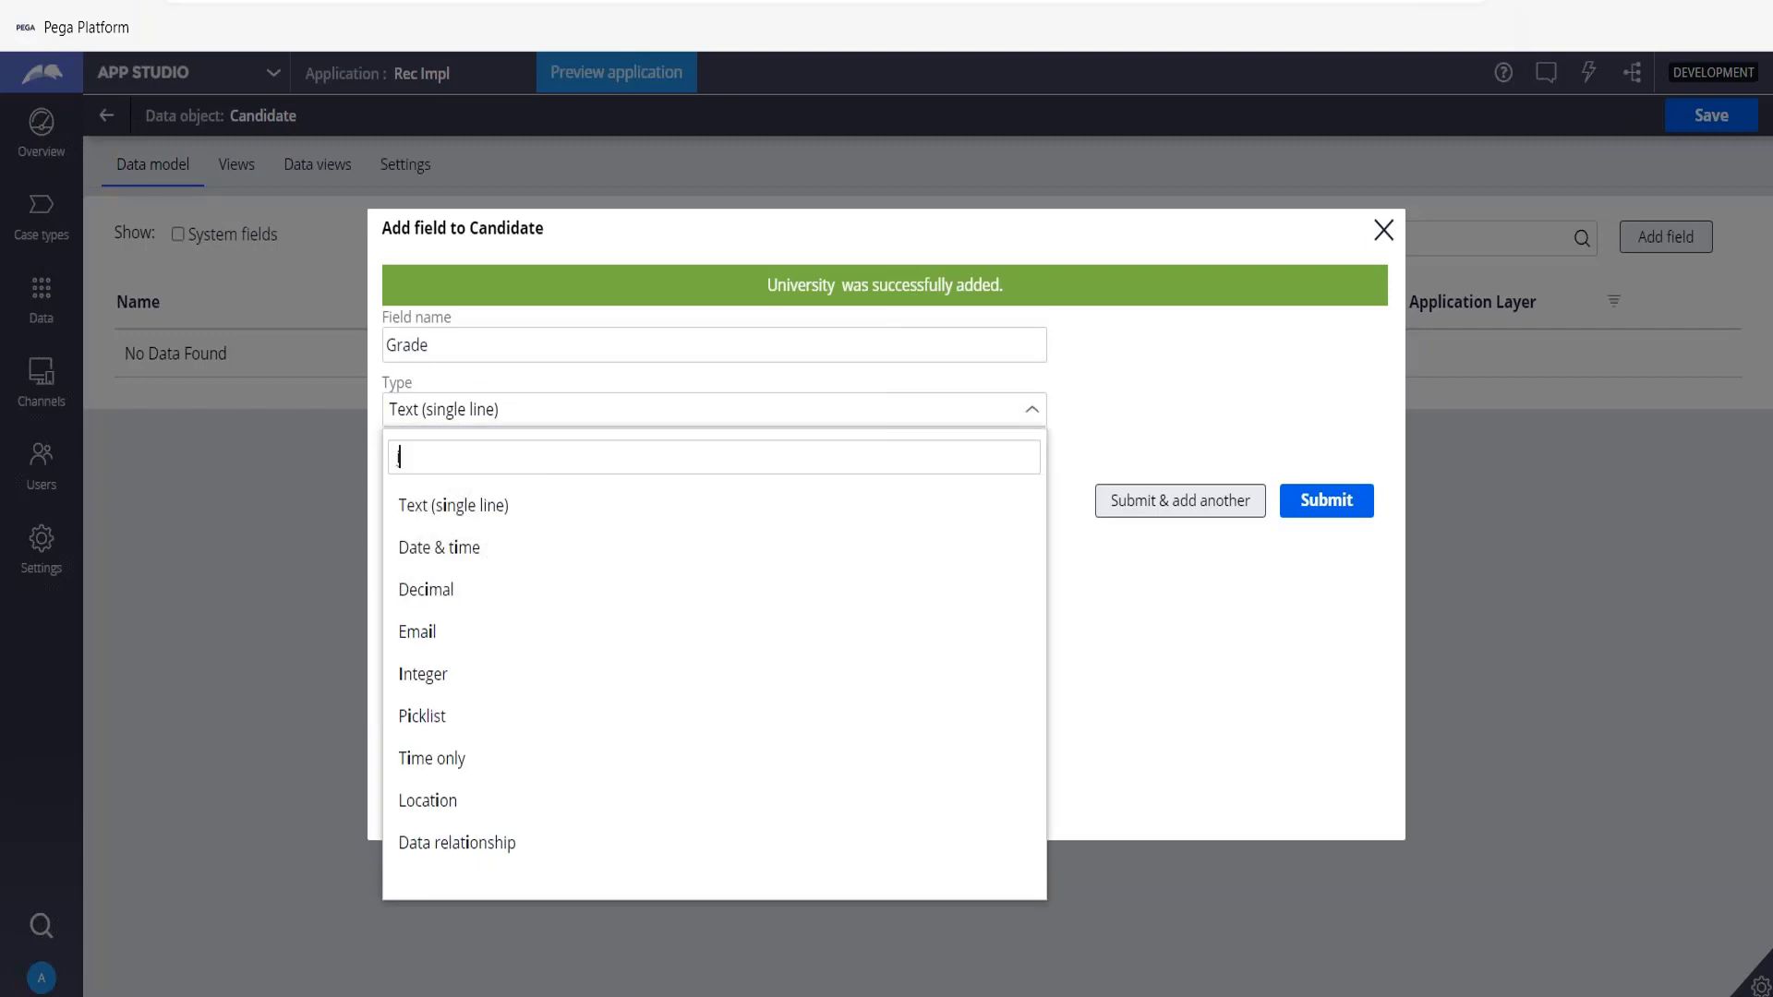
type("nt")
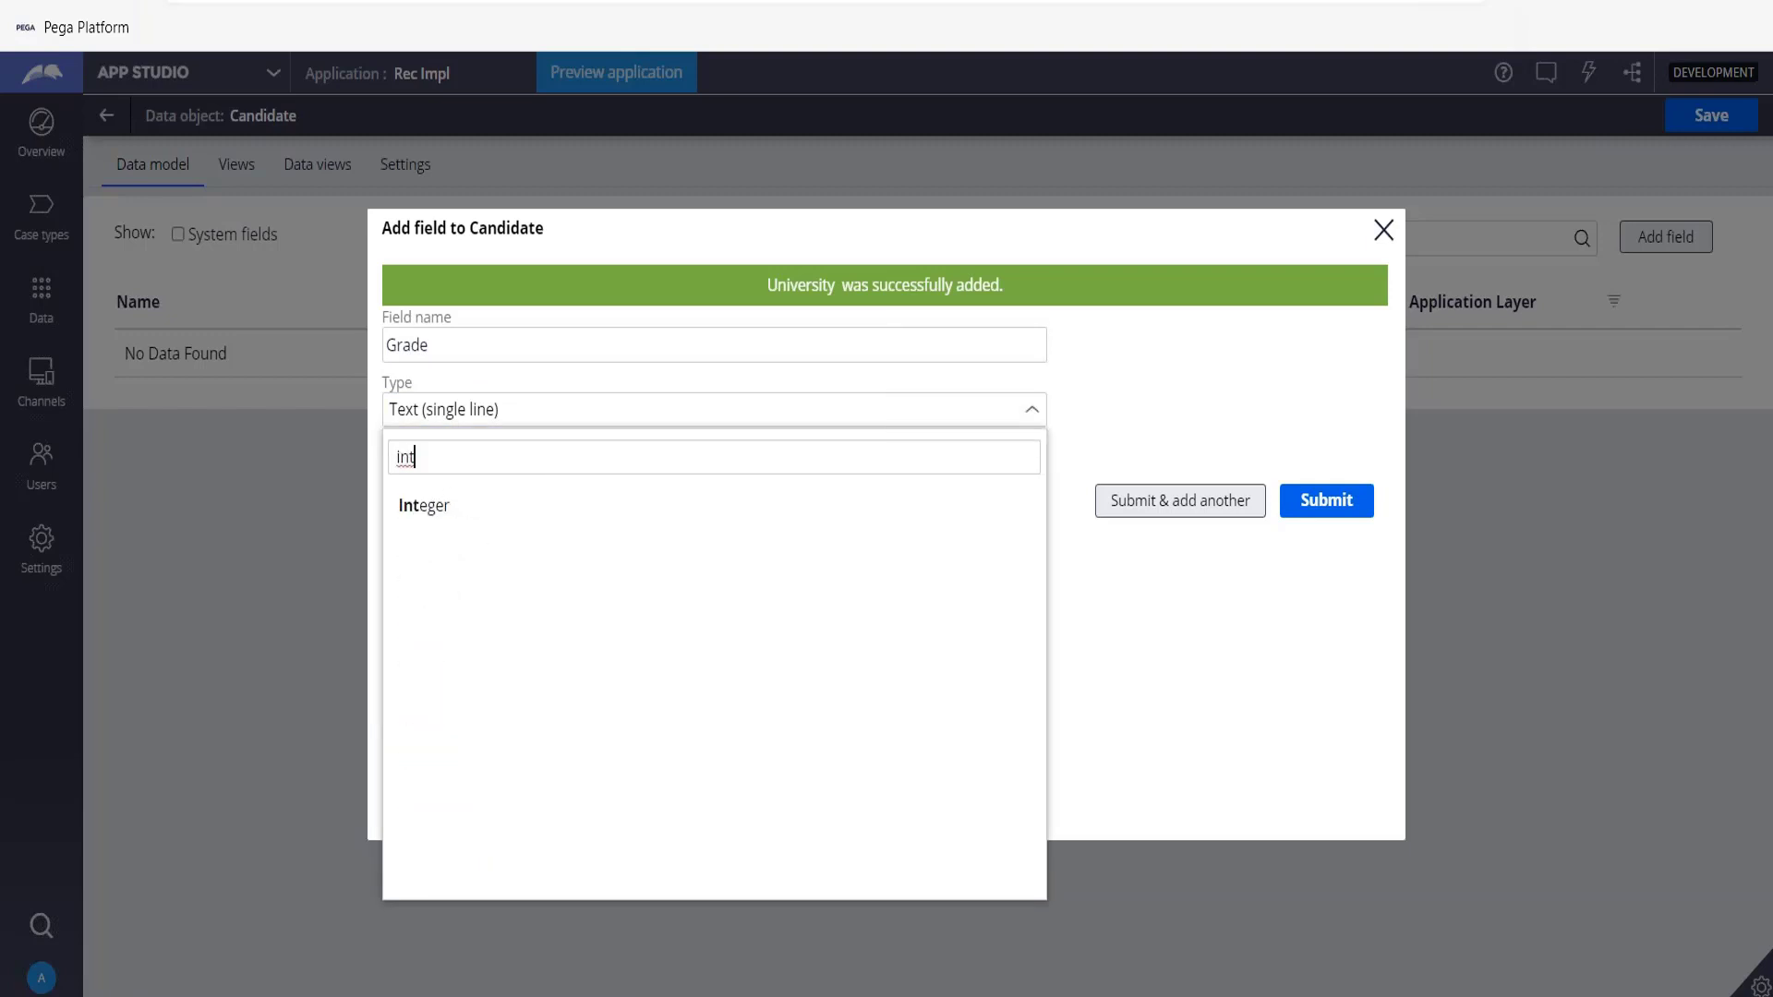
left_click(483, 515)
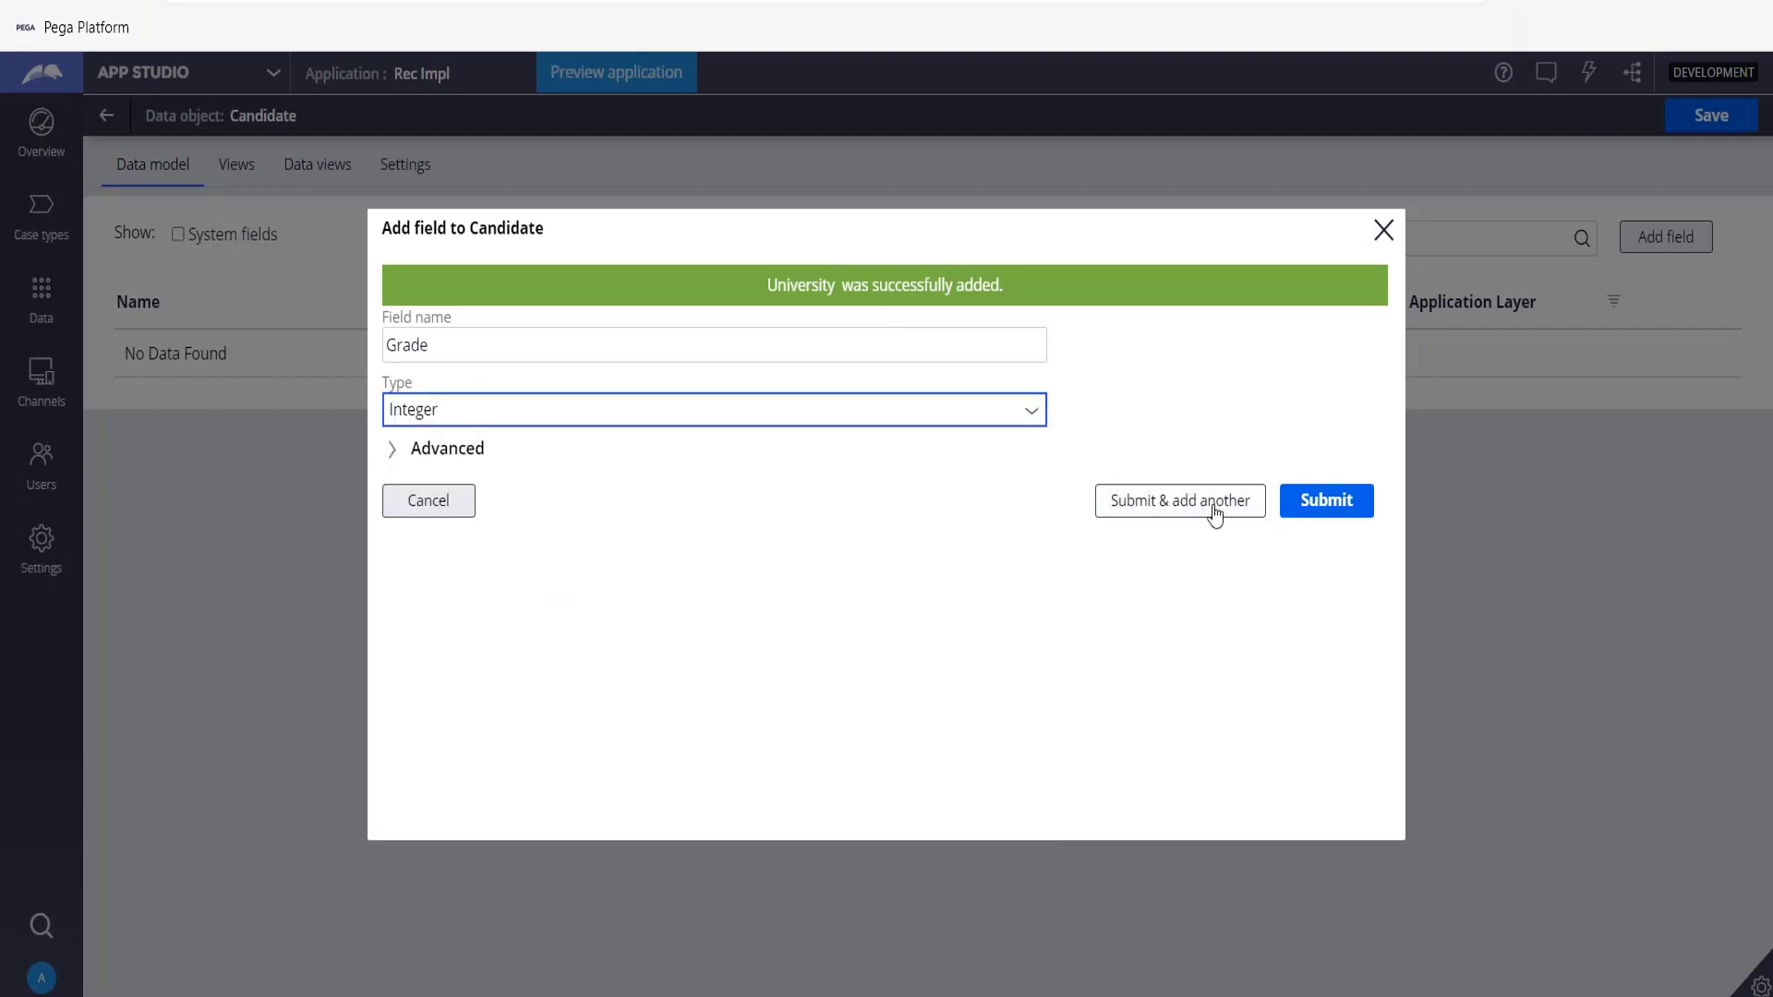
left_click(1308, 504)
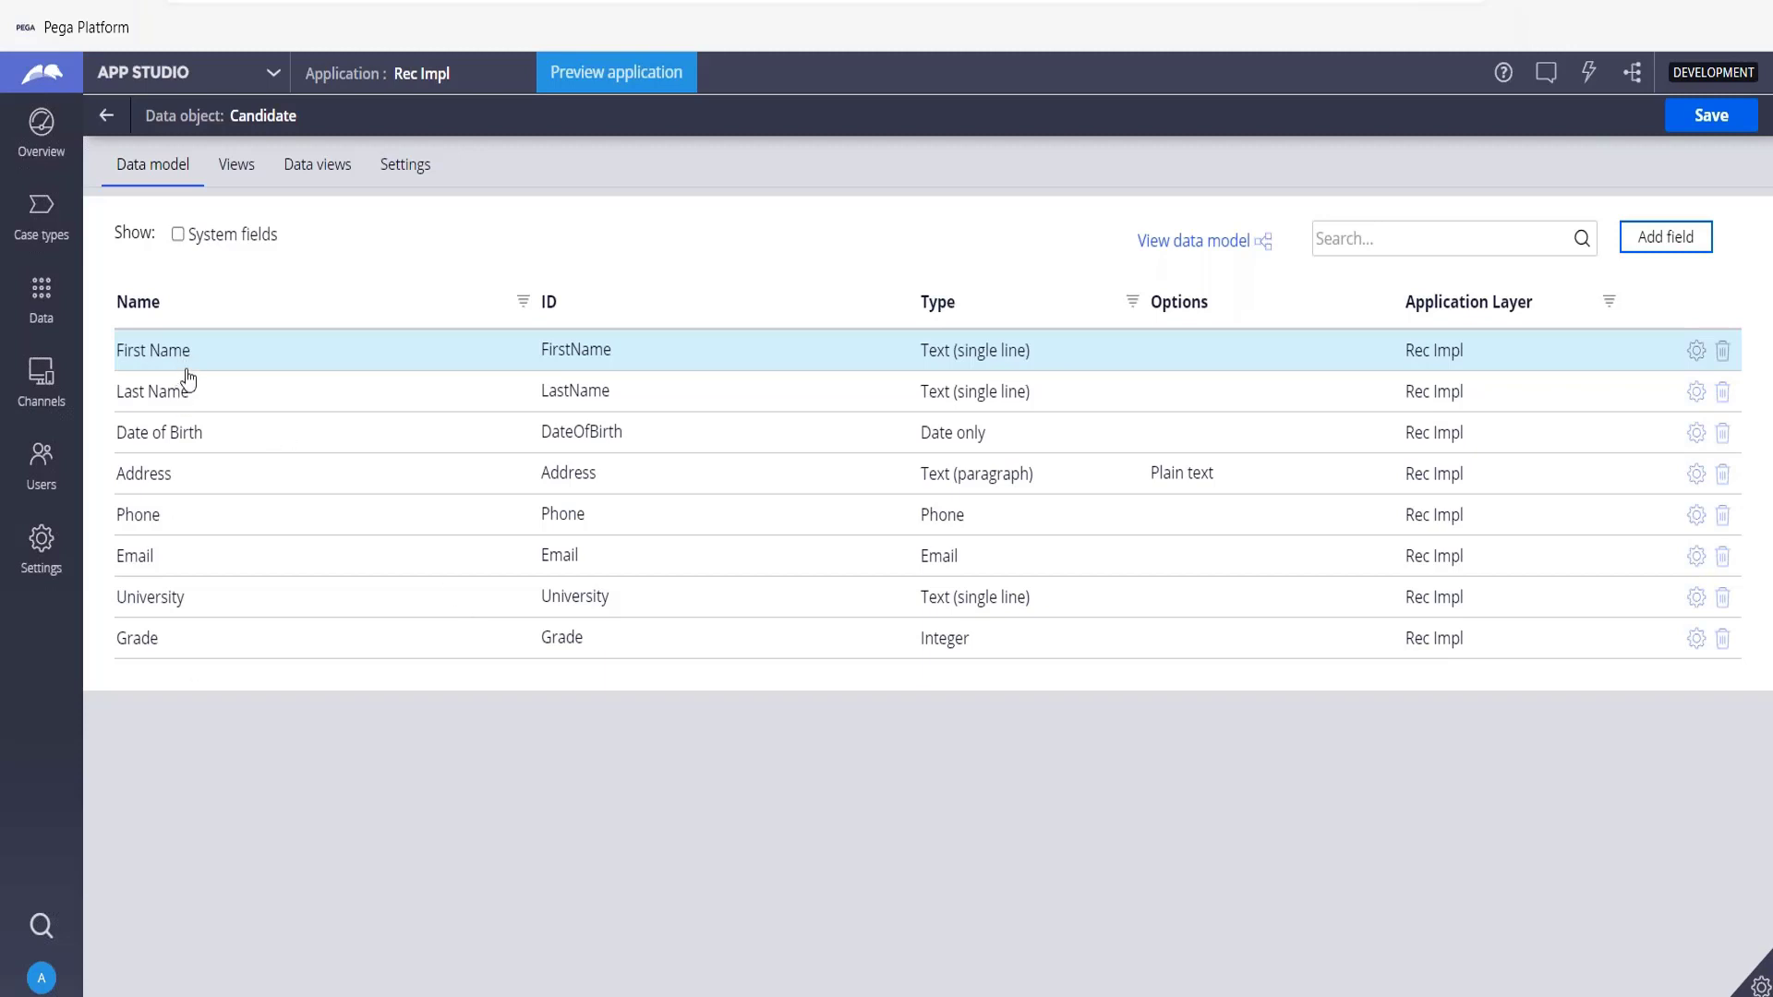
left_click(1730, 126)
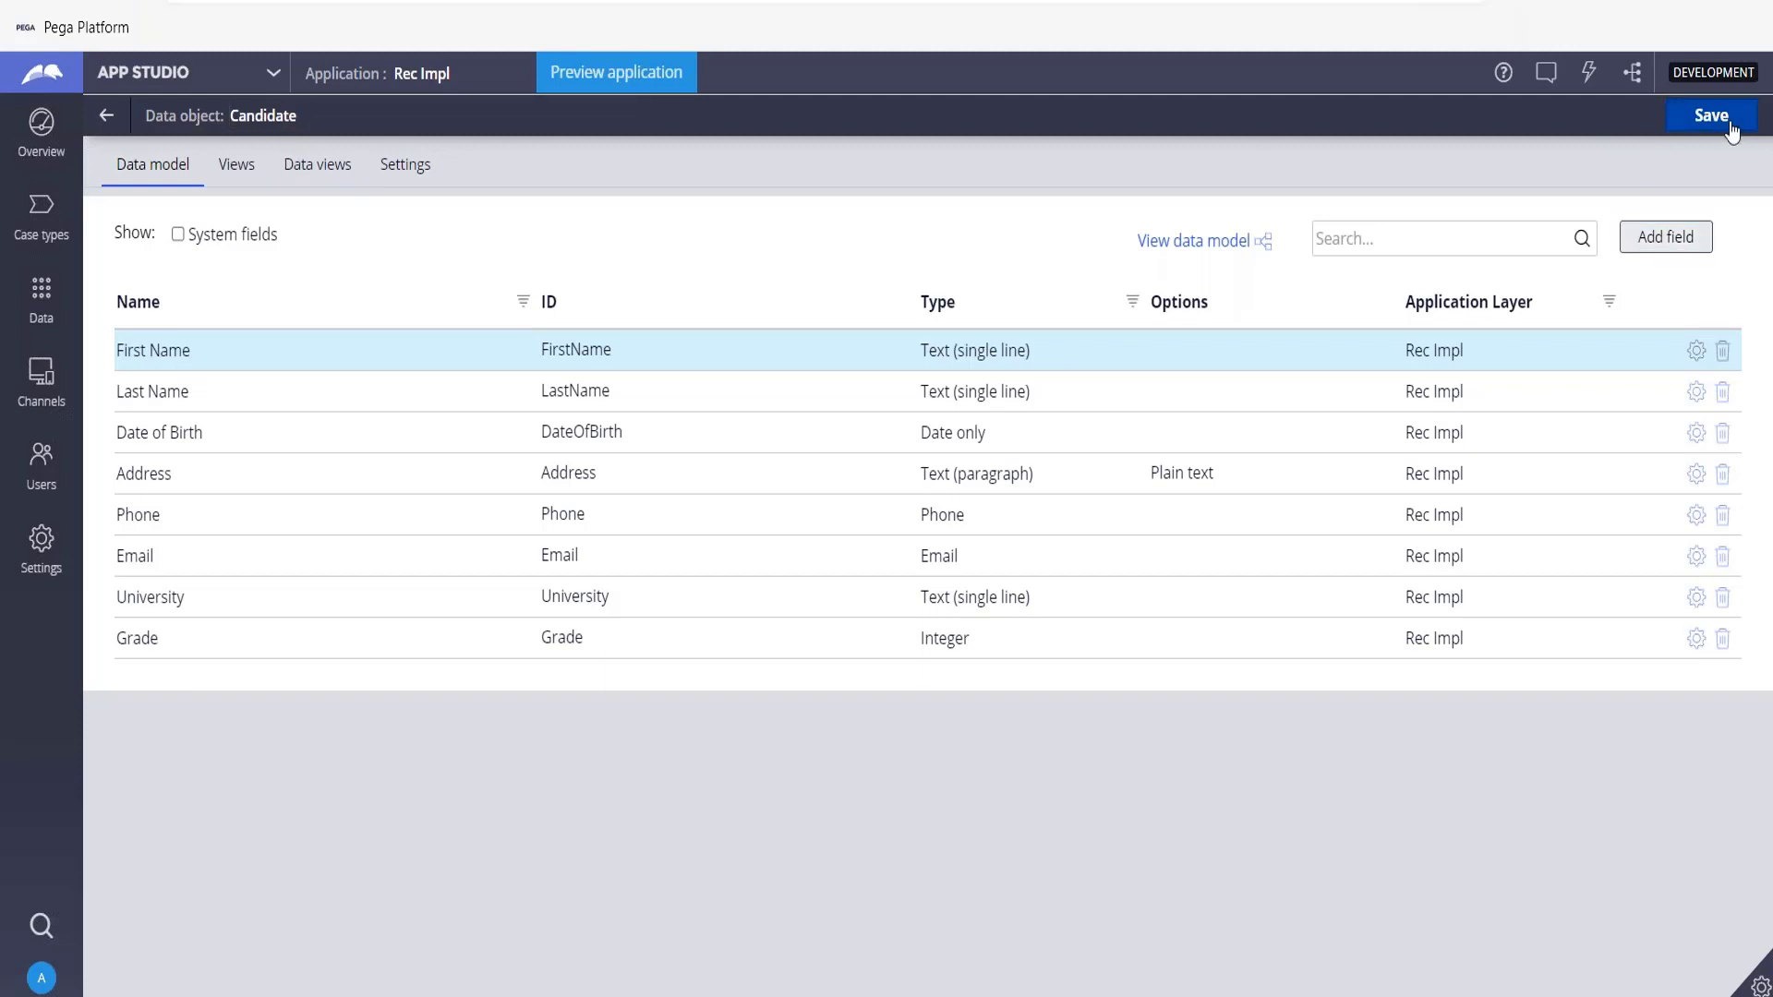
left_click(1731, 131)
Open the Recruitment case type's Get Personal Info view and start a new field named Candidate Page.
left_click(43, 211)
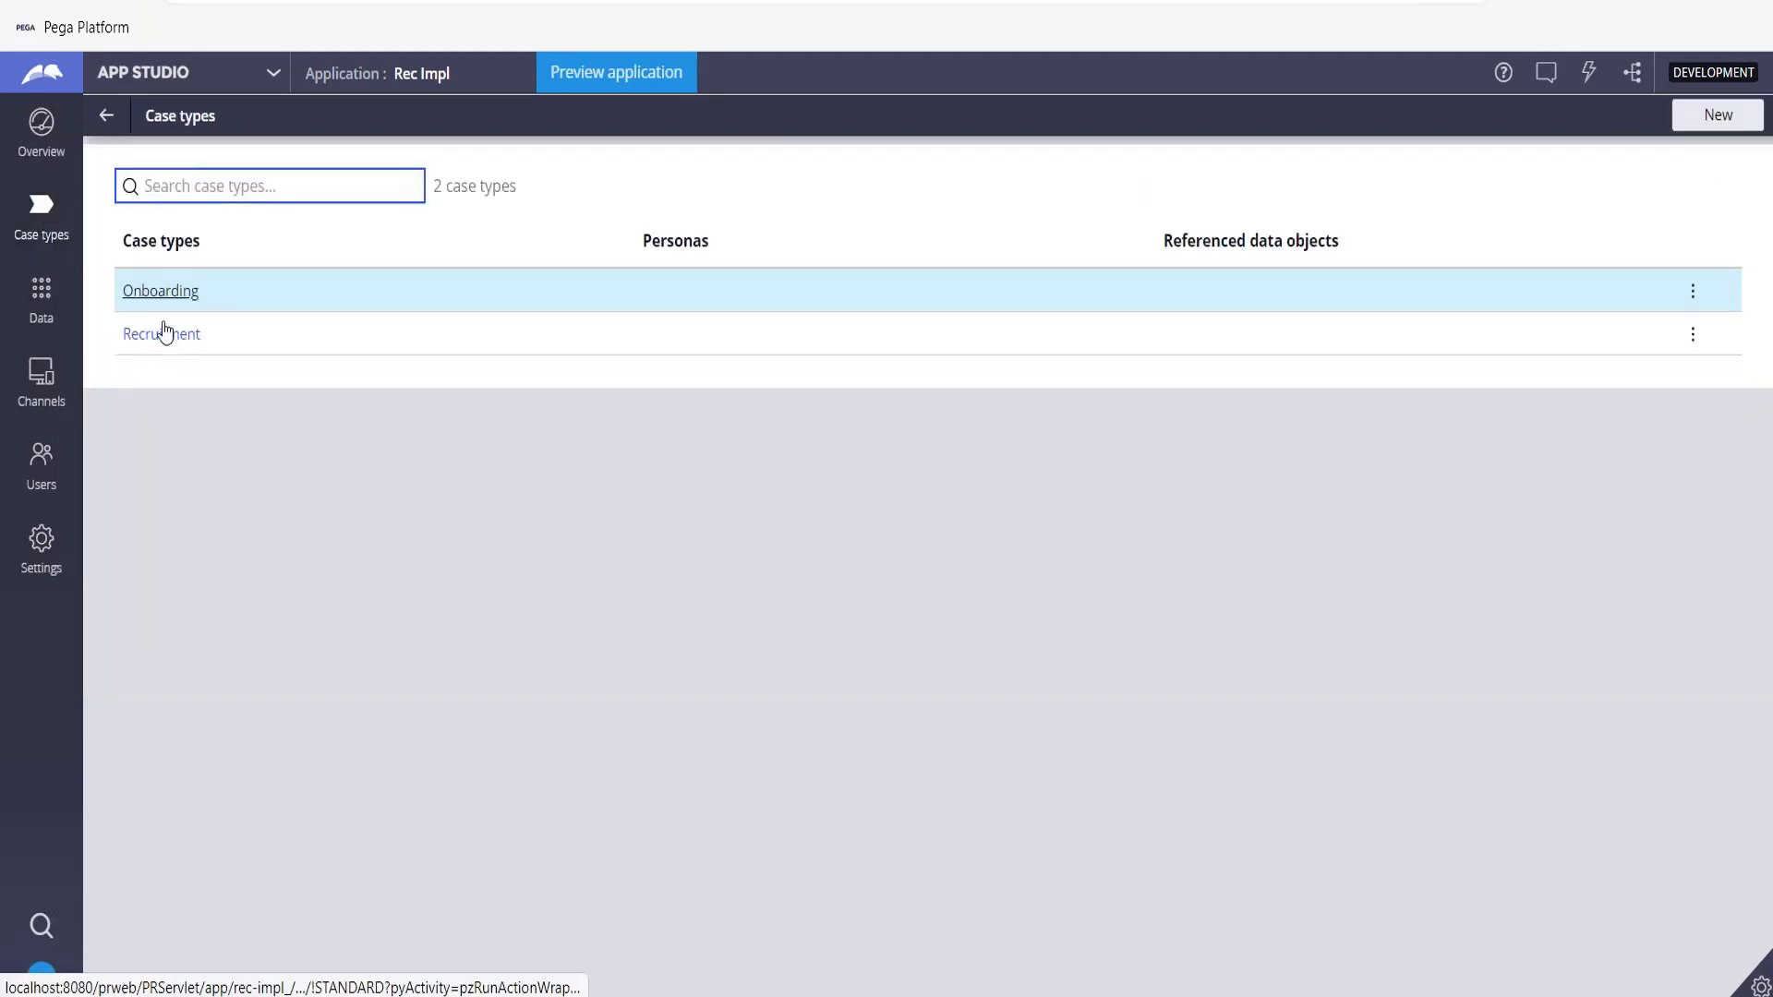
left_click(163, 336)
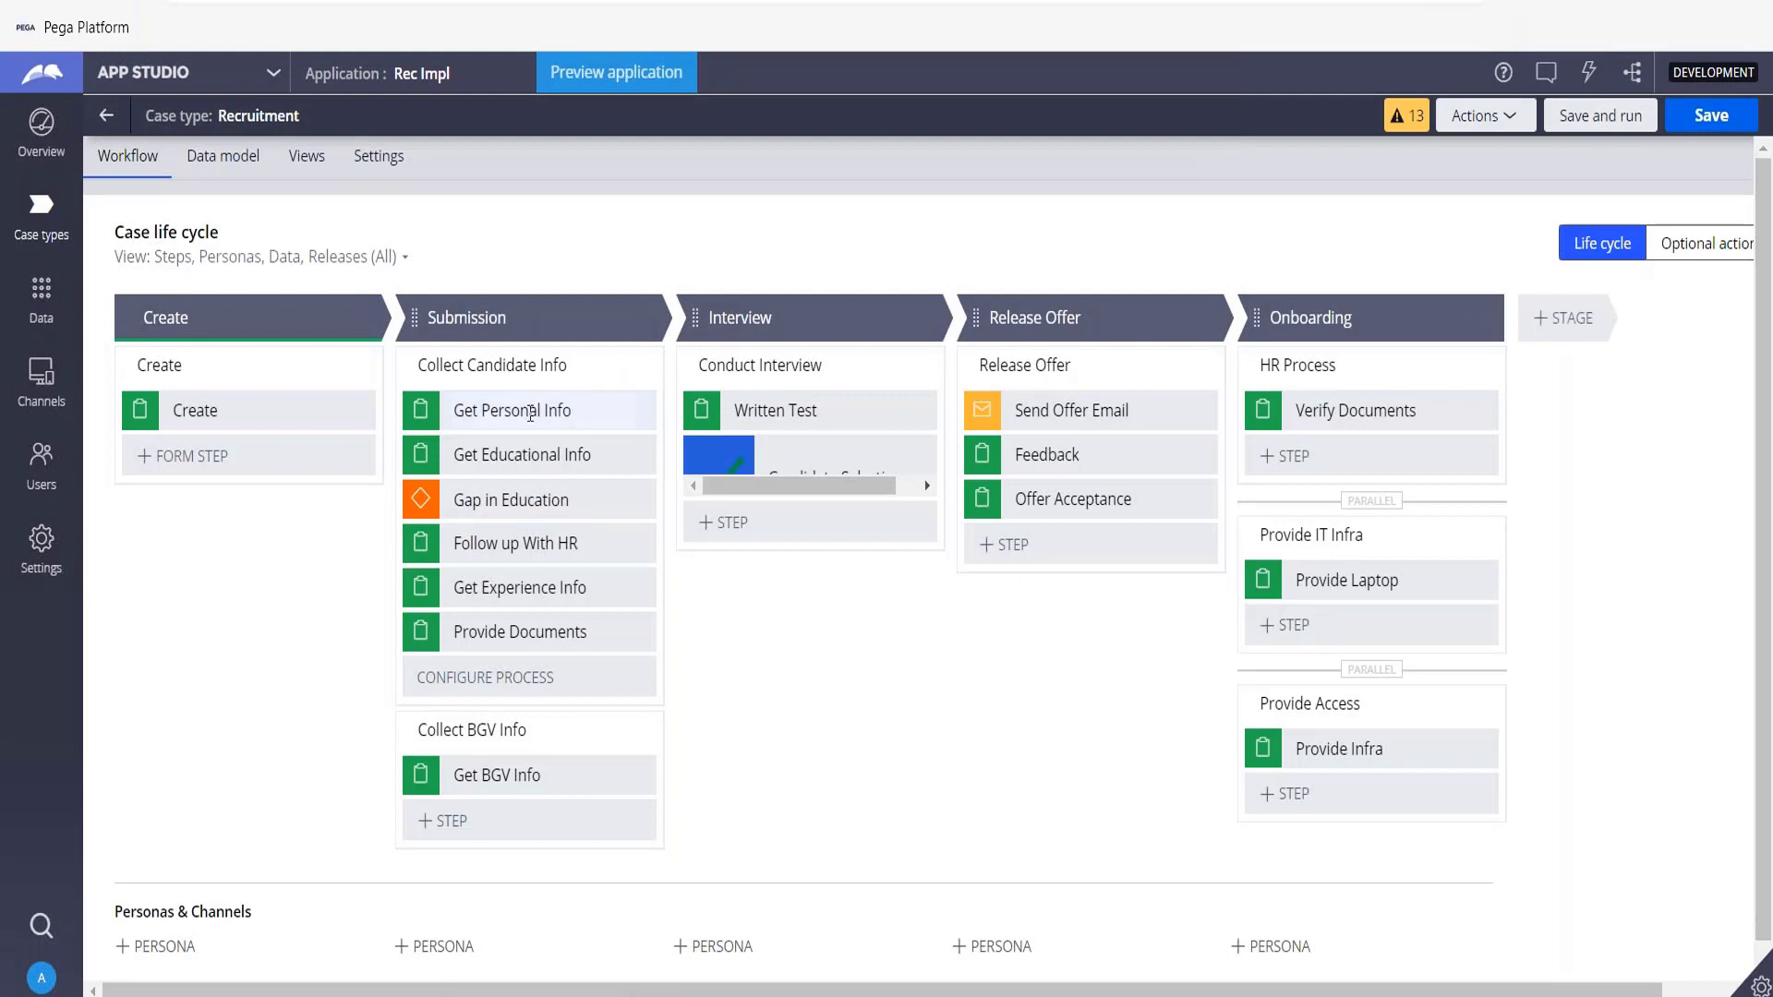
left_click(525, 417)
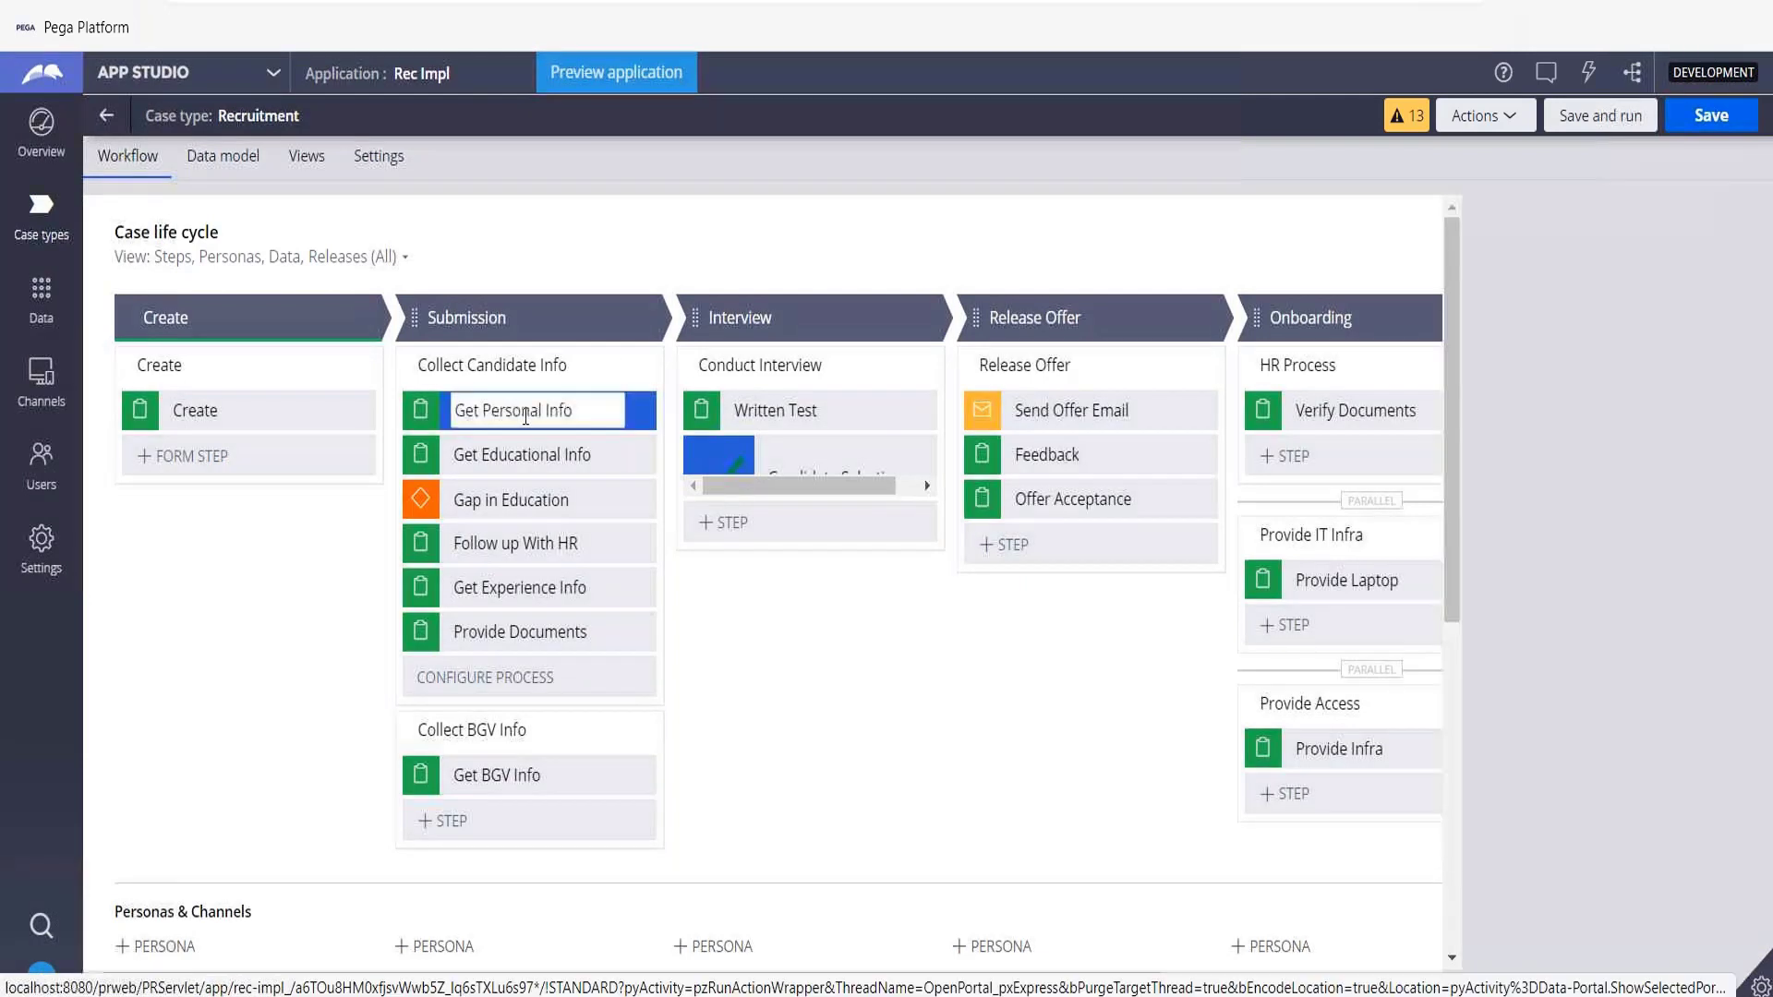
left_click(1518, 390)
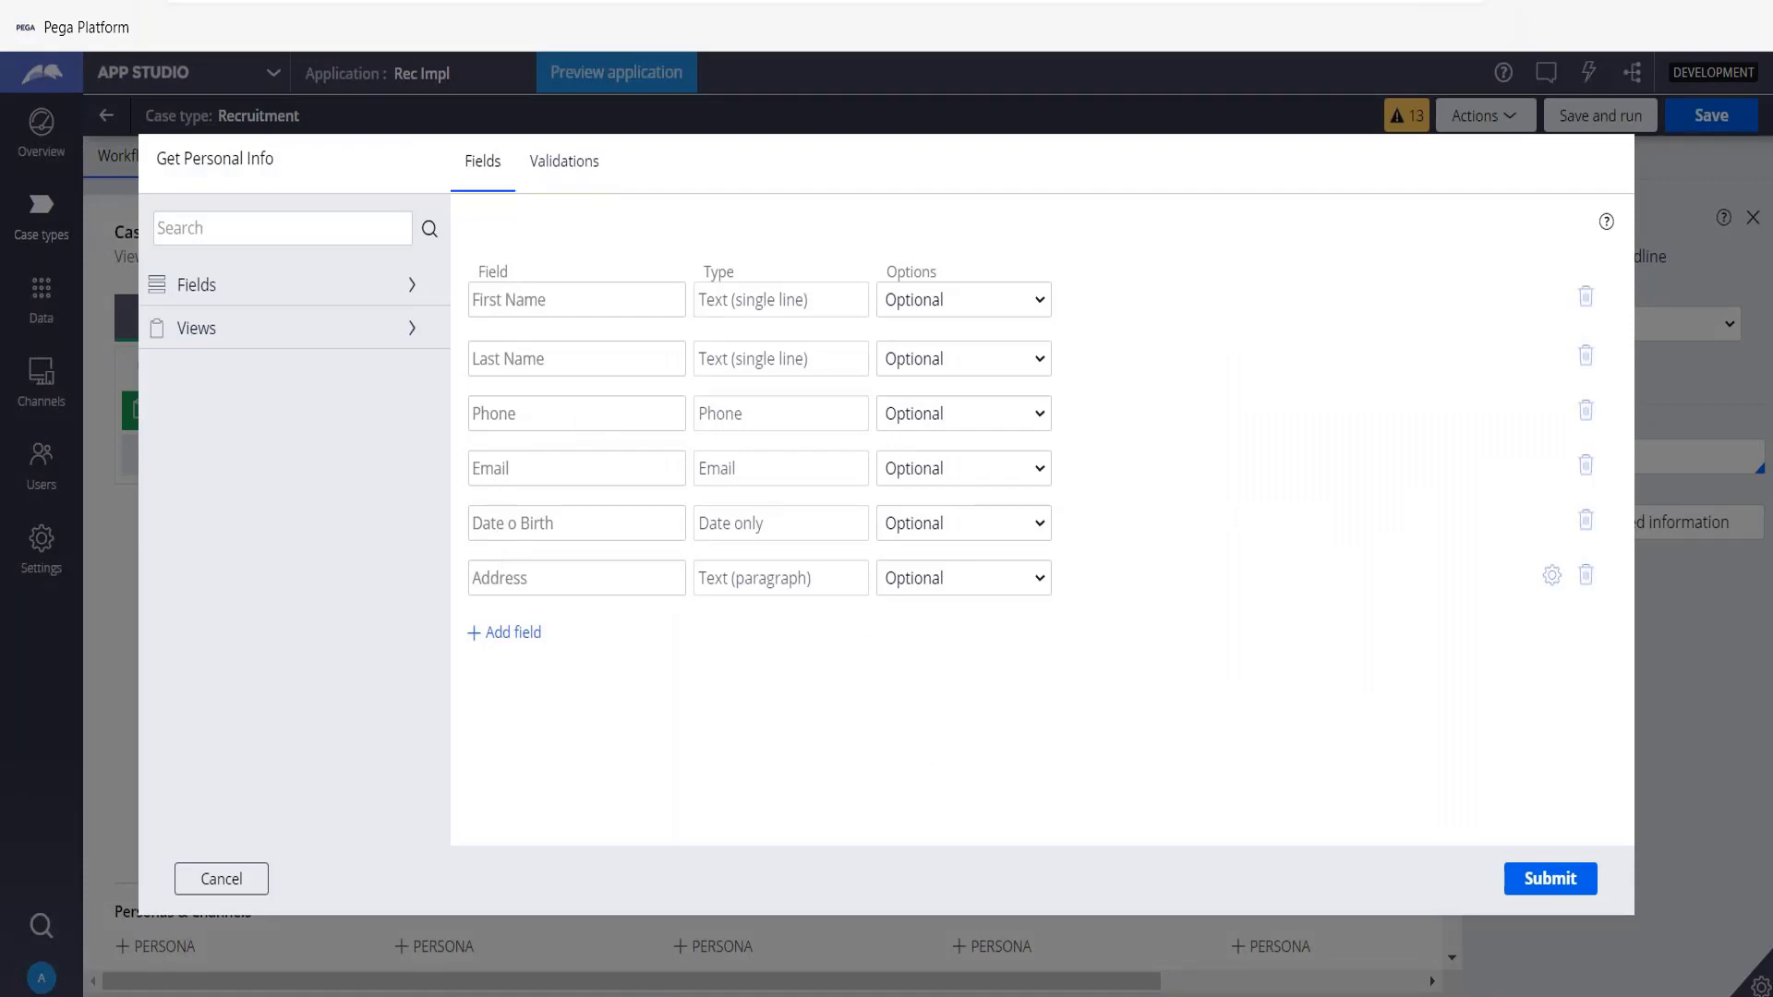
left_click(521, 636)
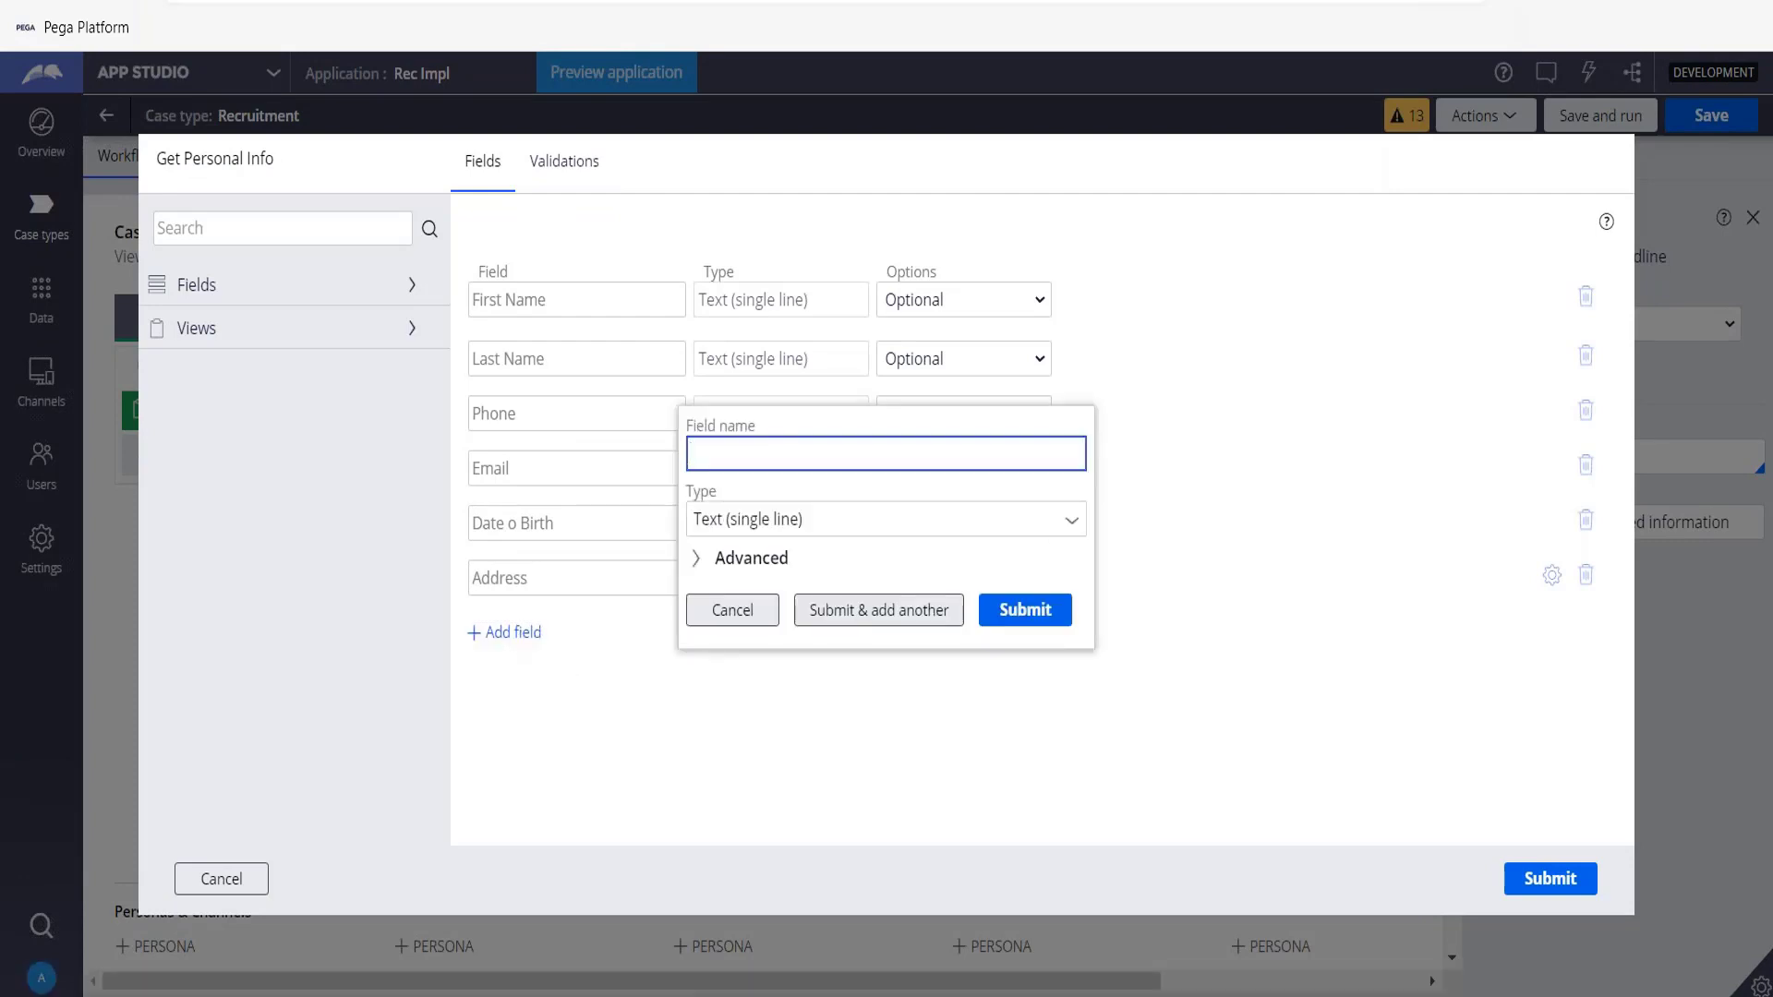
type("Candidate")
type("Page")
key("alt+Tab")
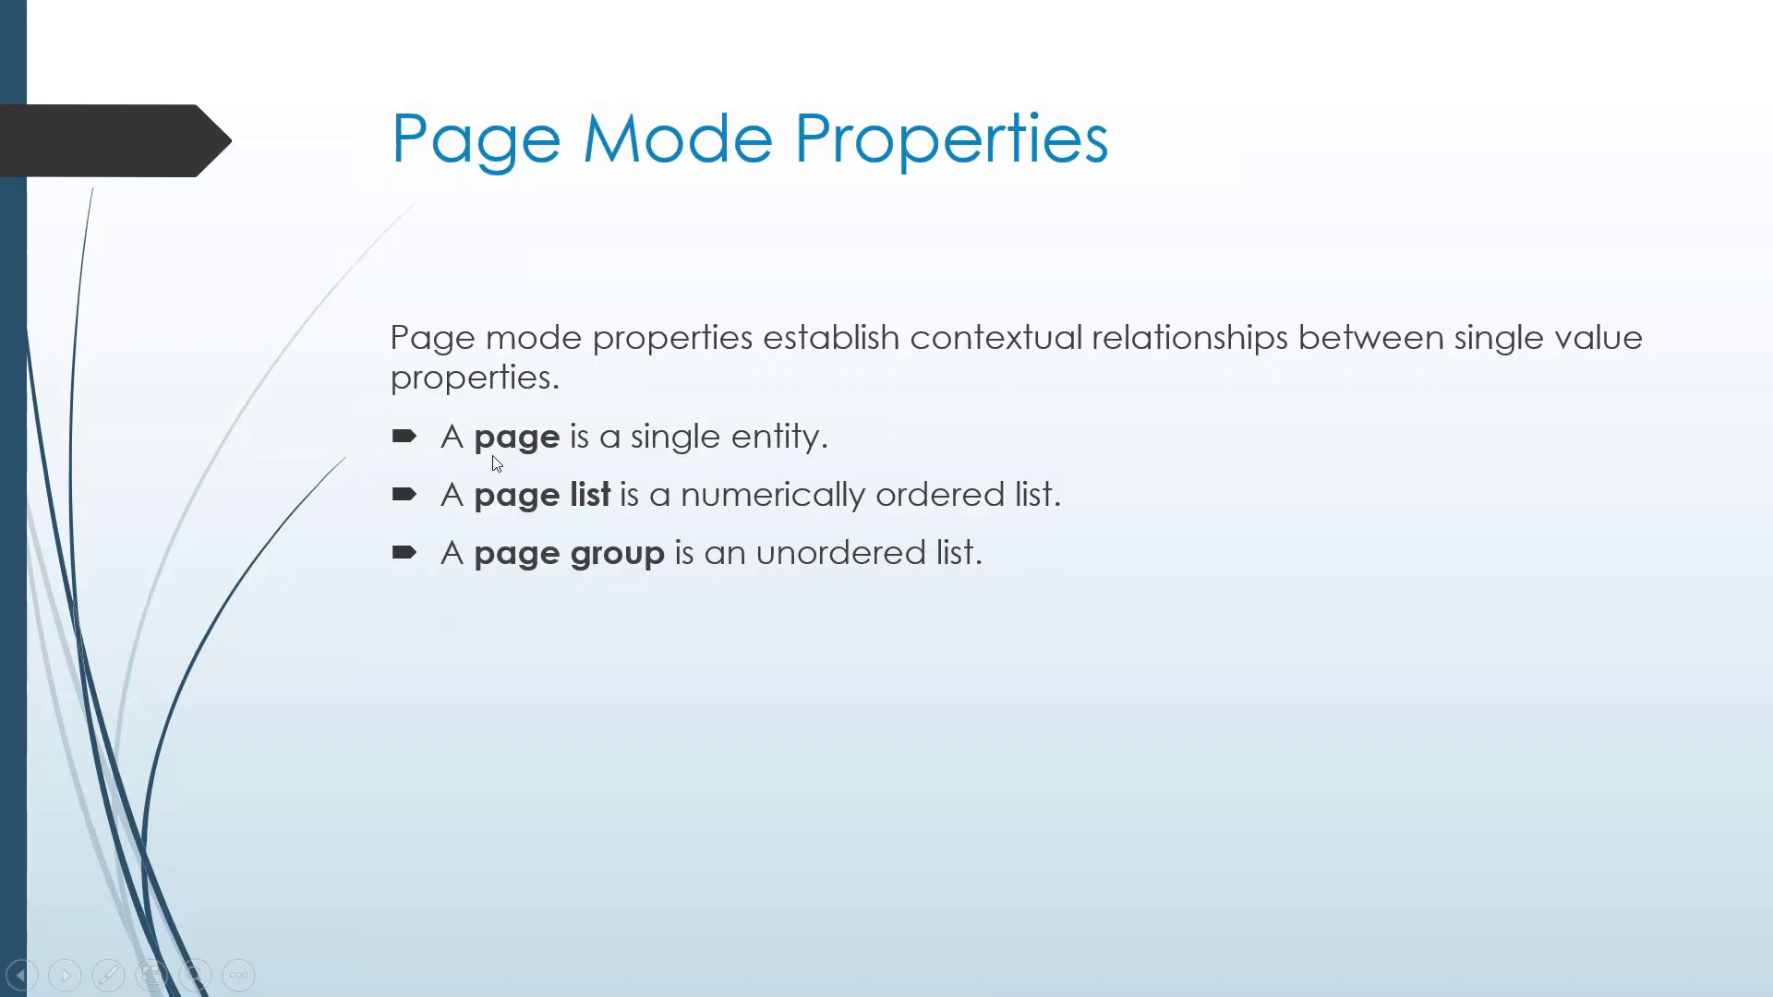
key("alt+Tab")
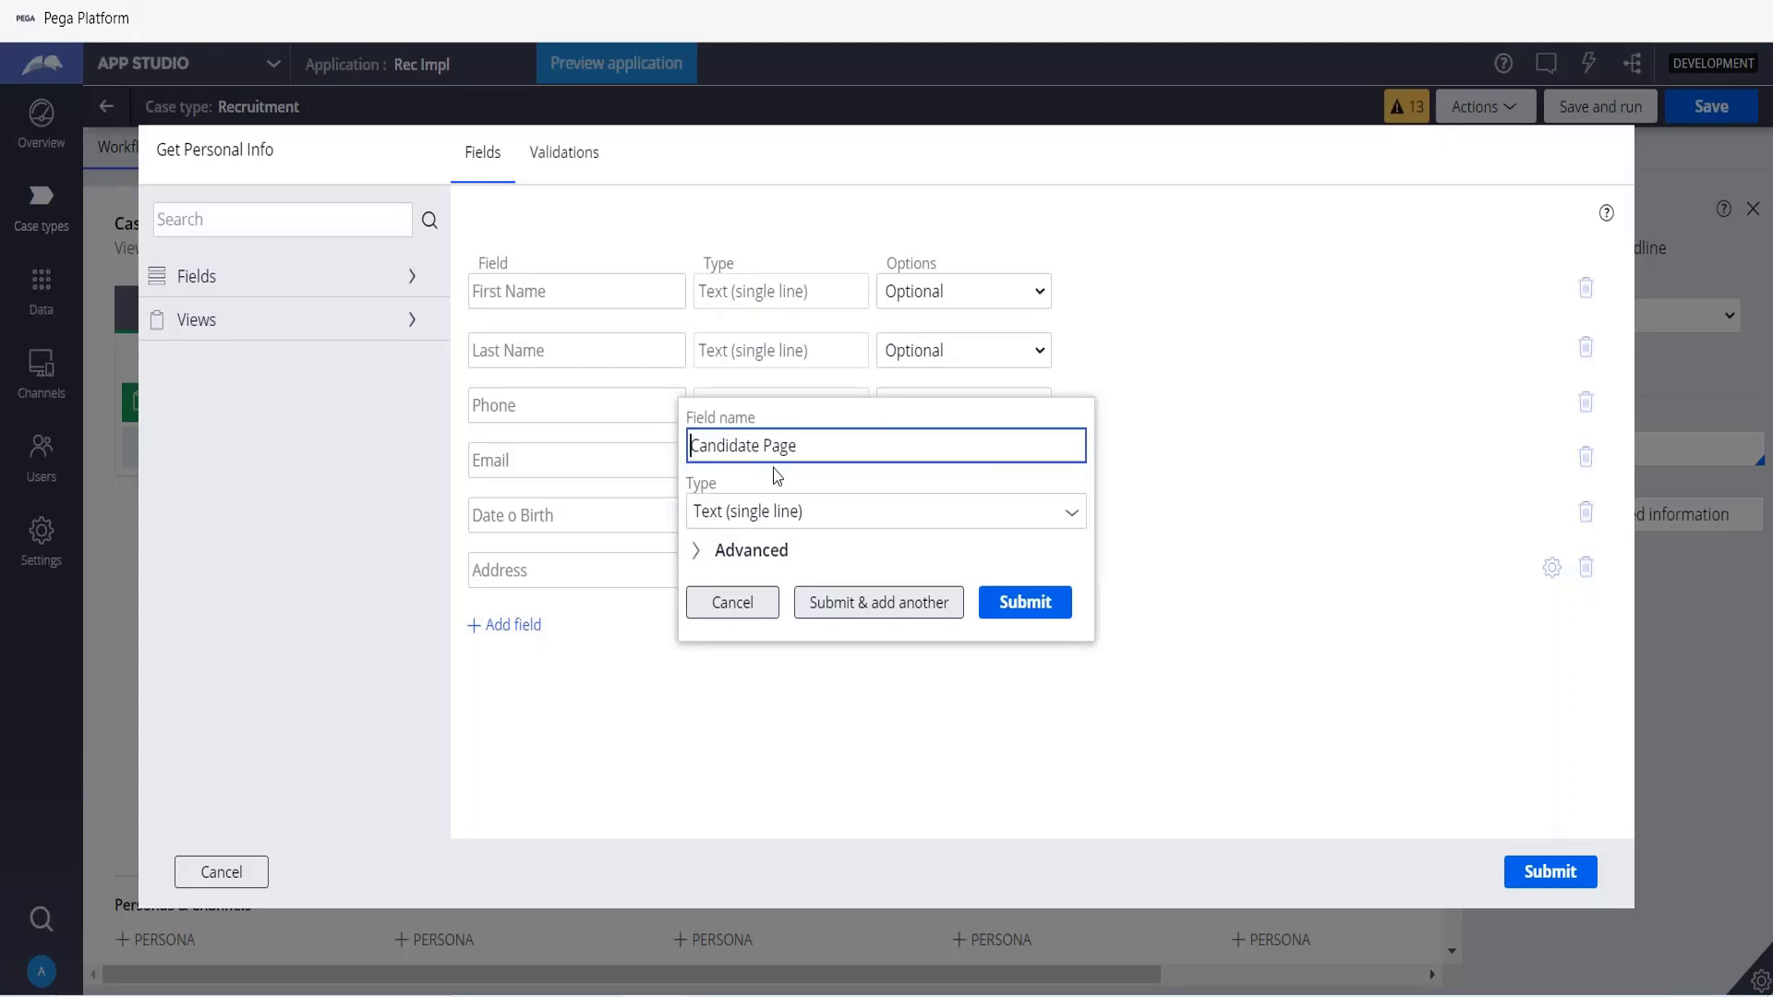
Set Candidate Page's type to Data relationship targeting the Candidate data object as a single record, then submit the view.
left_click_drag(687, 486, 727, 490)
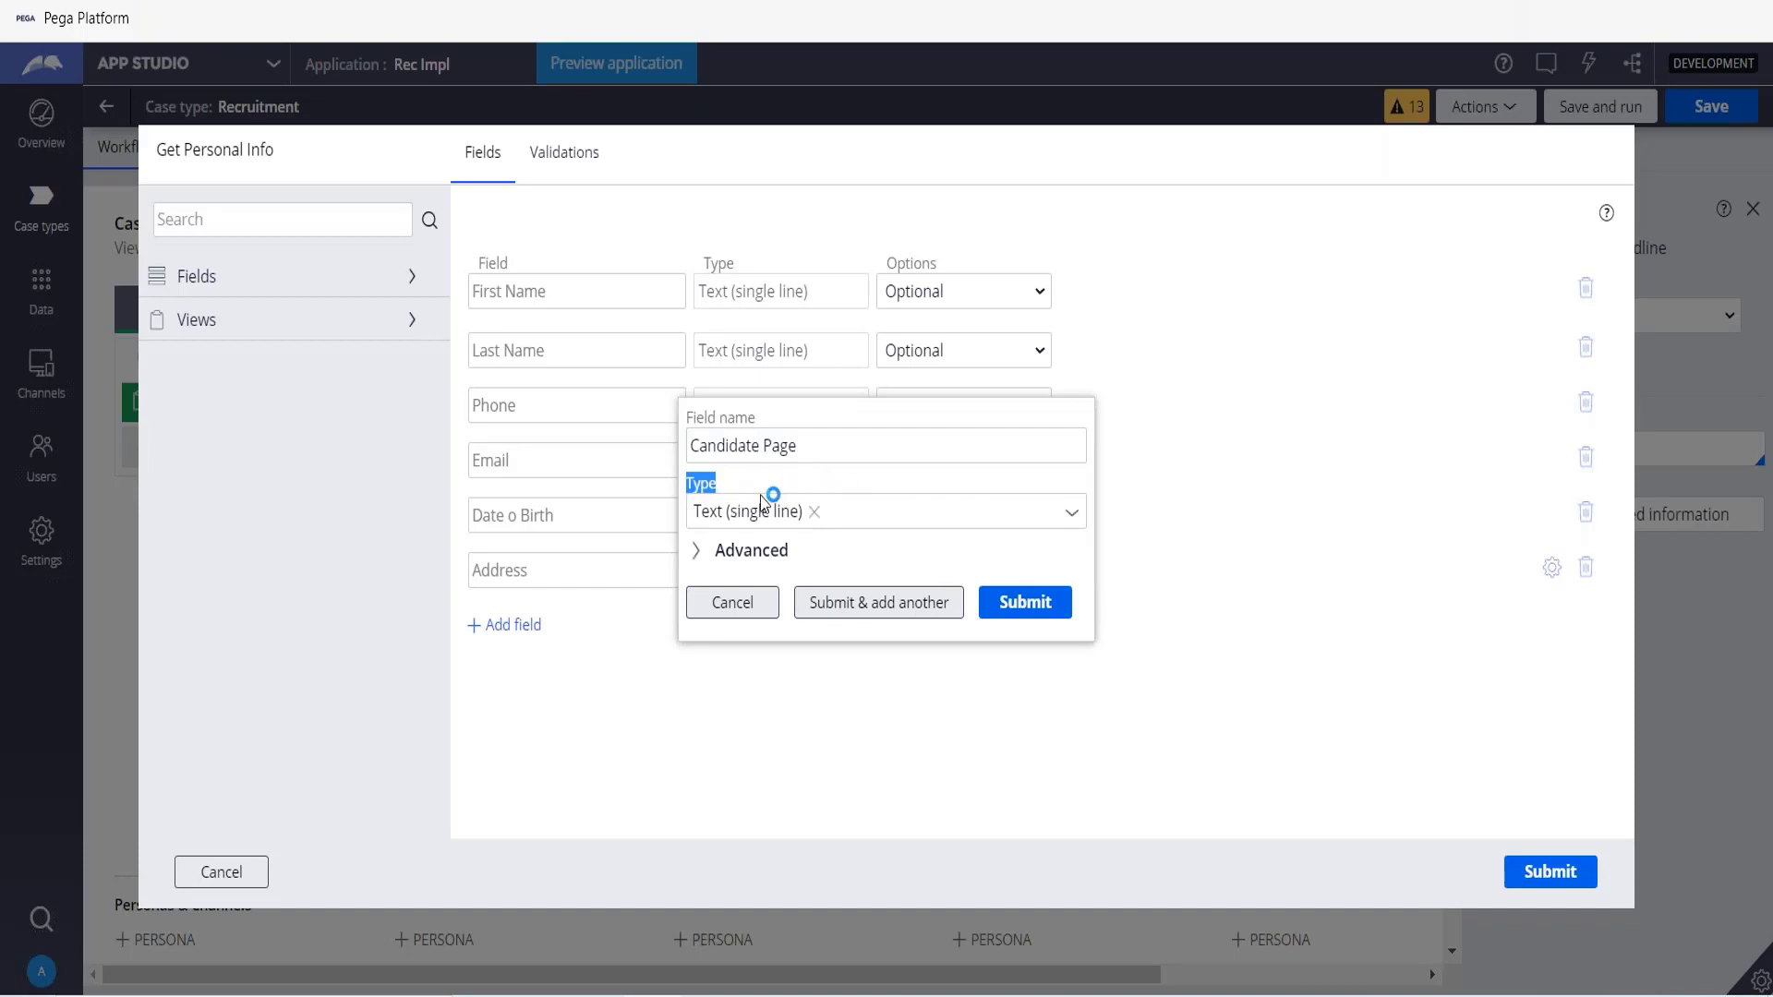
left_click(1072, 519)
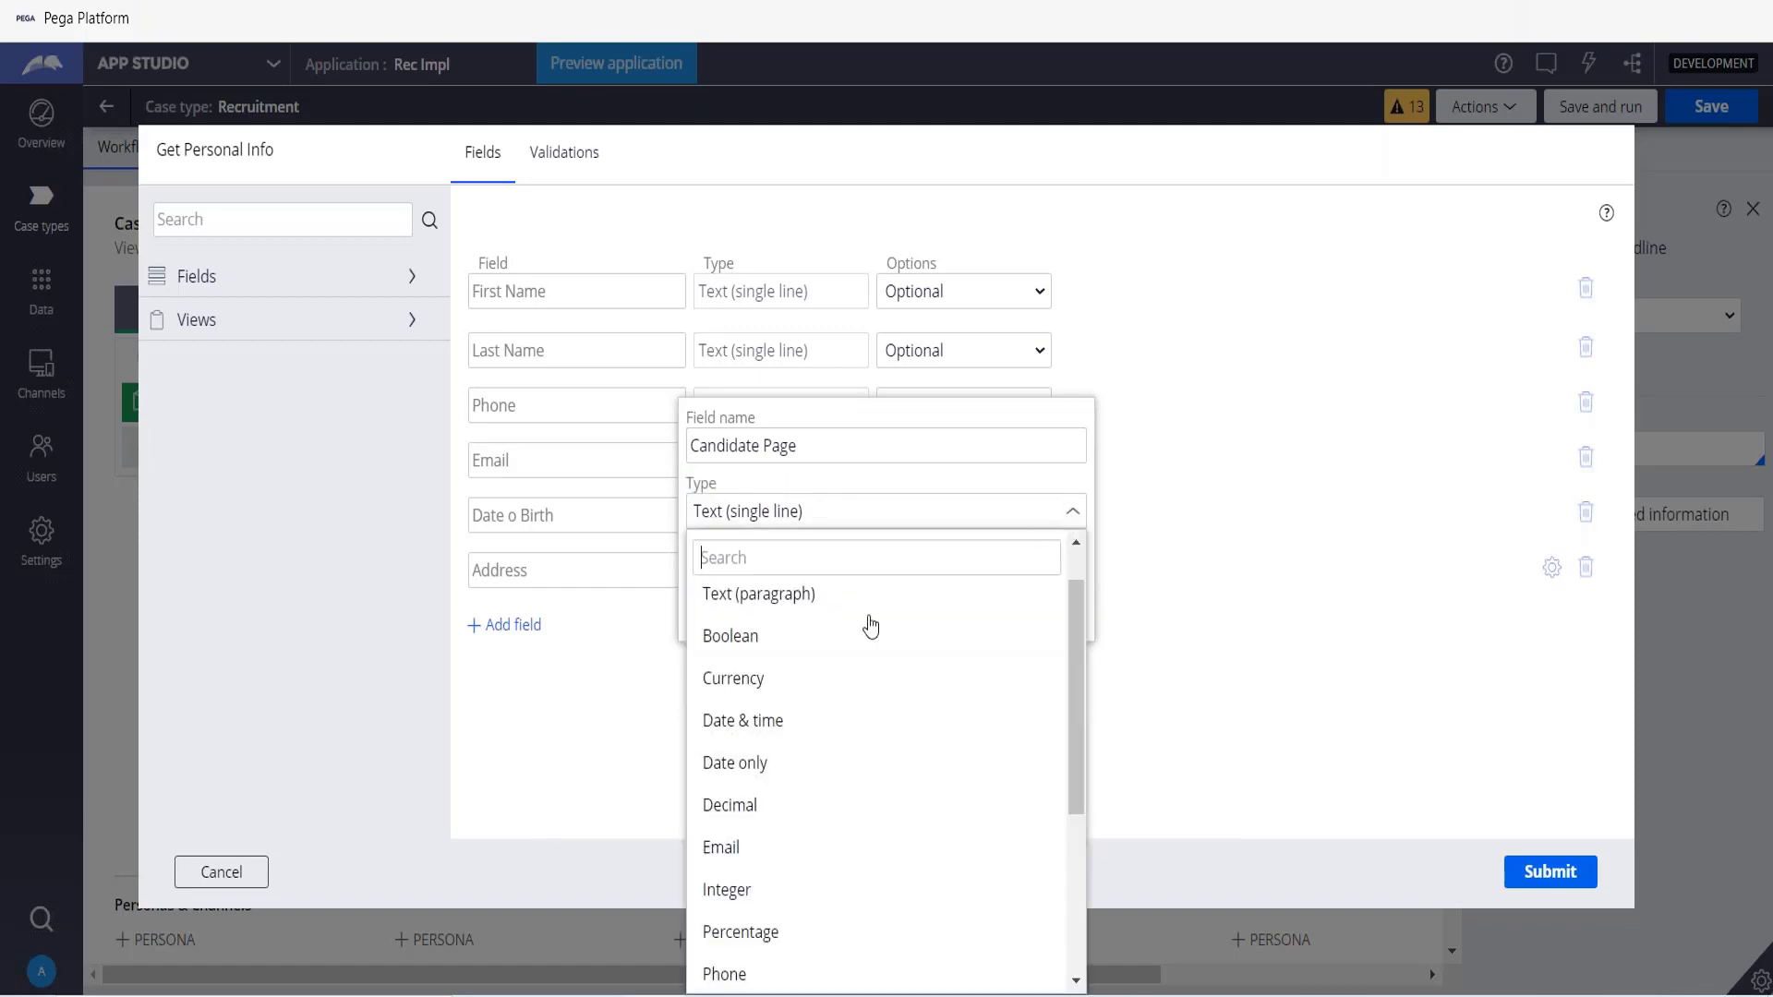
scroll(818, 810, "down", 1)
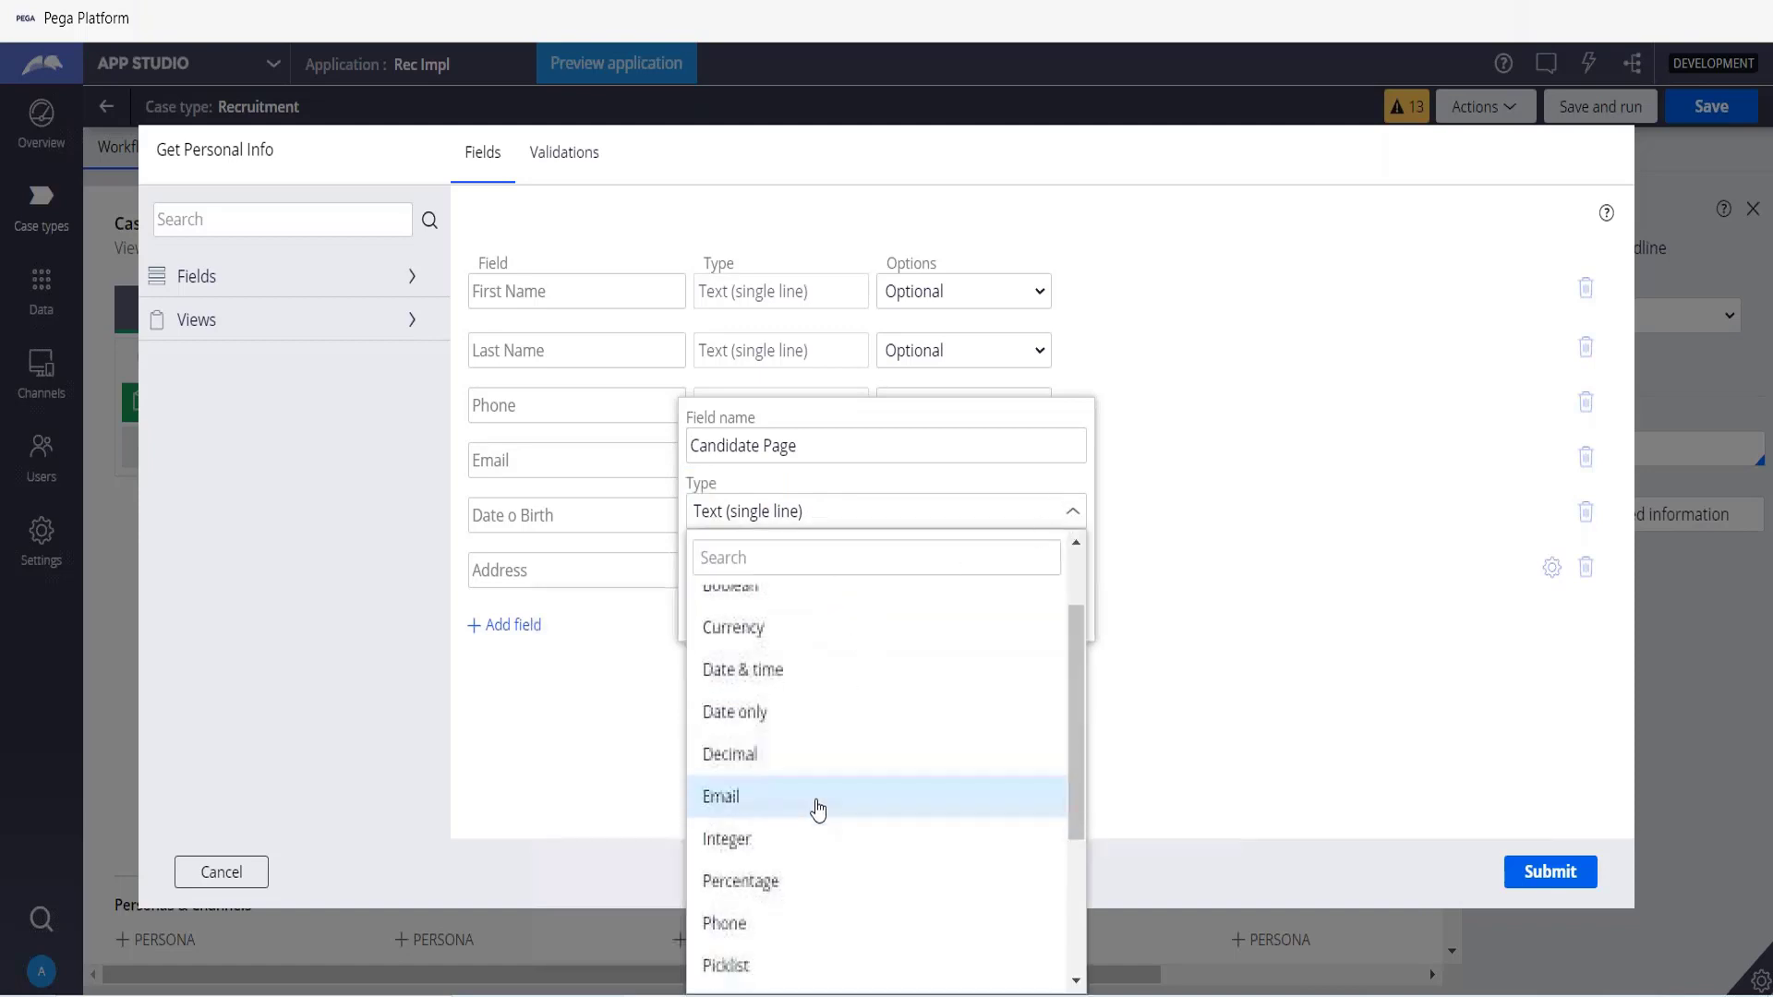
scroll(818, 809, "down", 5)
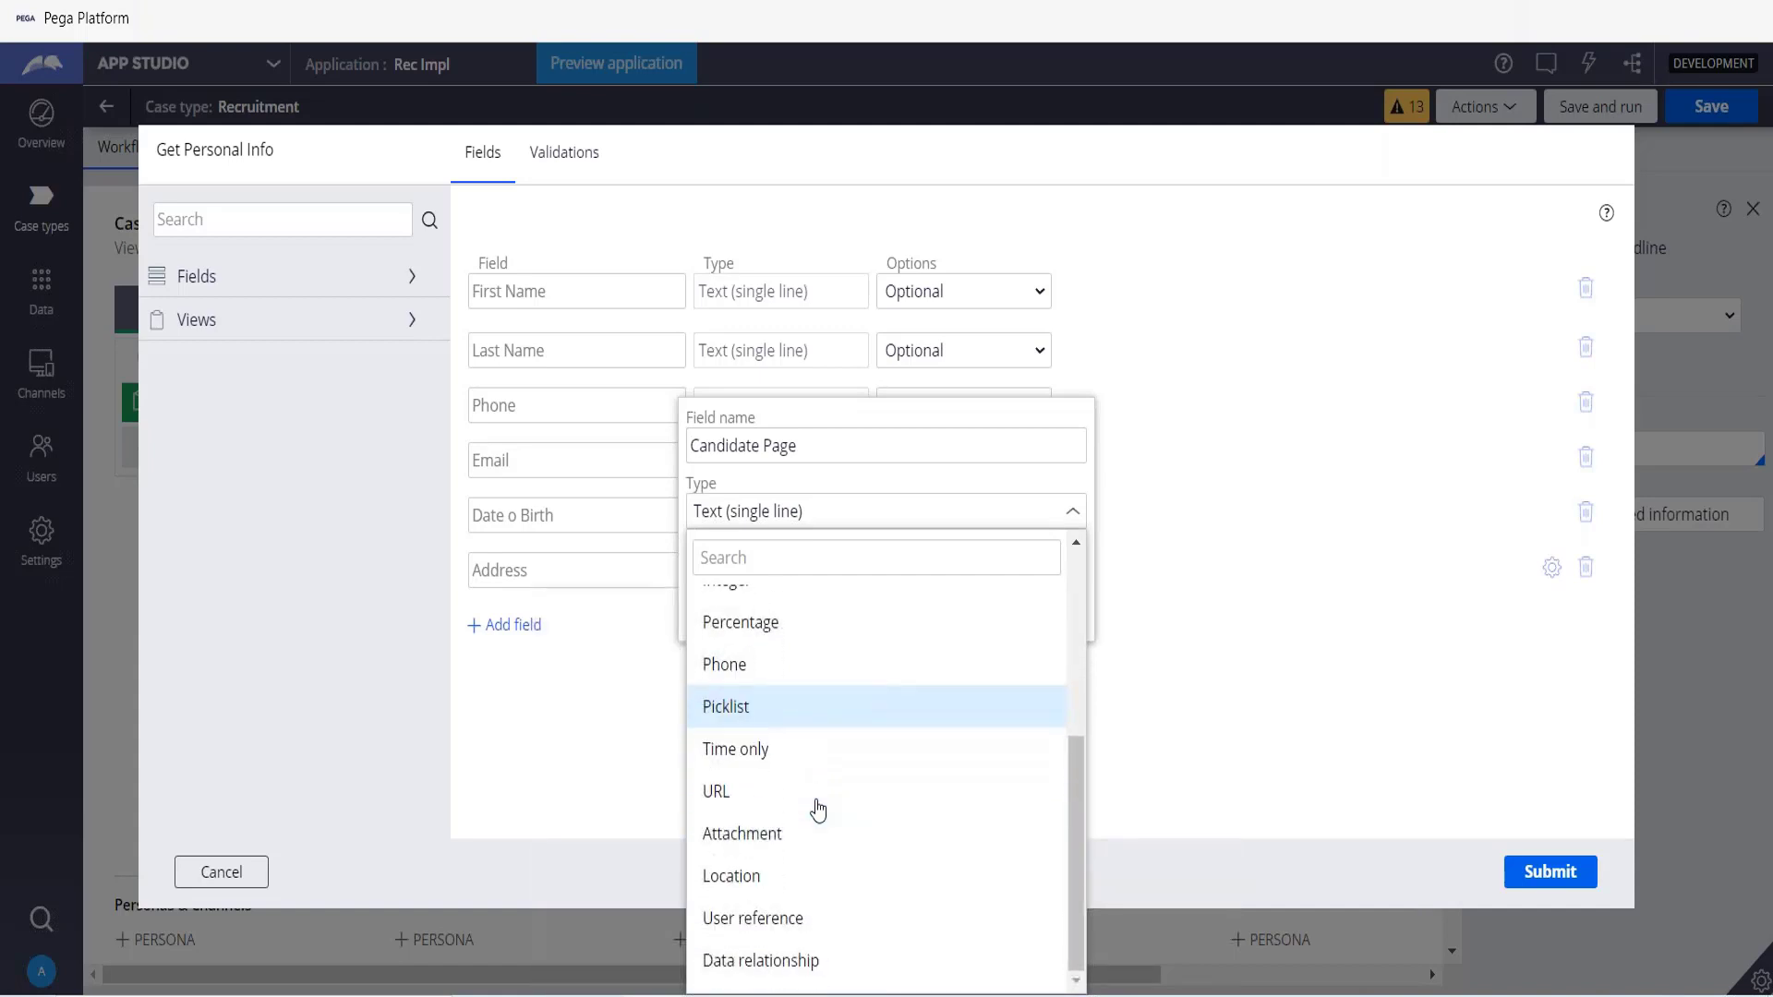
left_click(783, 962)
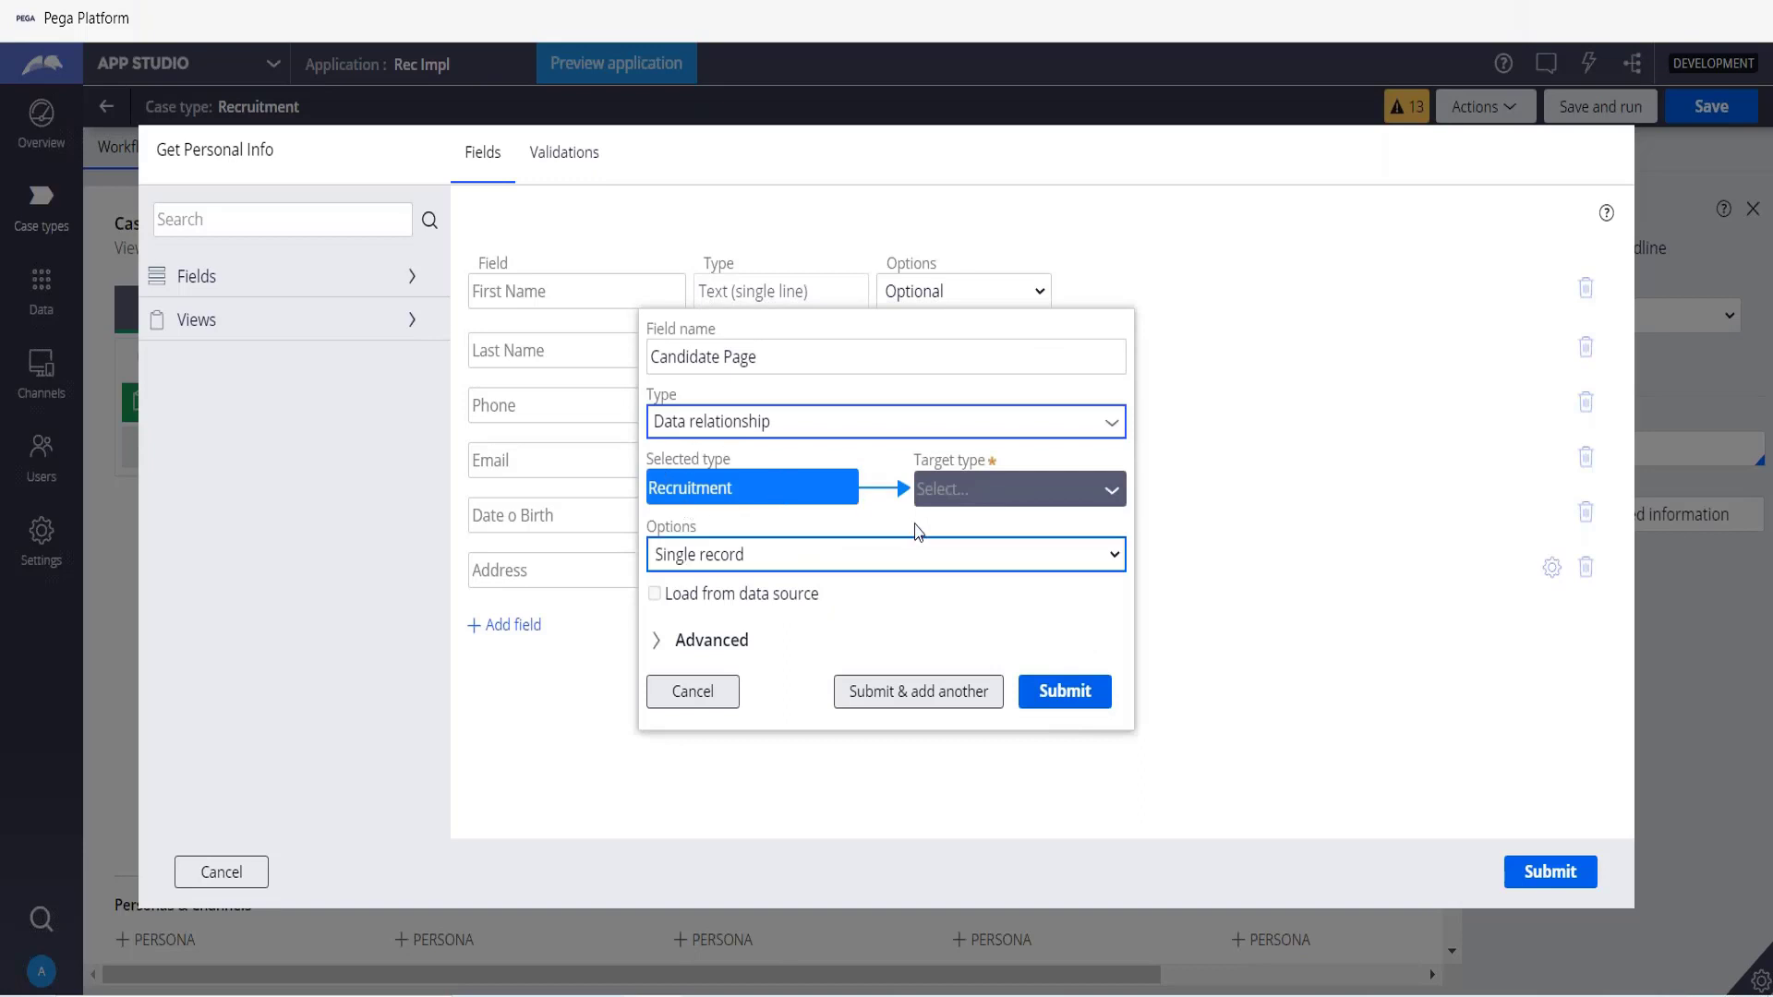
left_click(1113, 492)
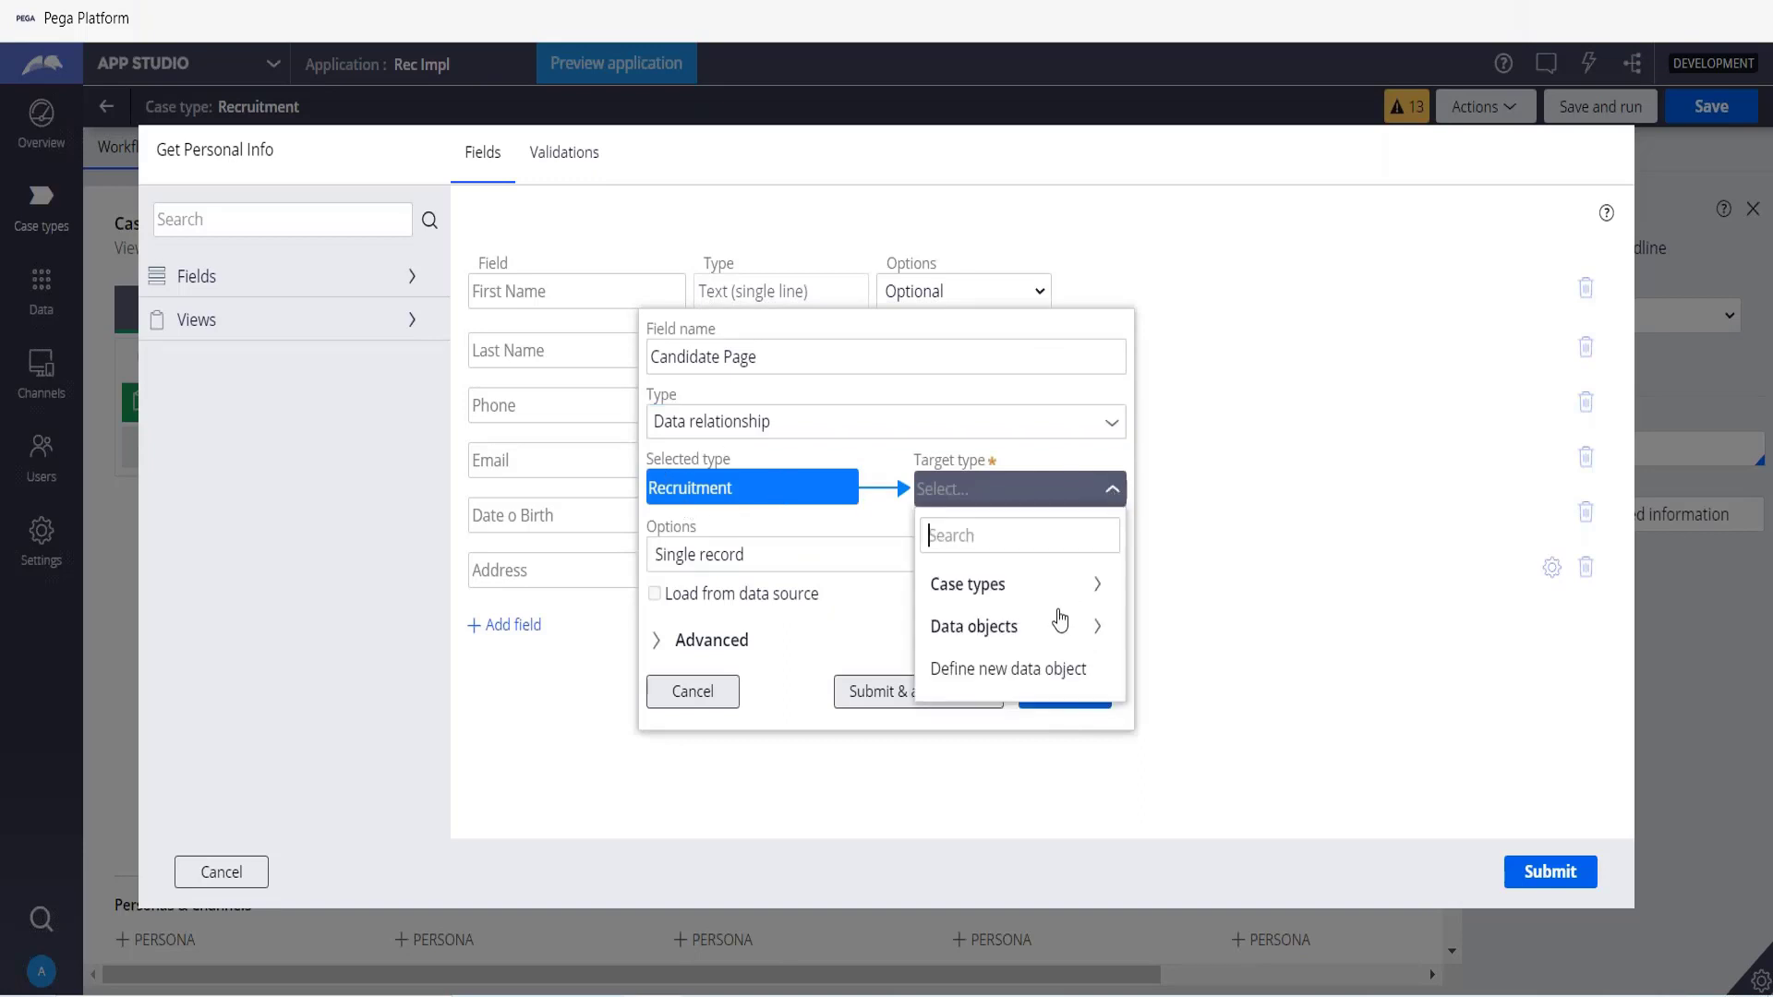
left_click(997, 635)
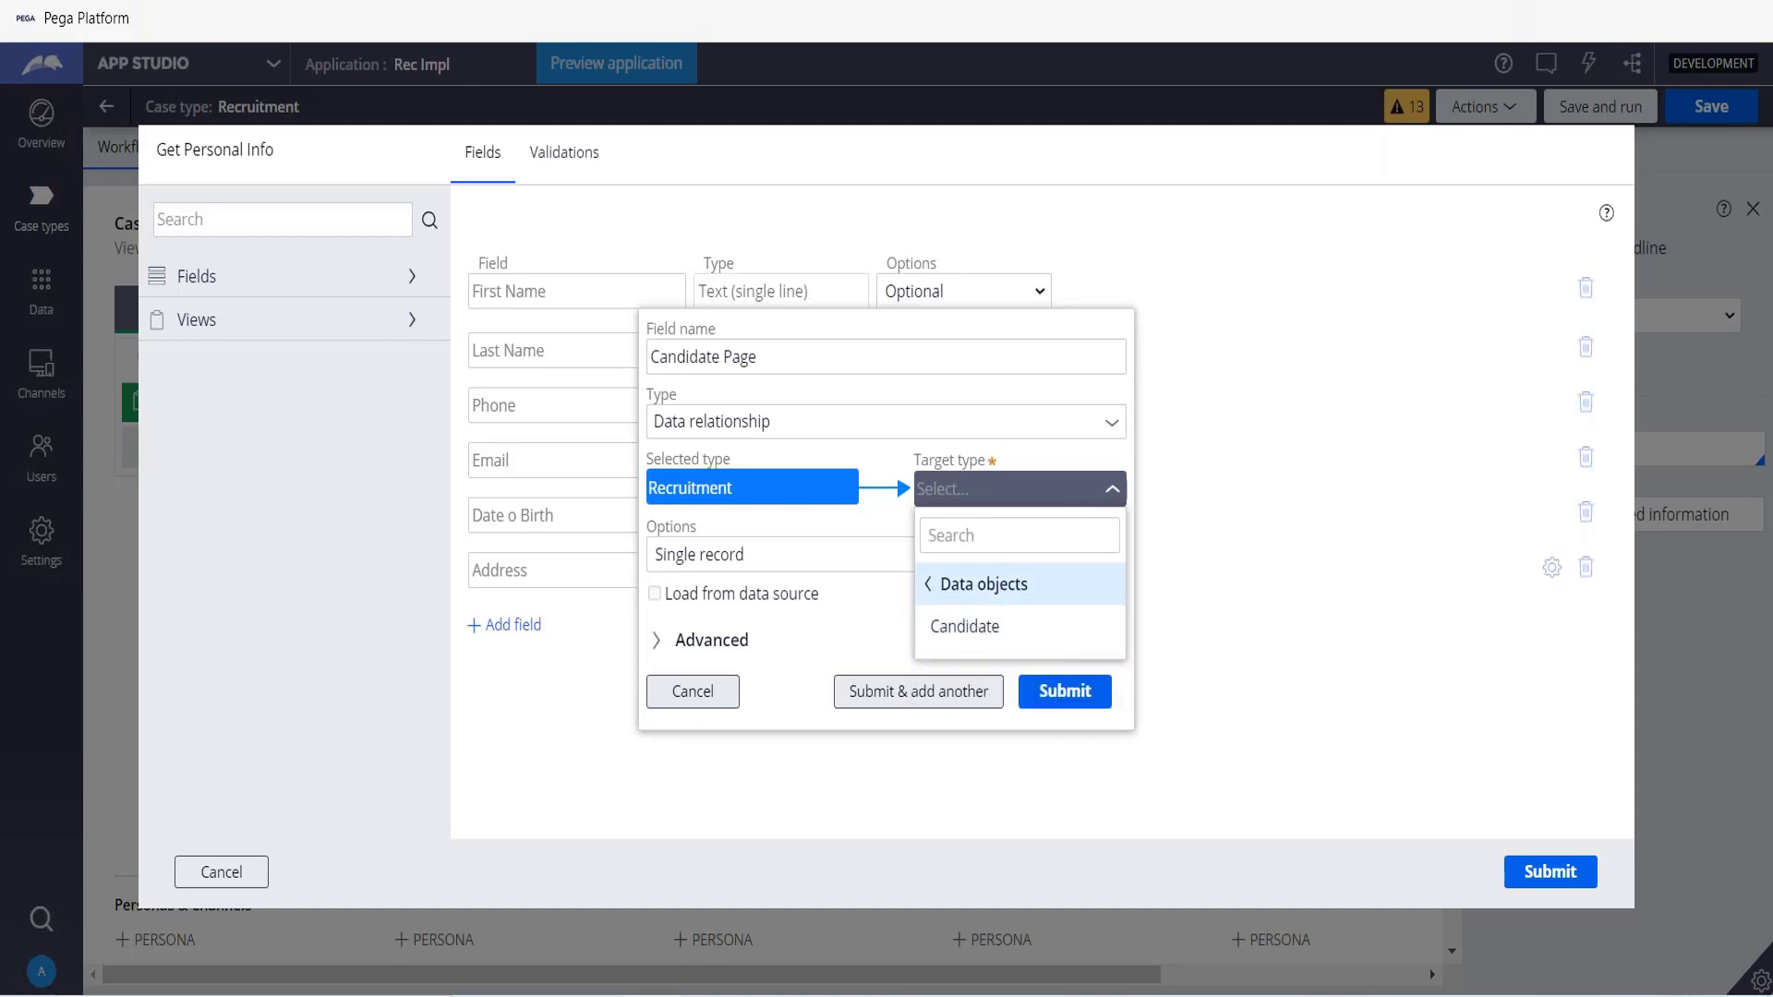
left_click(958, 632)
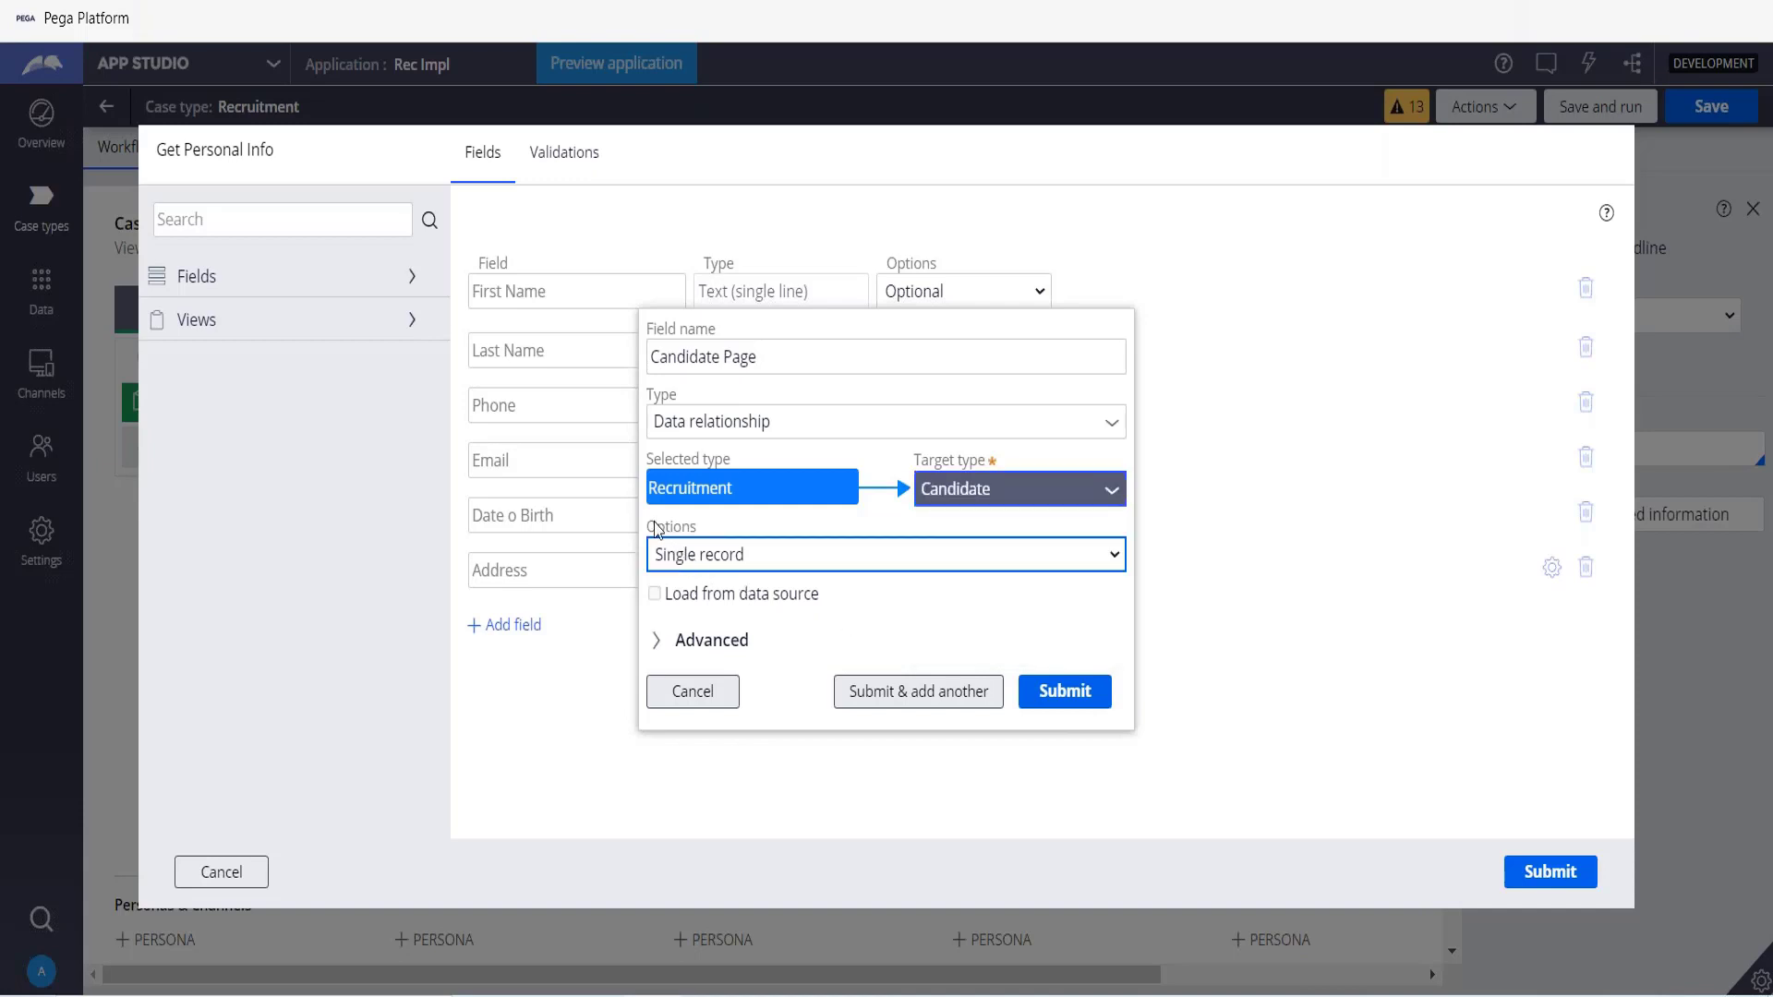
double_click(756, 566)
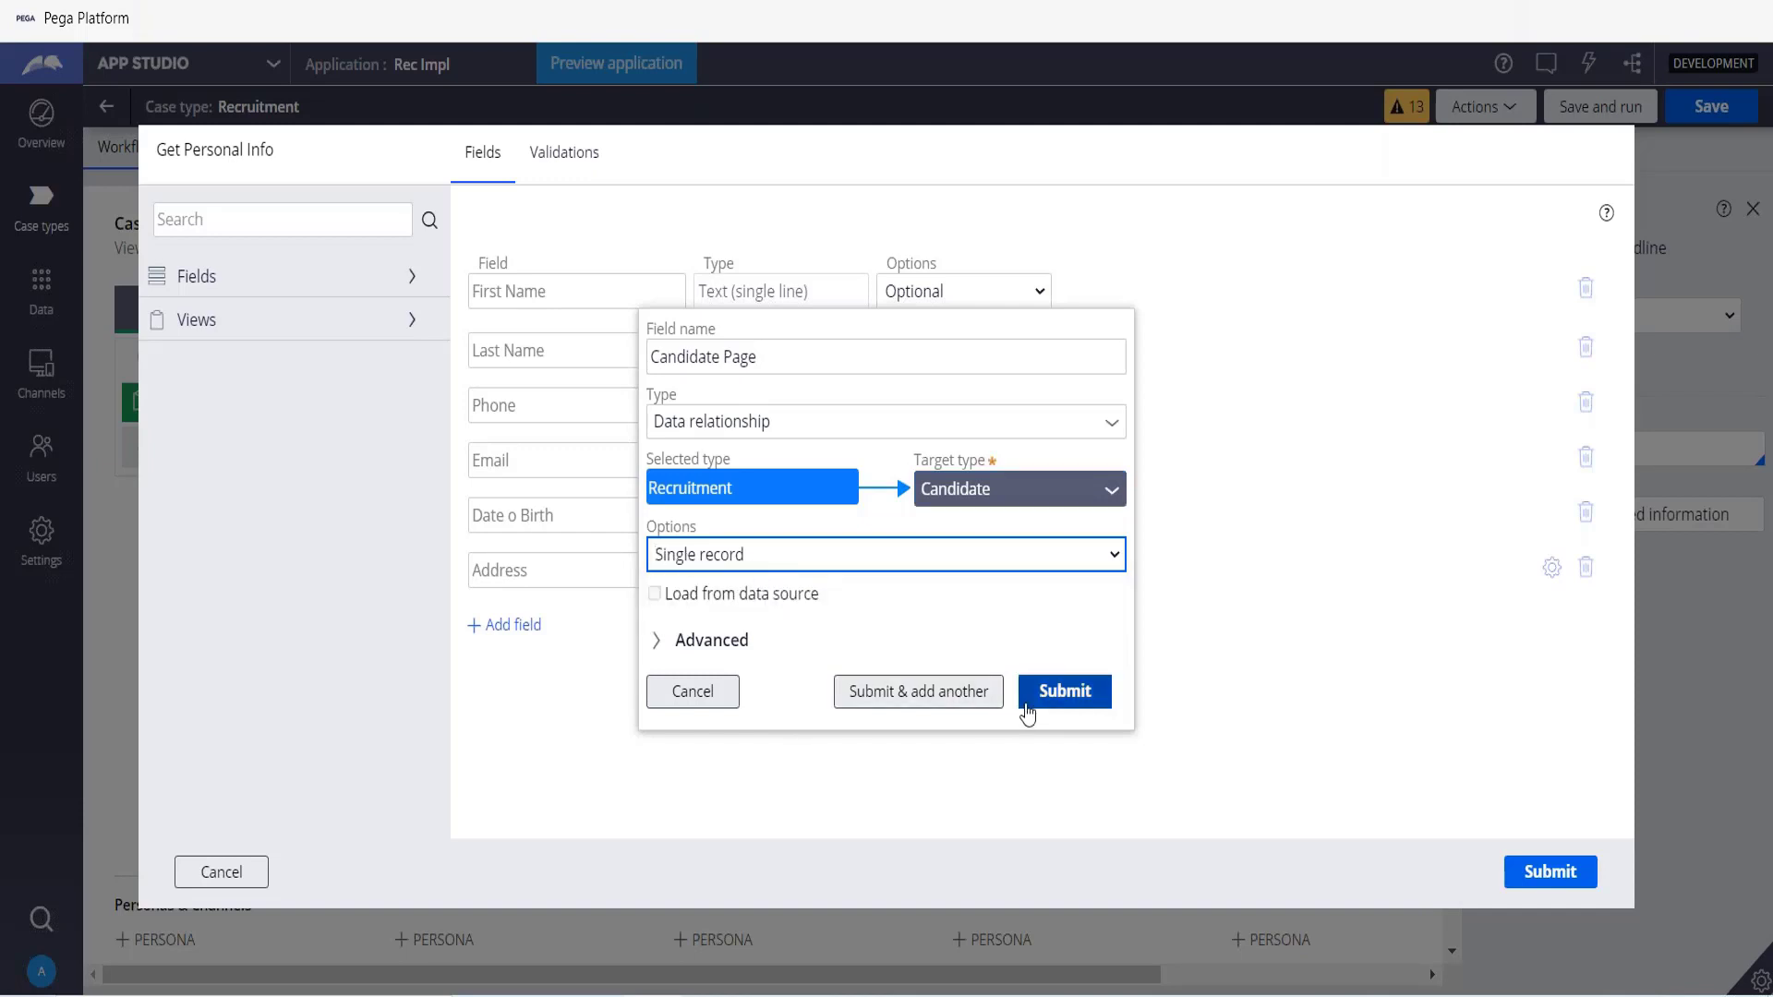
left_click(1069, 695)
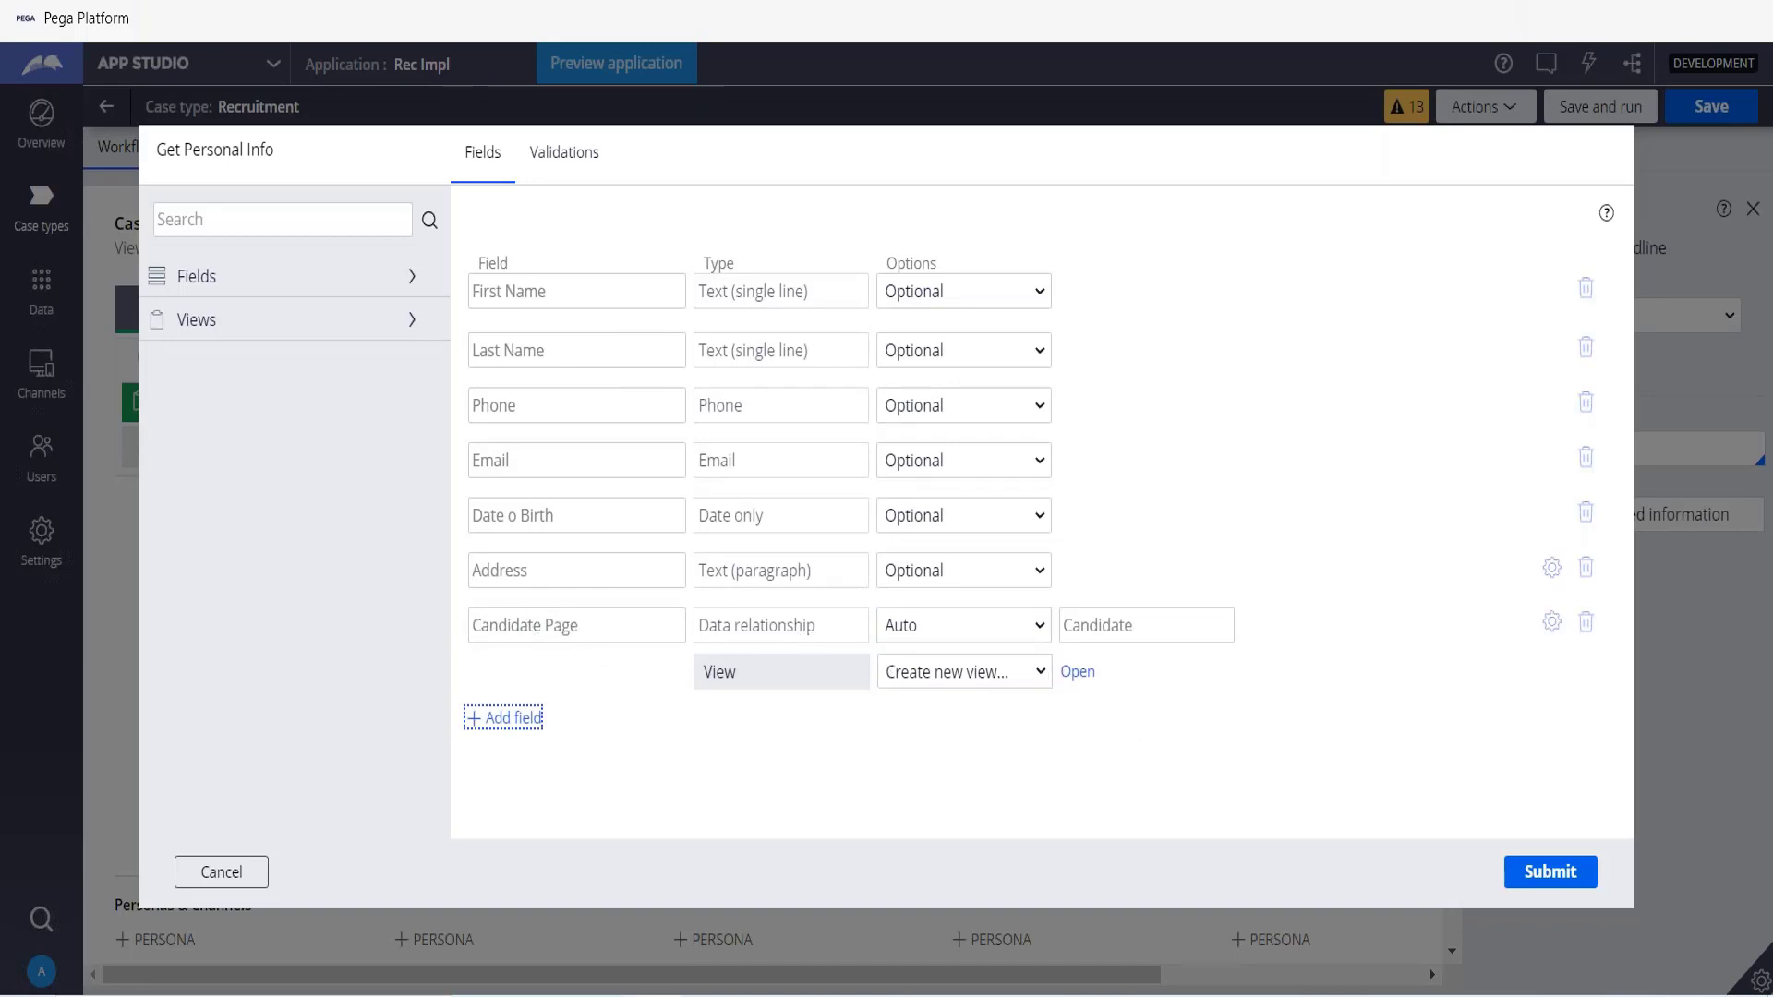
left_click(1570, 868)
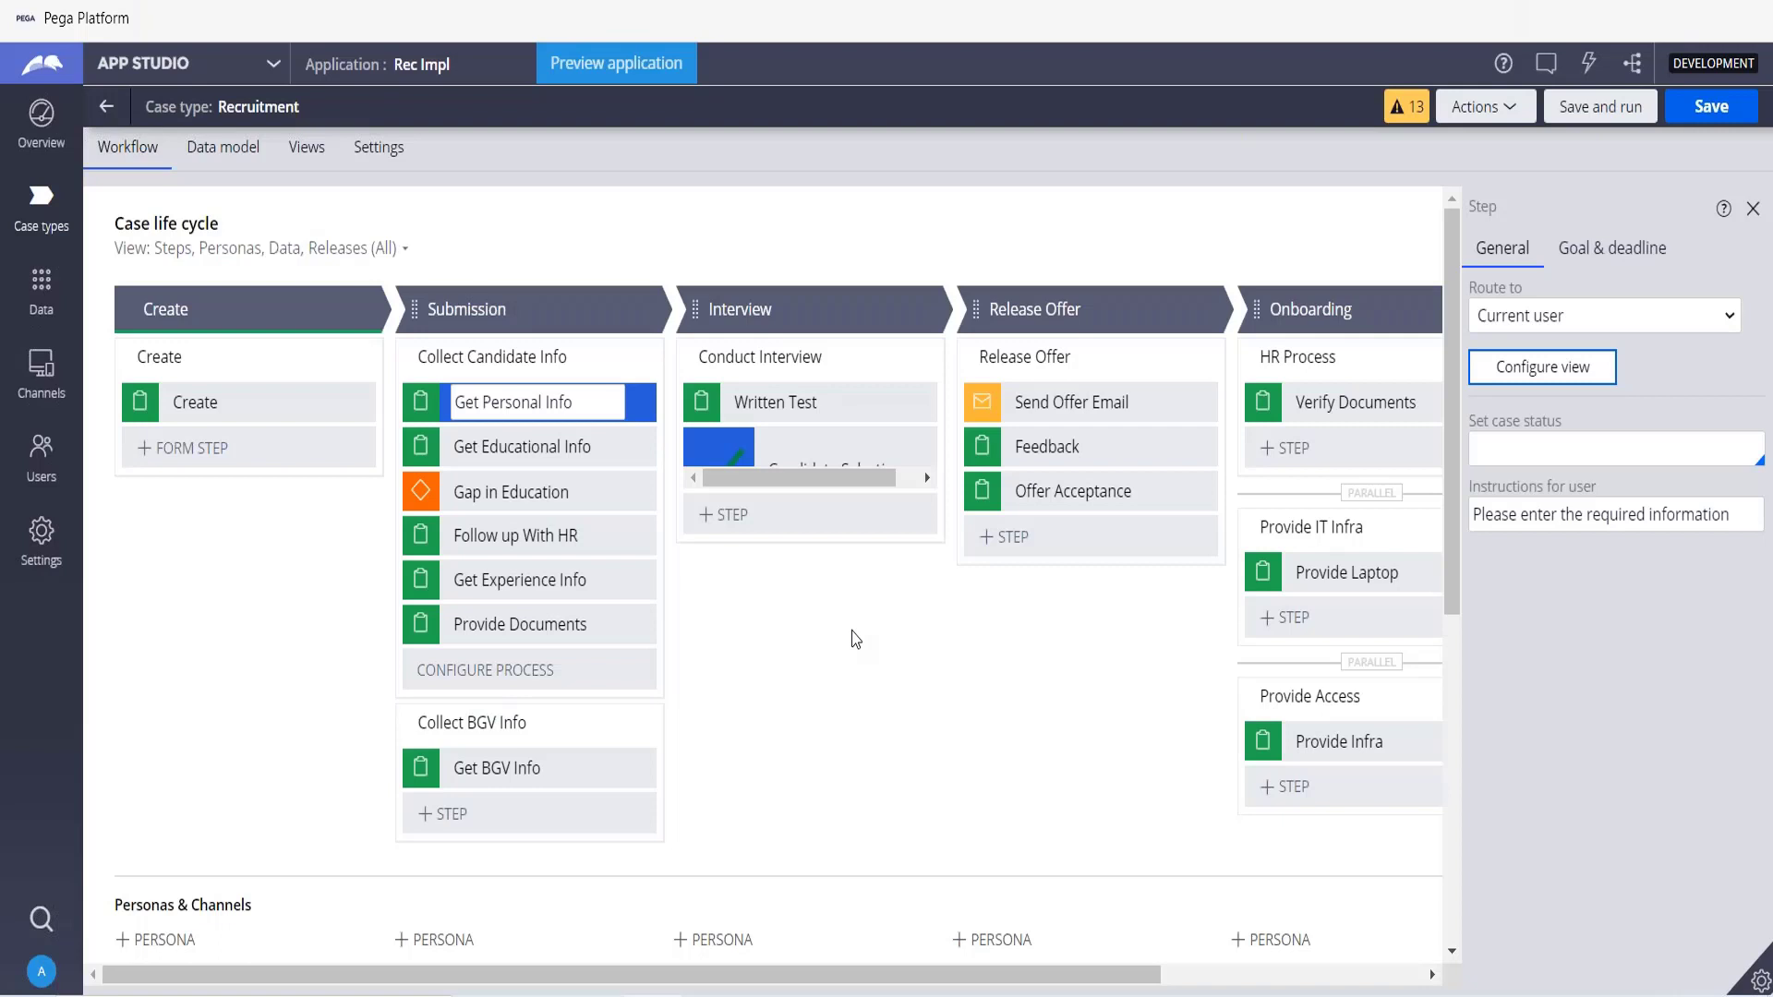
Save and run the Recruitment case, advance past Create, and review the Get Personal Info form.
left_click(1611, 109)
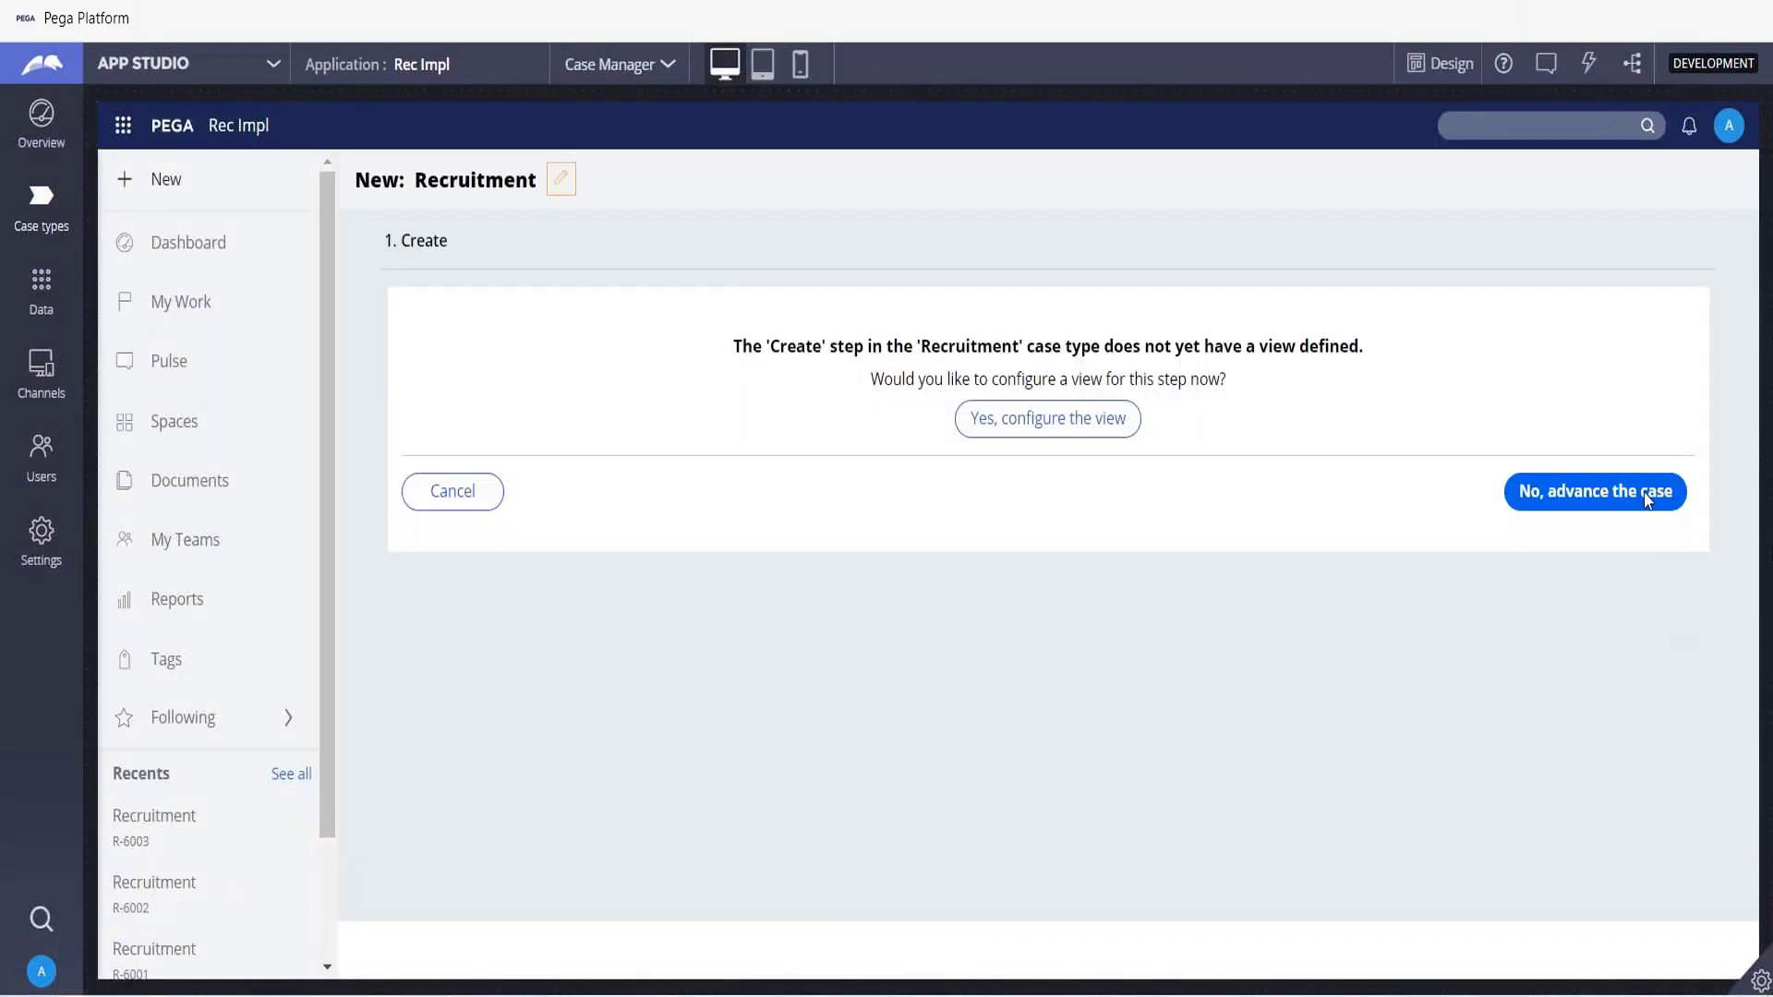
left_click(1647, 500)
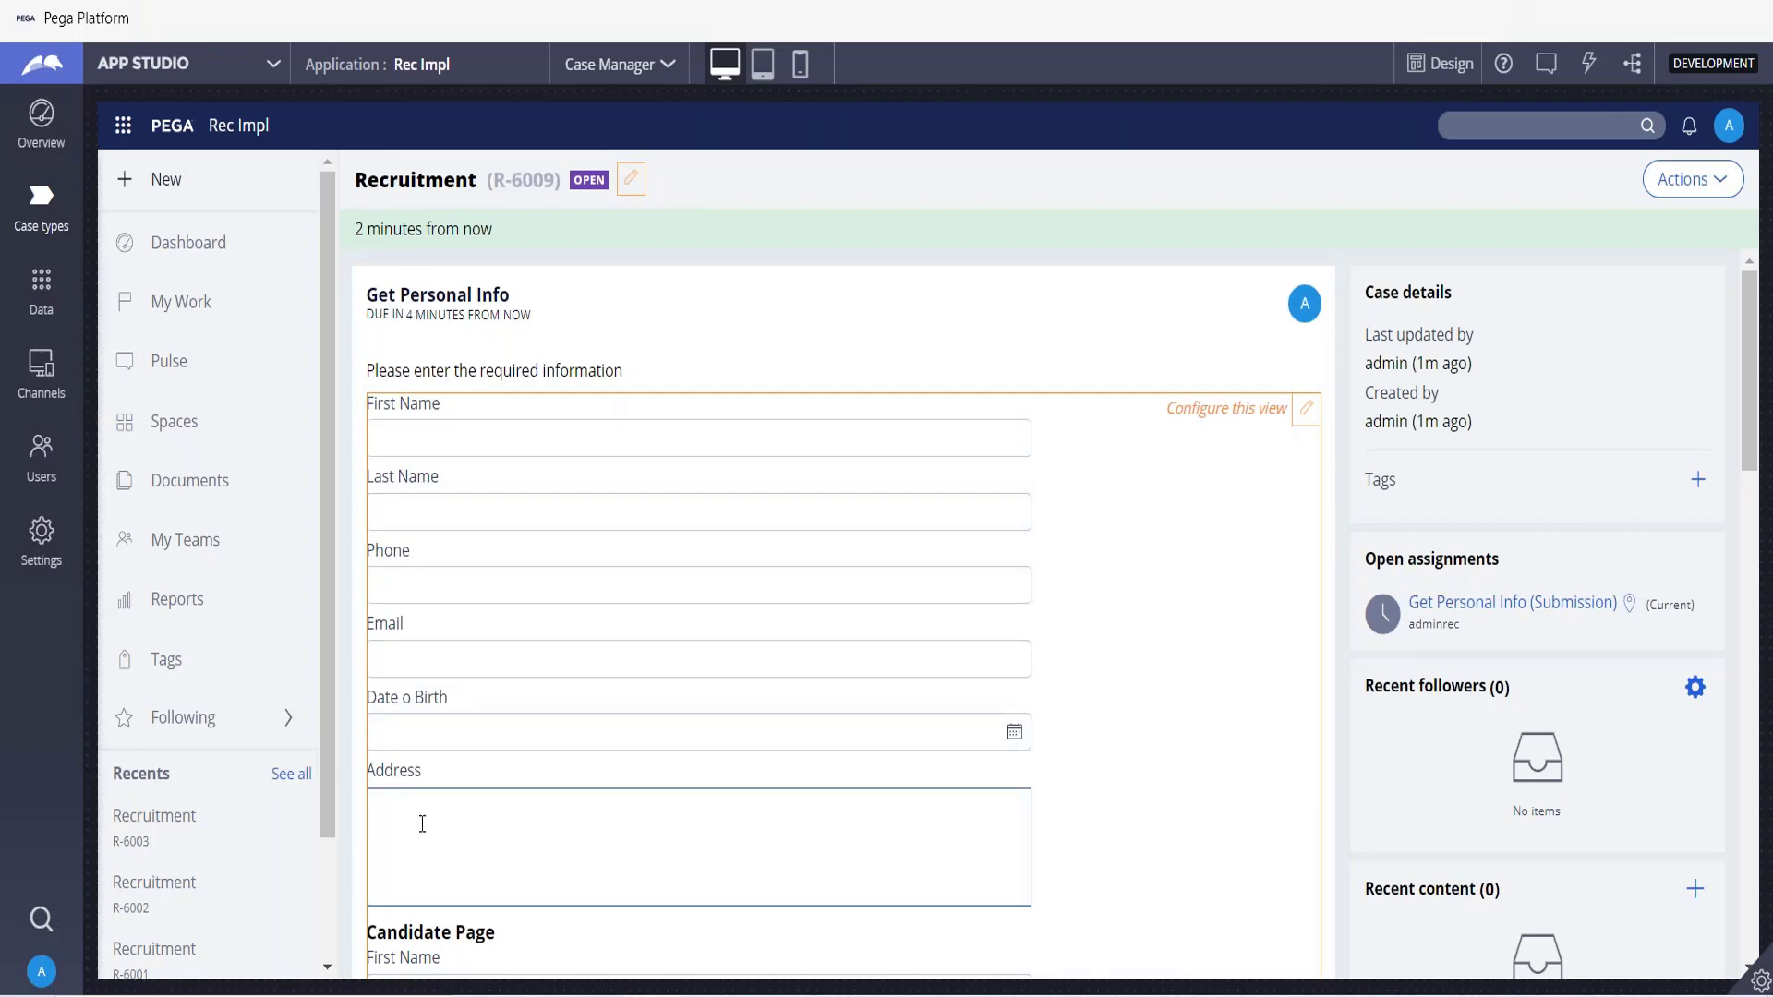
scroll(422, 824, "down", 6)
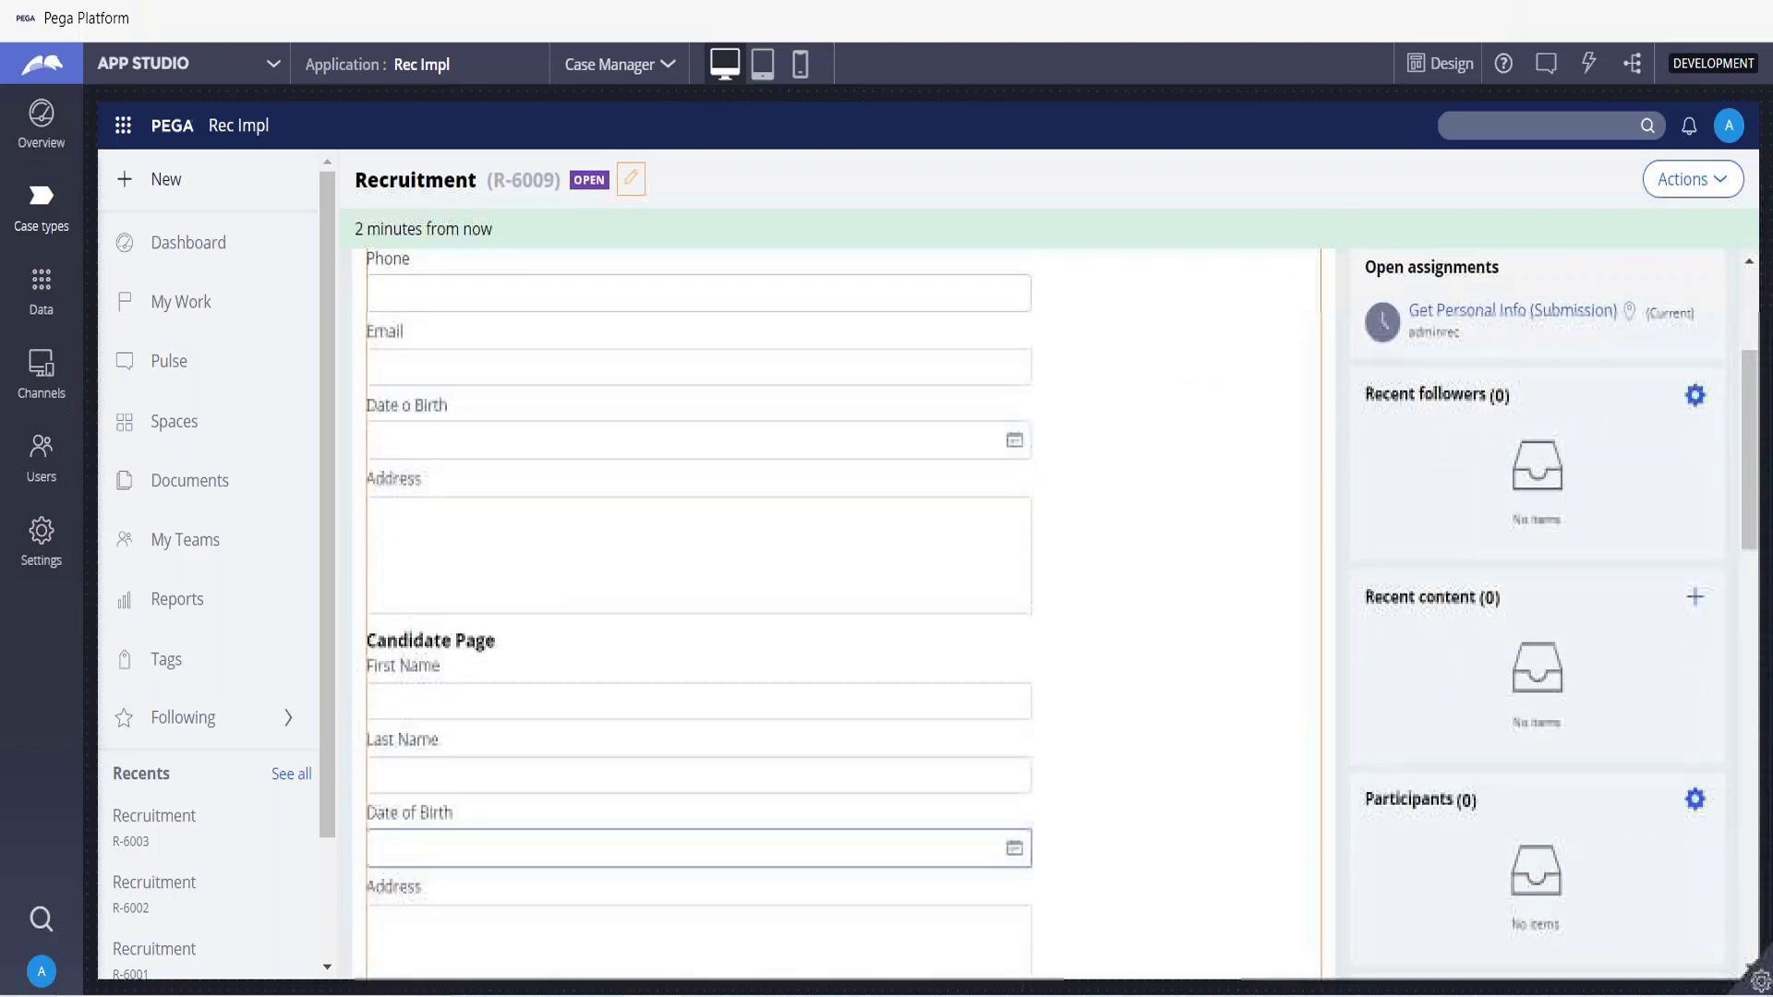
scroll(422, 831, "down", 2)
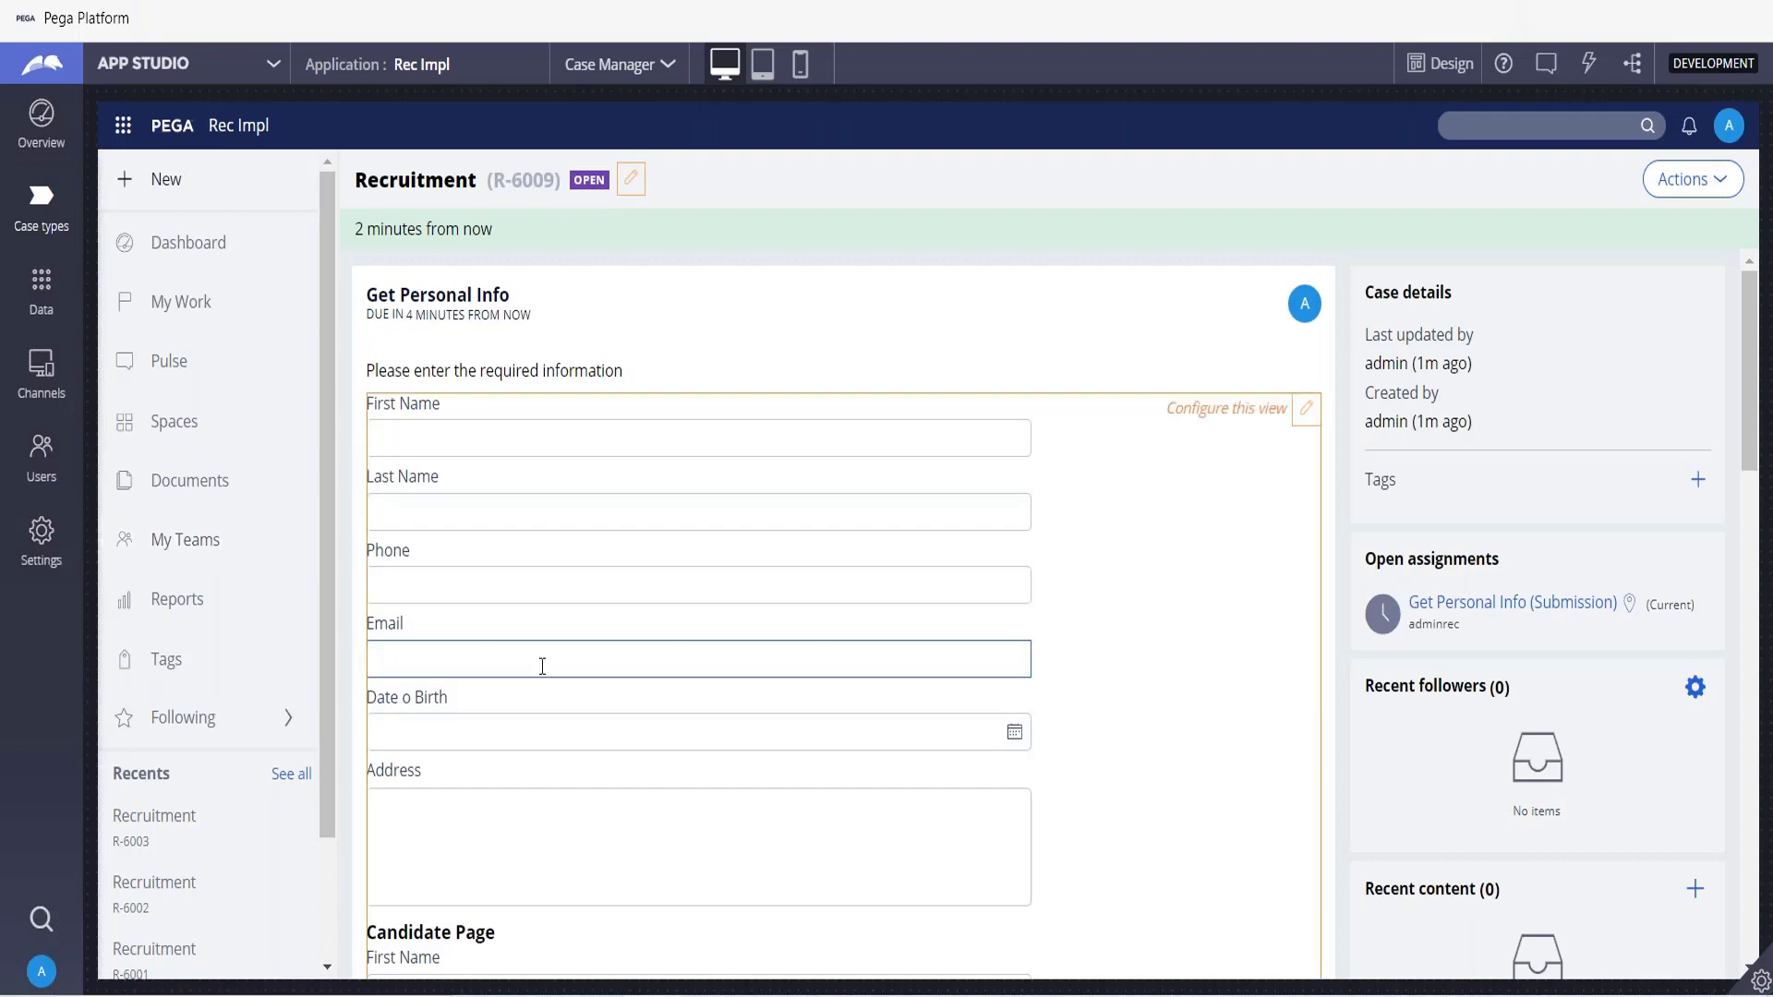
scroll(542, 665, "down", 10)
scroll(456, 314, "up", 4)
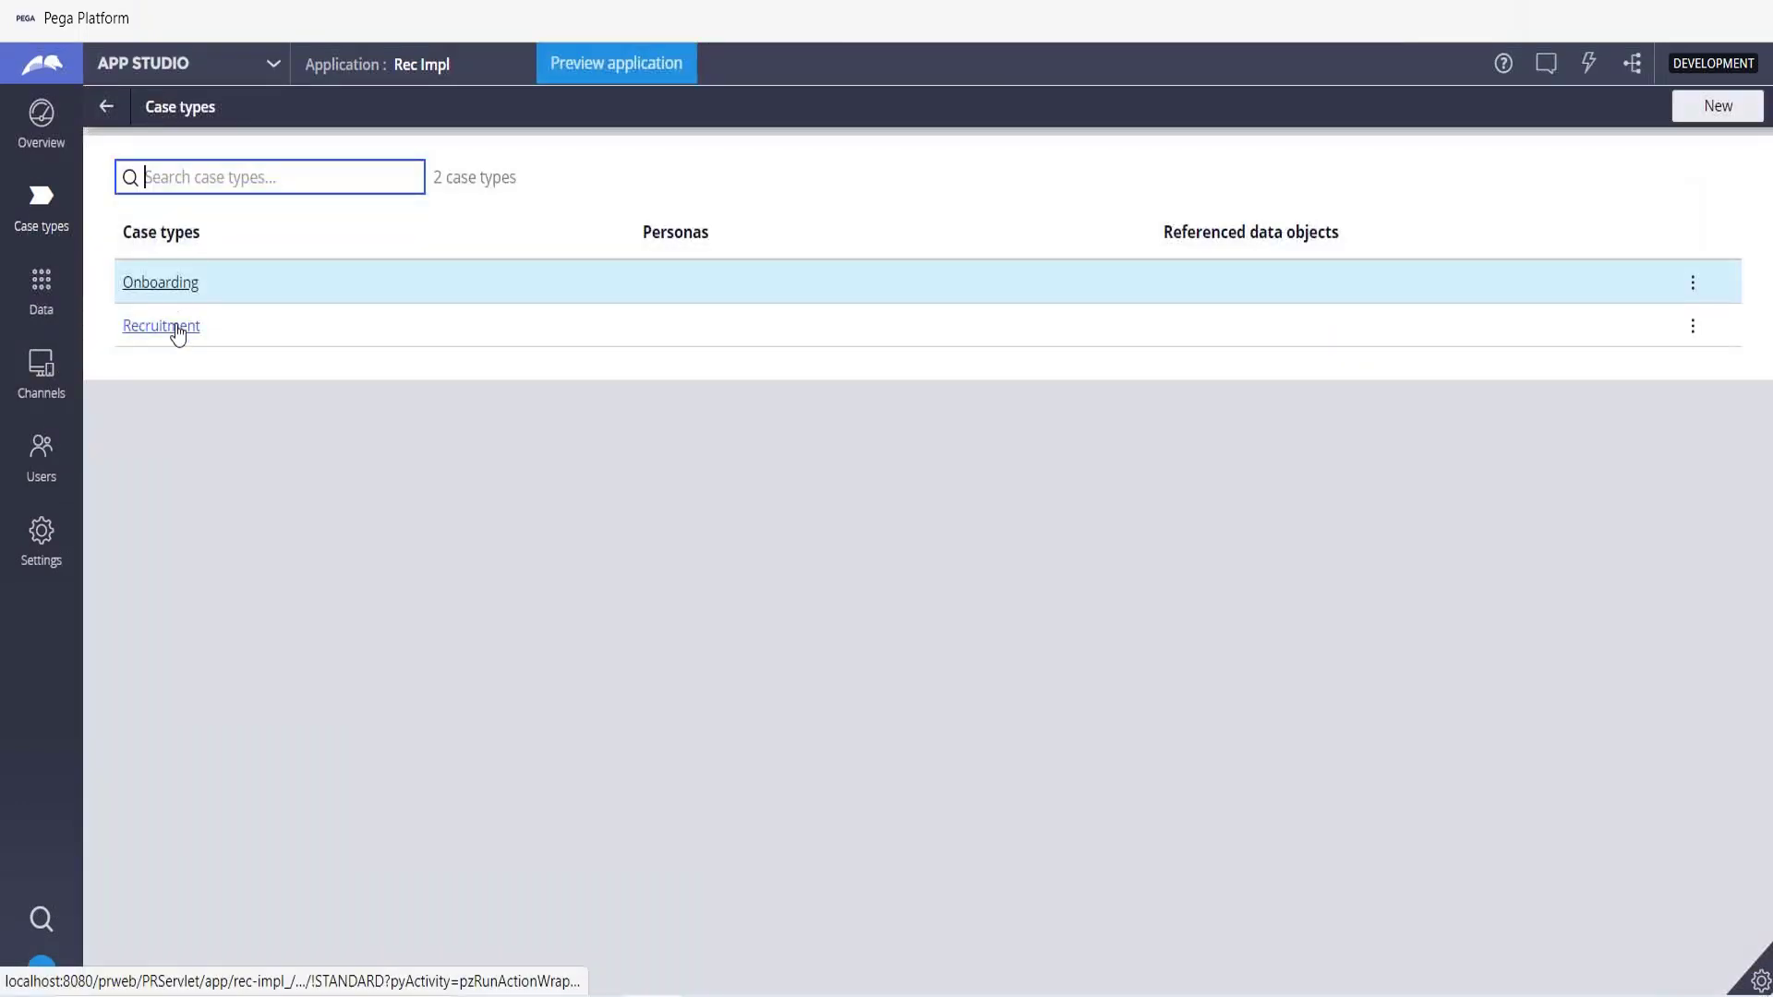
Reopen the Recruitment case type's Get Personal Info view and add a field named Candidate List of type Data relationship.
left_click(175, 334)
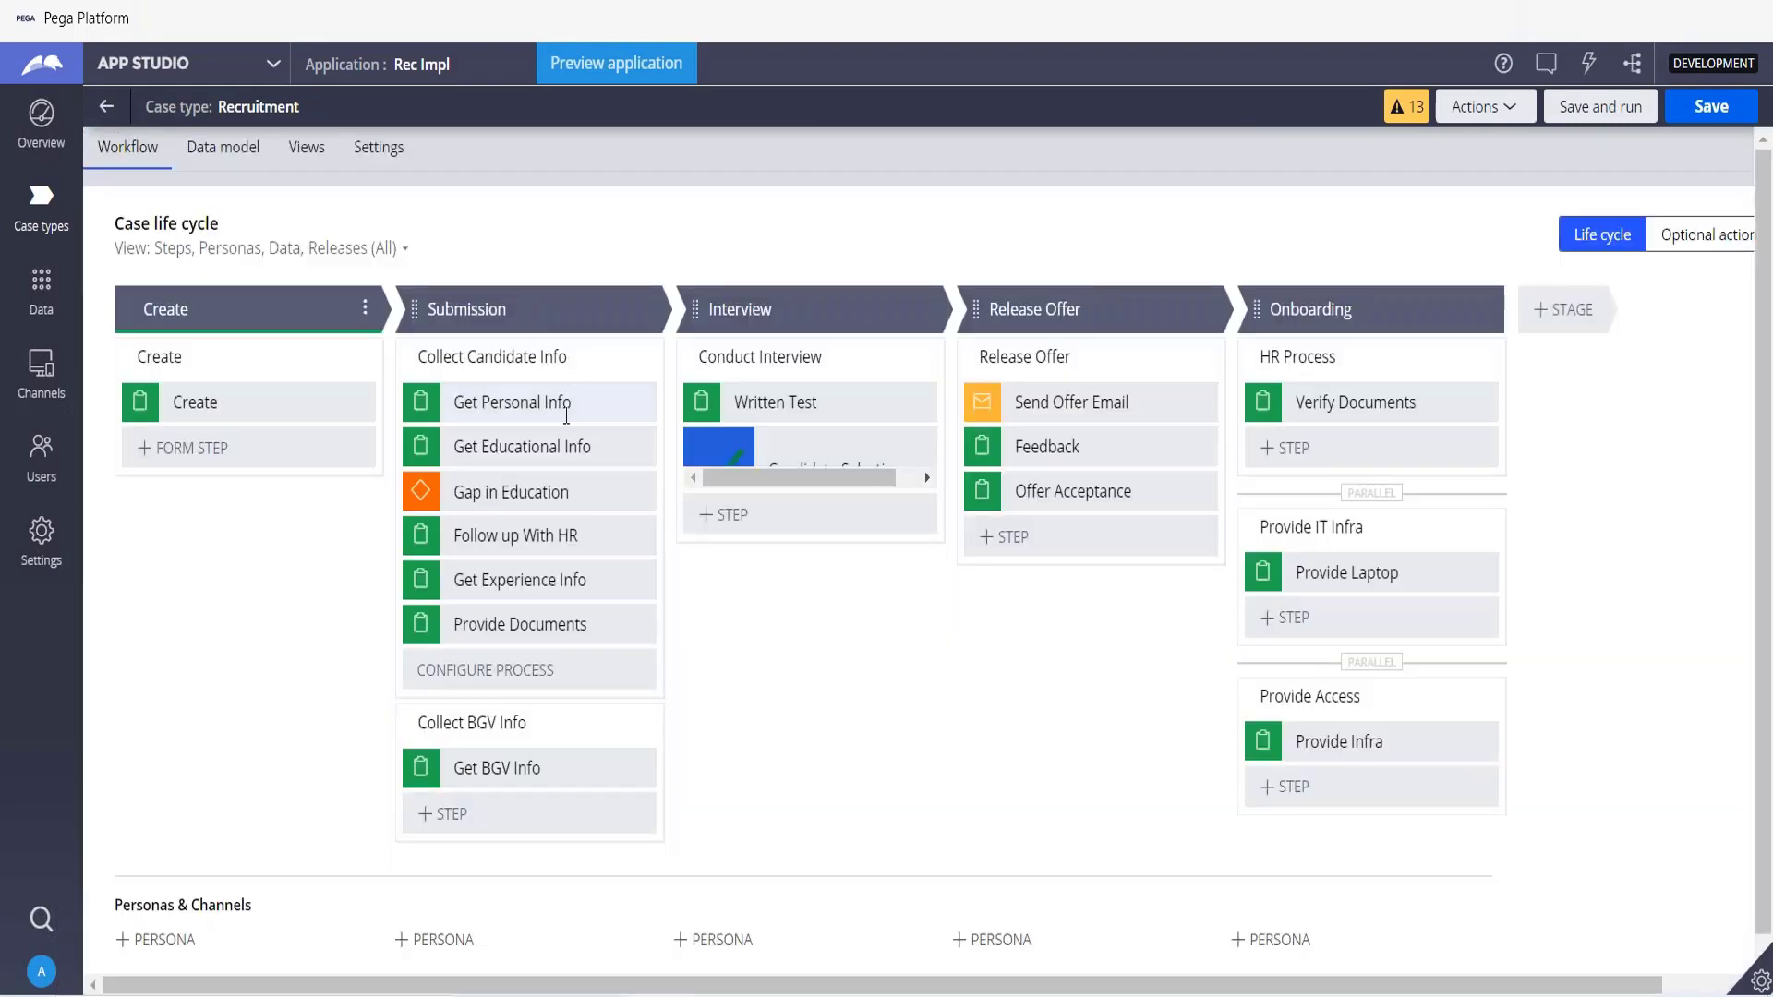
left_click(553, 416)
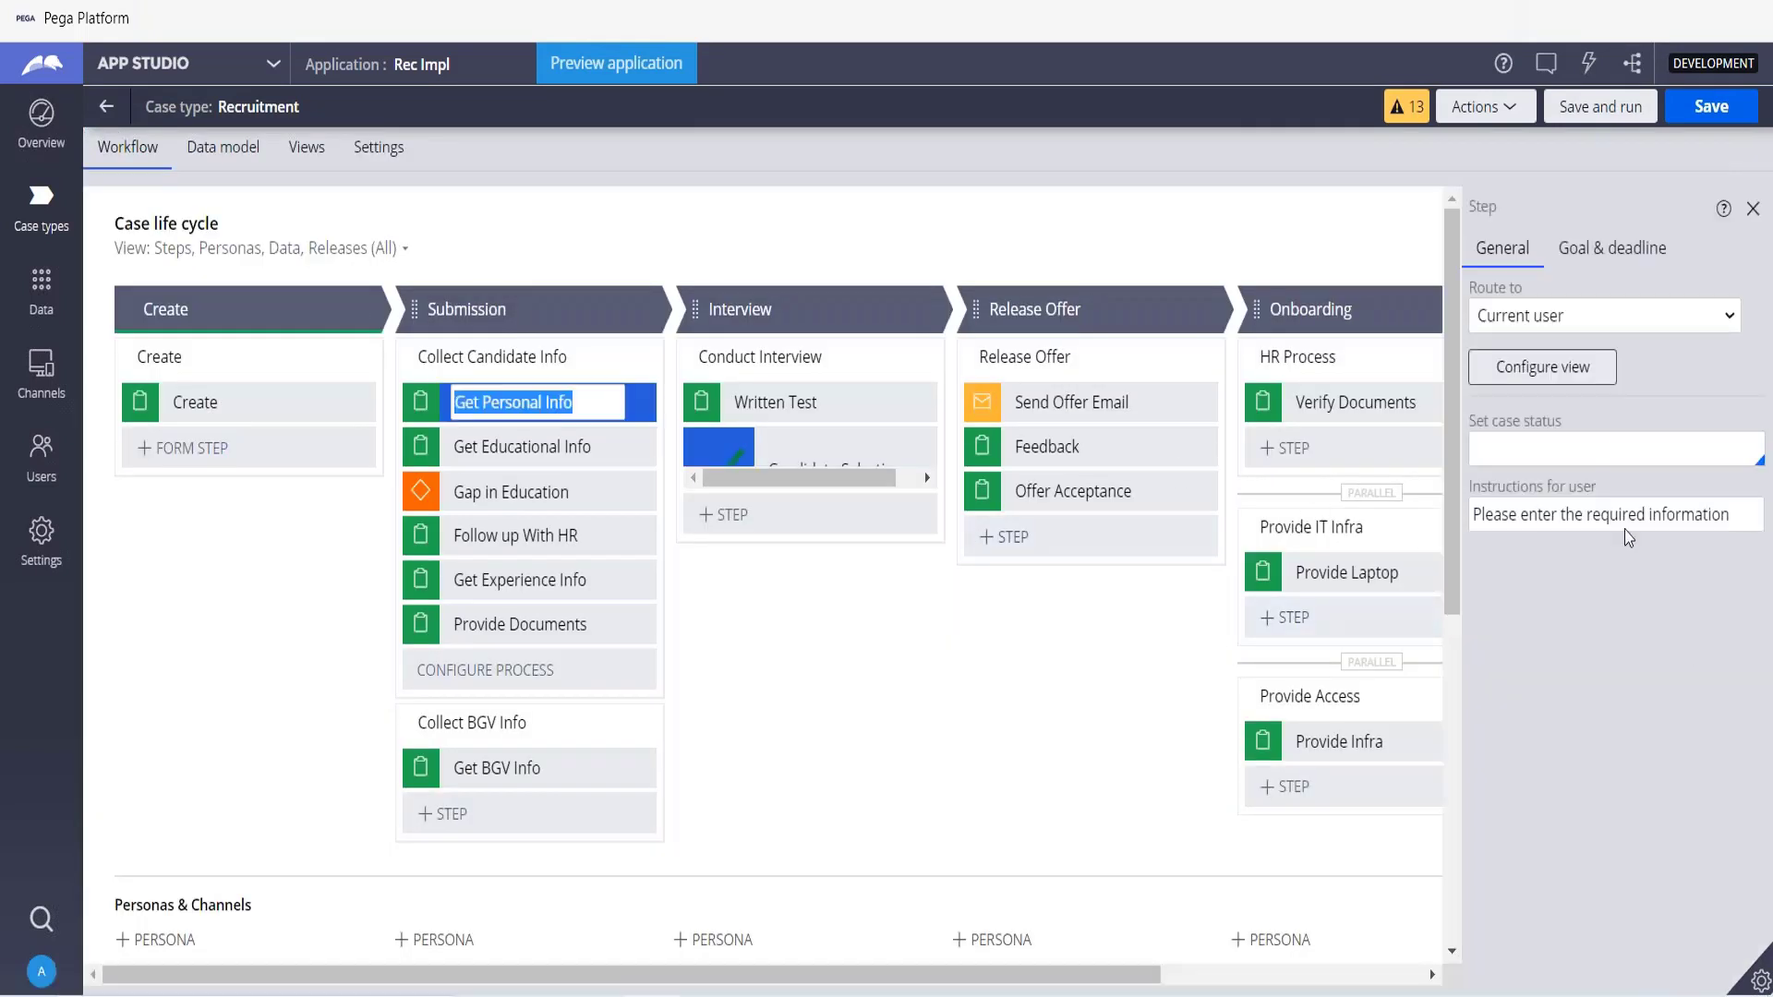
left_click(1573, 374)
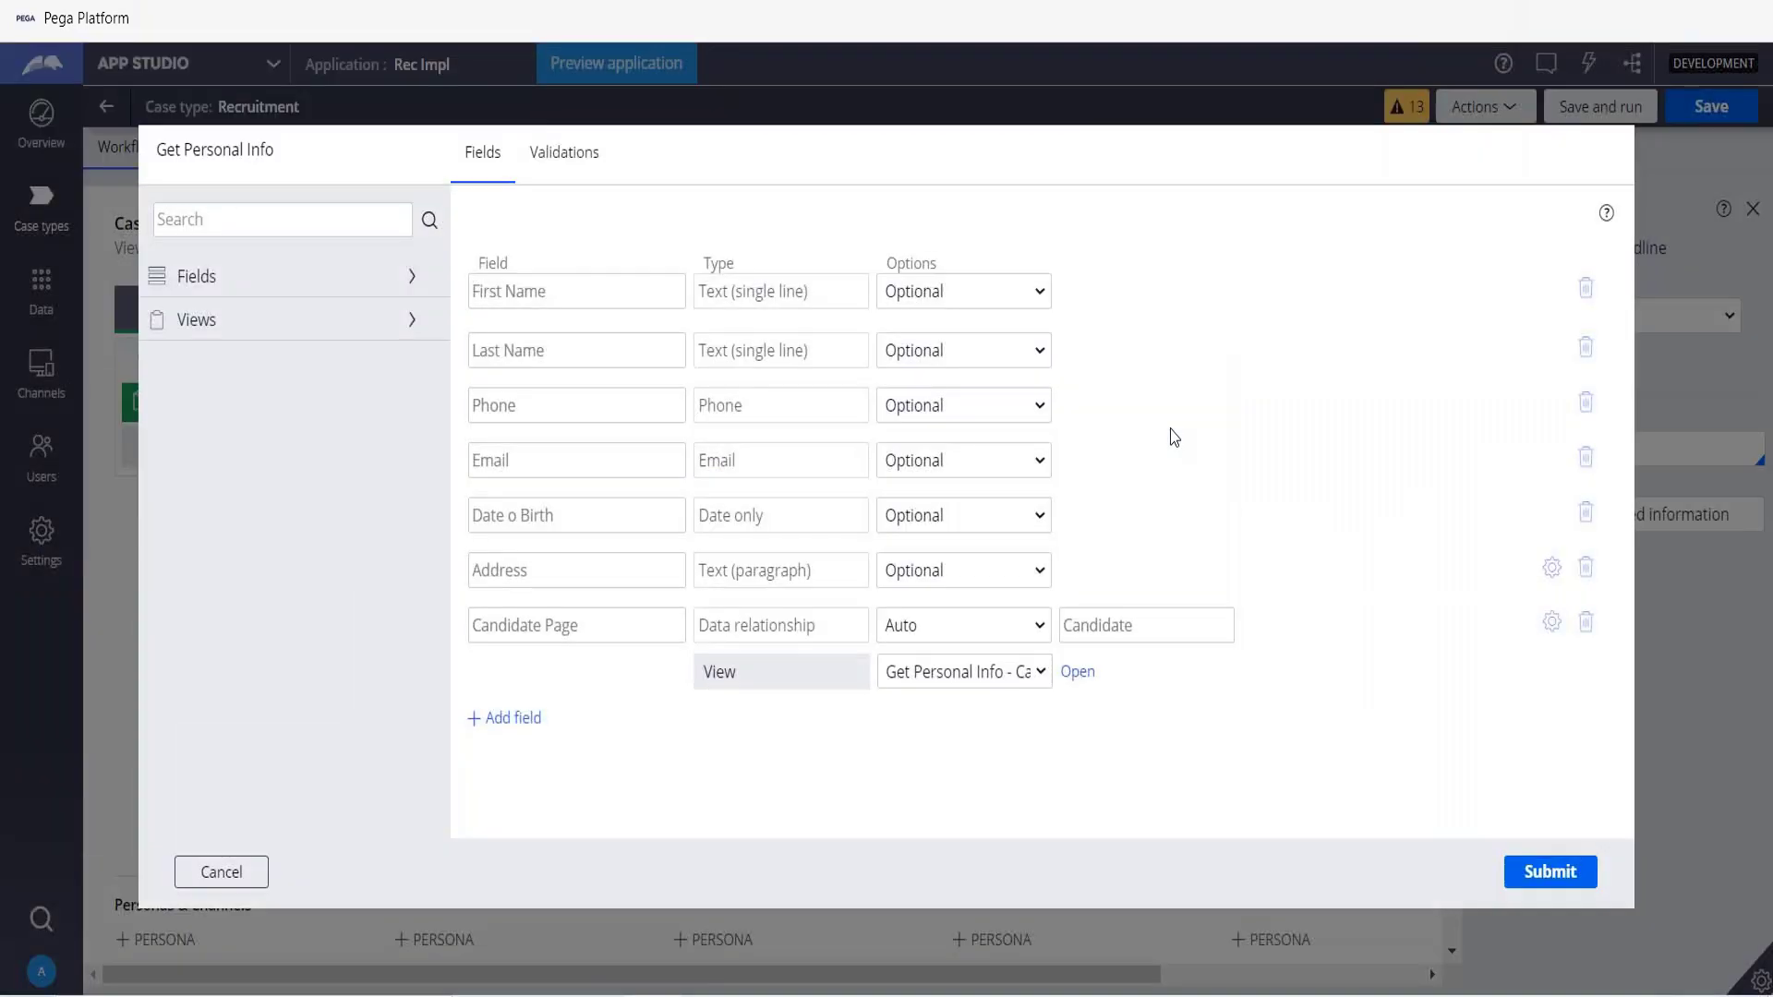
left_click(509, 722)
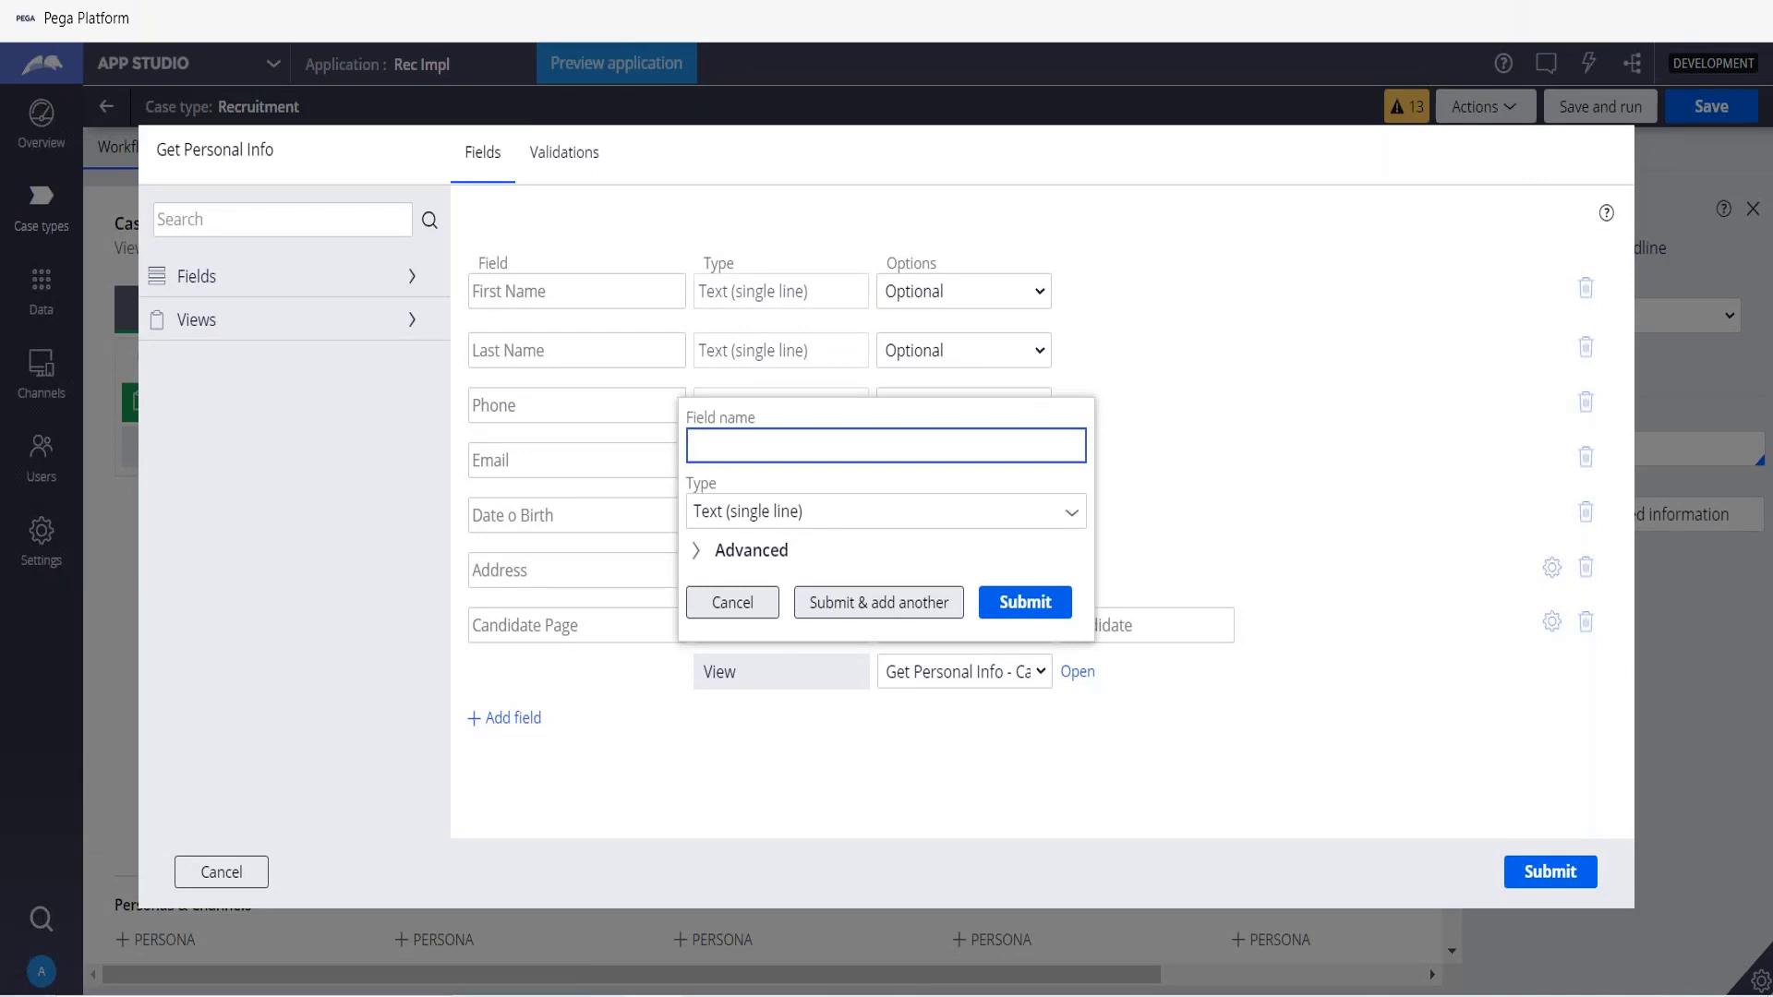
type("Candidate List")
key("Tab")
key("Down")
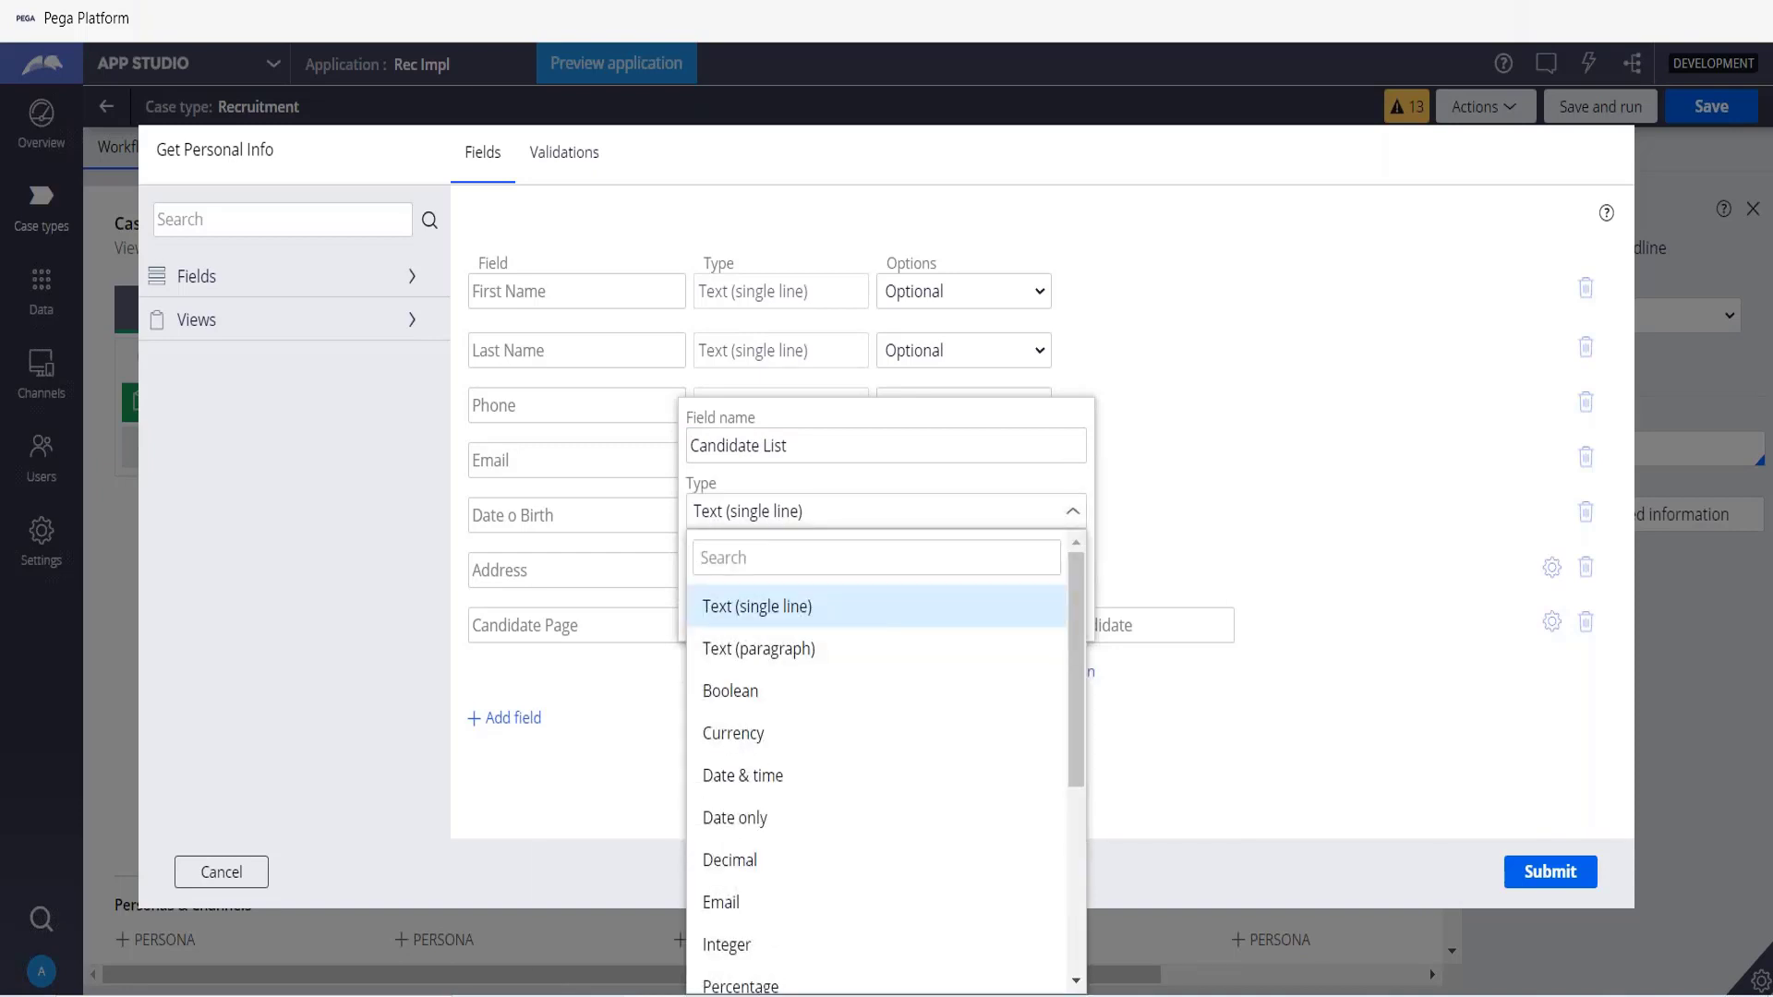
type("data")
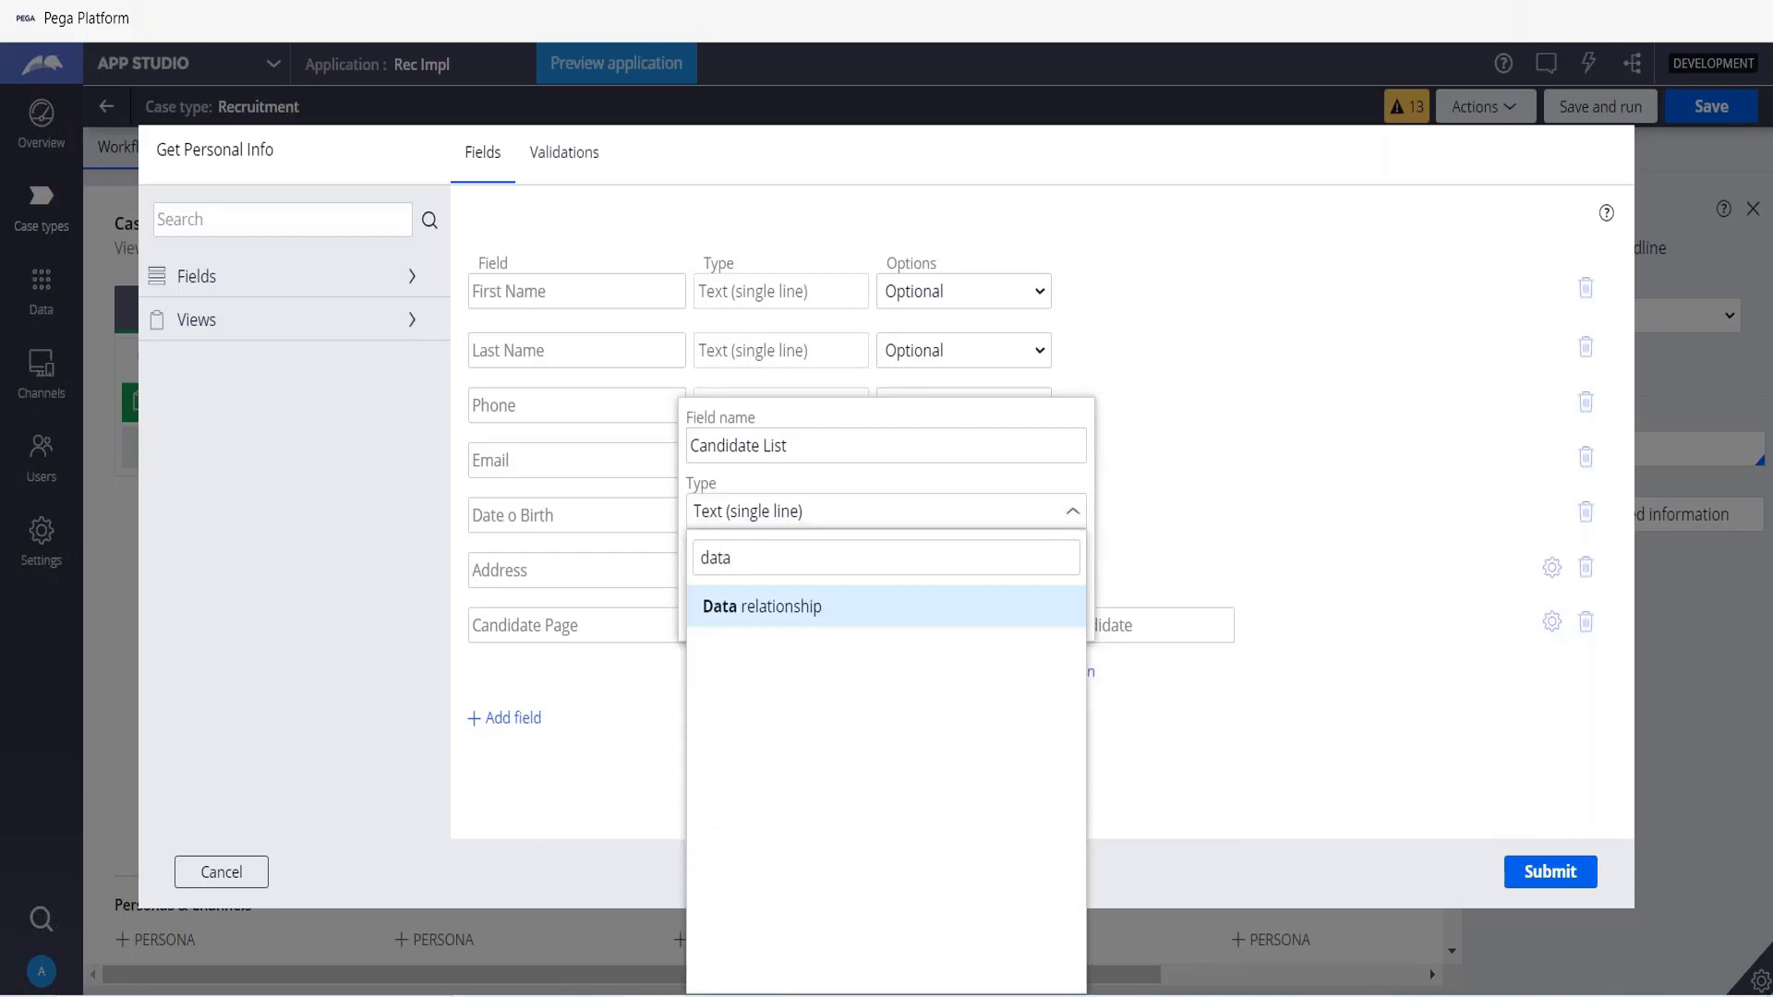
key("Return")
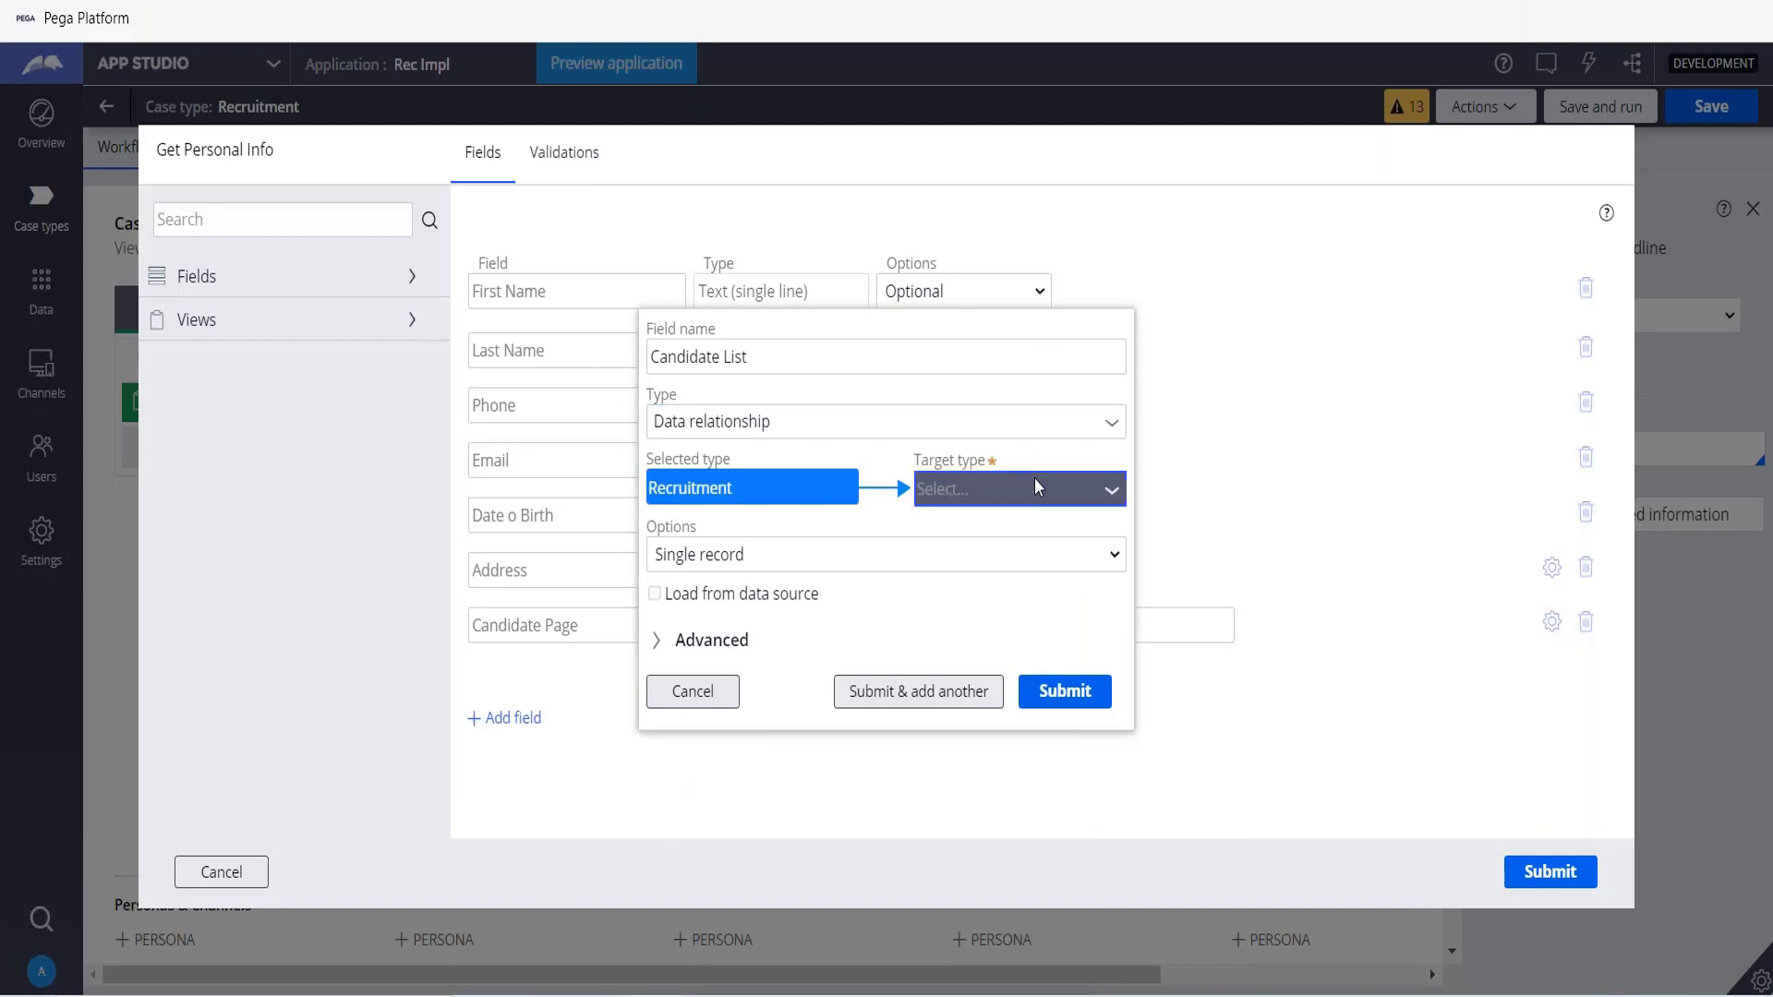
Target Candidate List at the Candidate data object with multiple records, submit the field, and submit the view.
left_click(1034, 482)
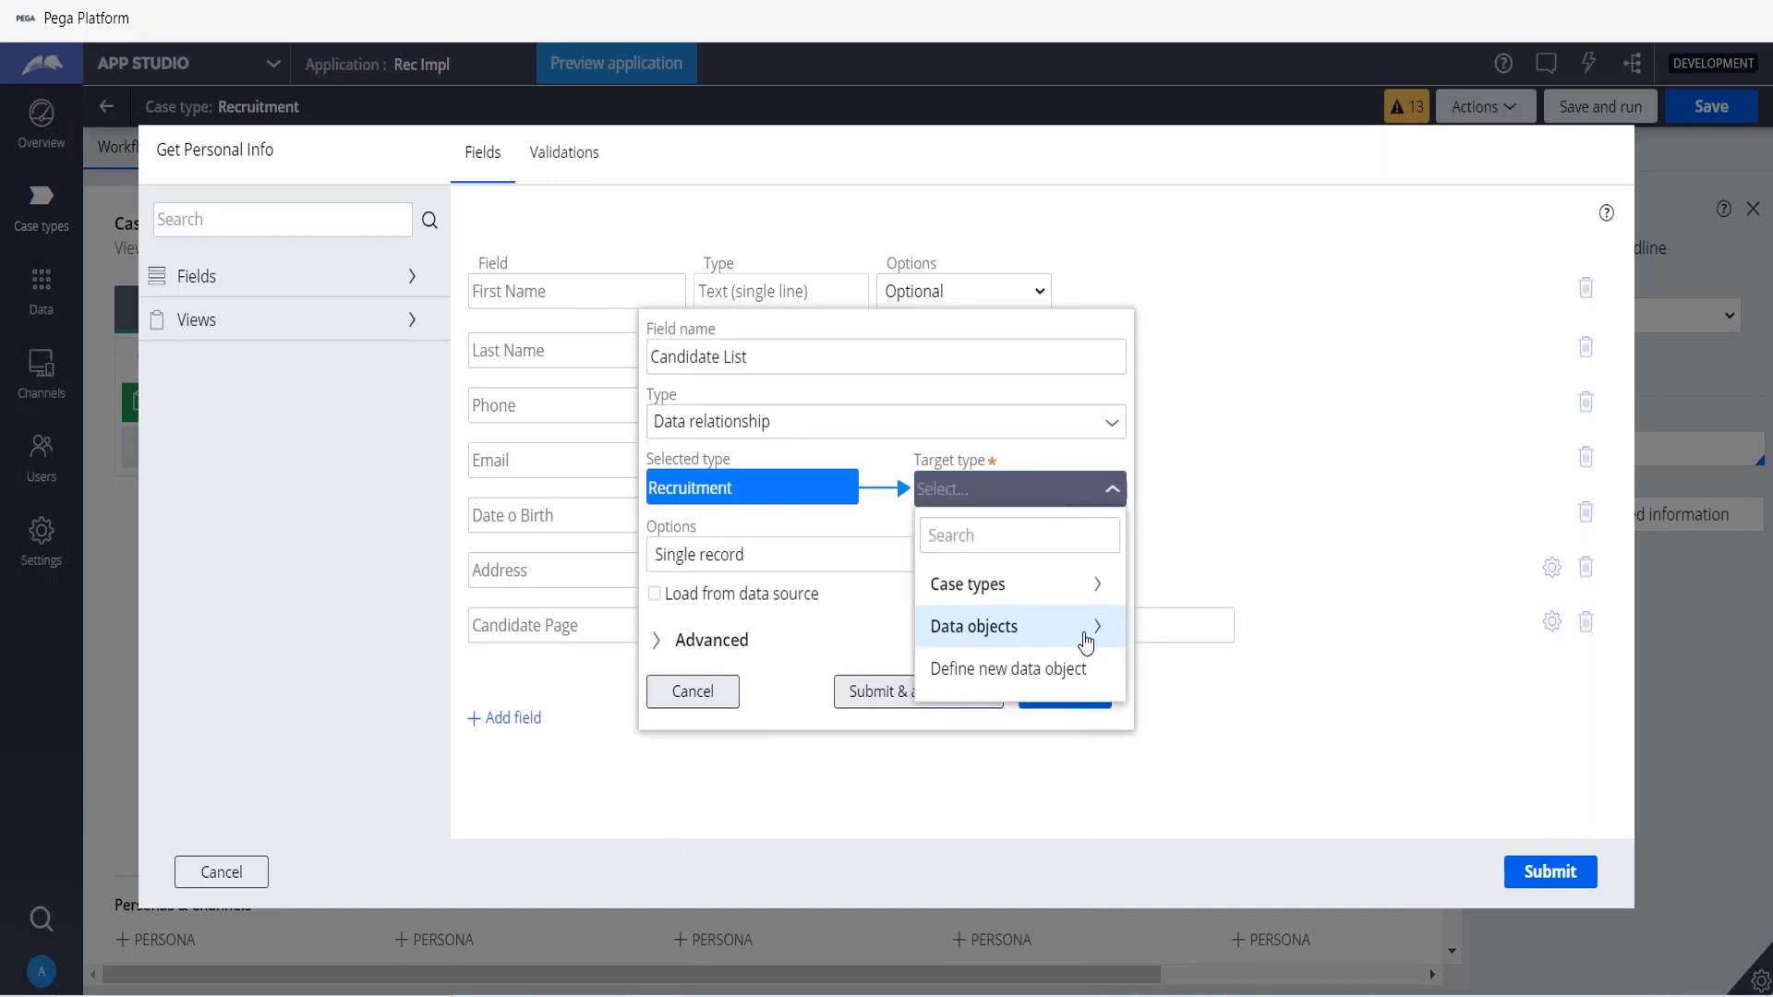
left_click(1086, 641)
left_click(989, 628)
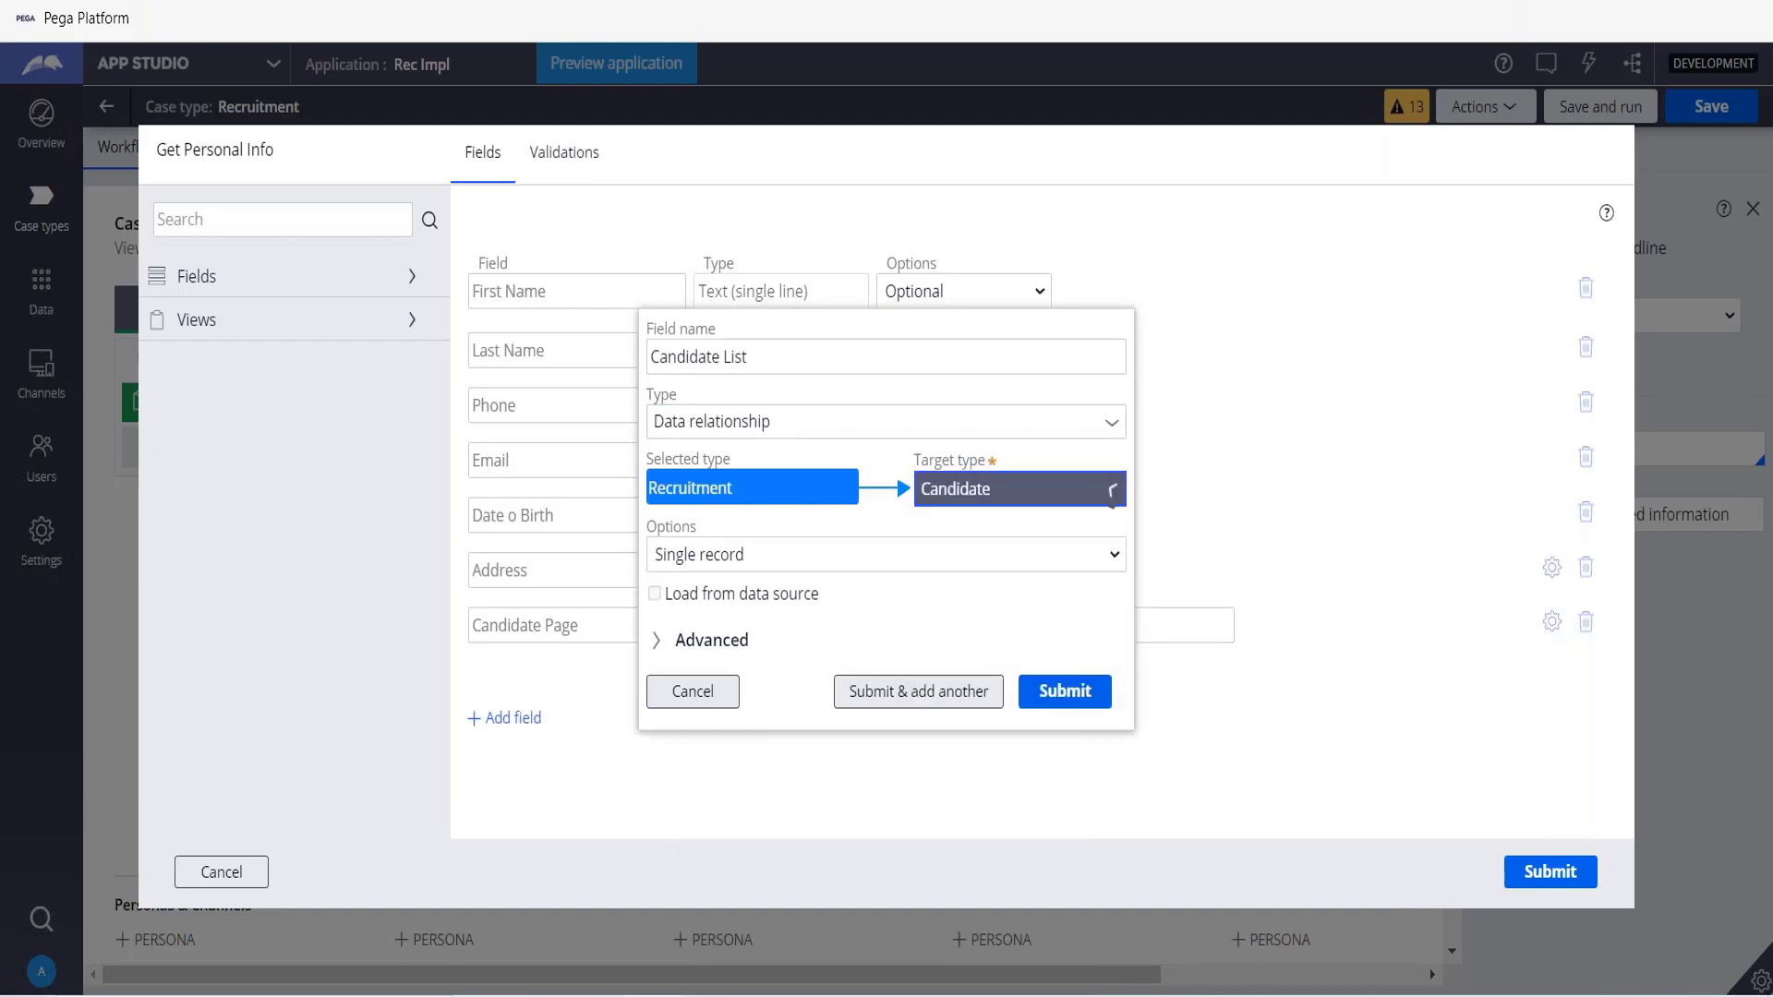
left_click(681, 555)
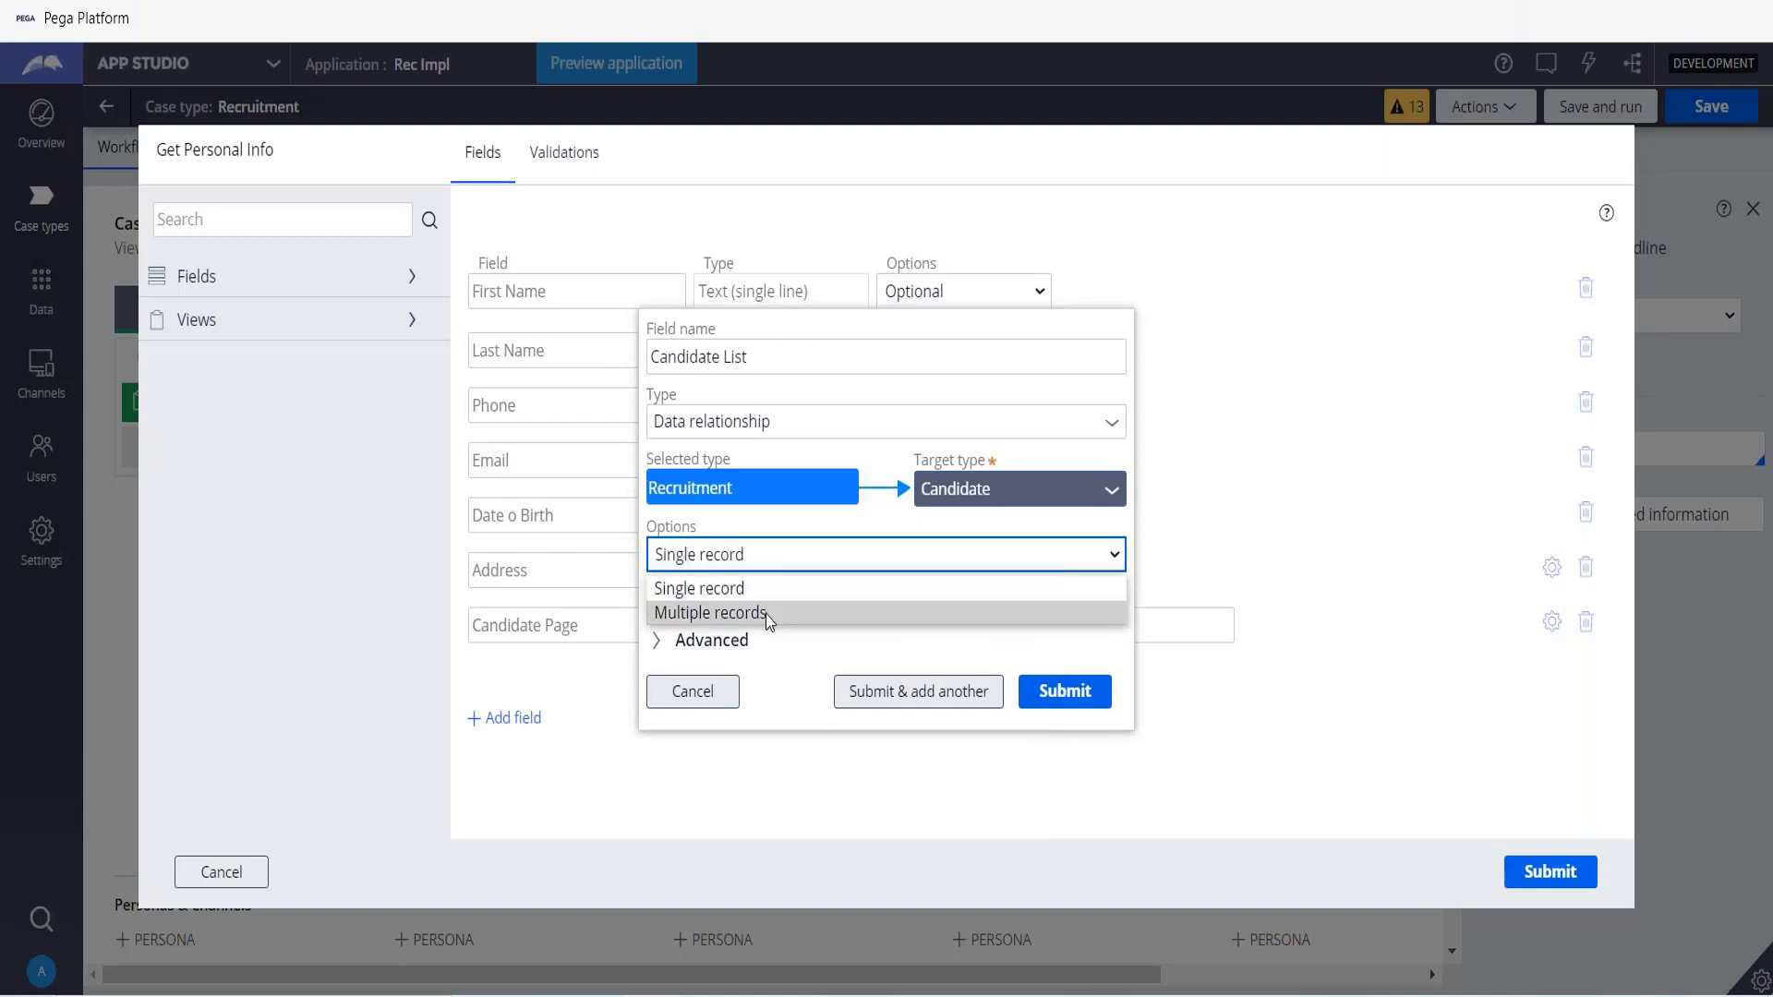
left_click(767, 615)
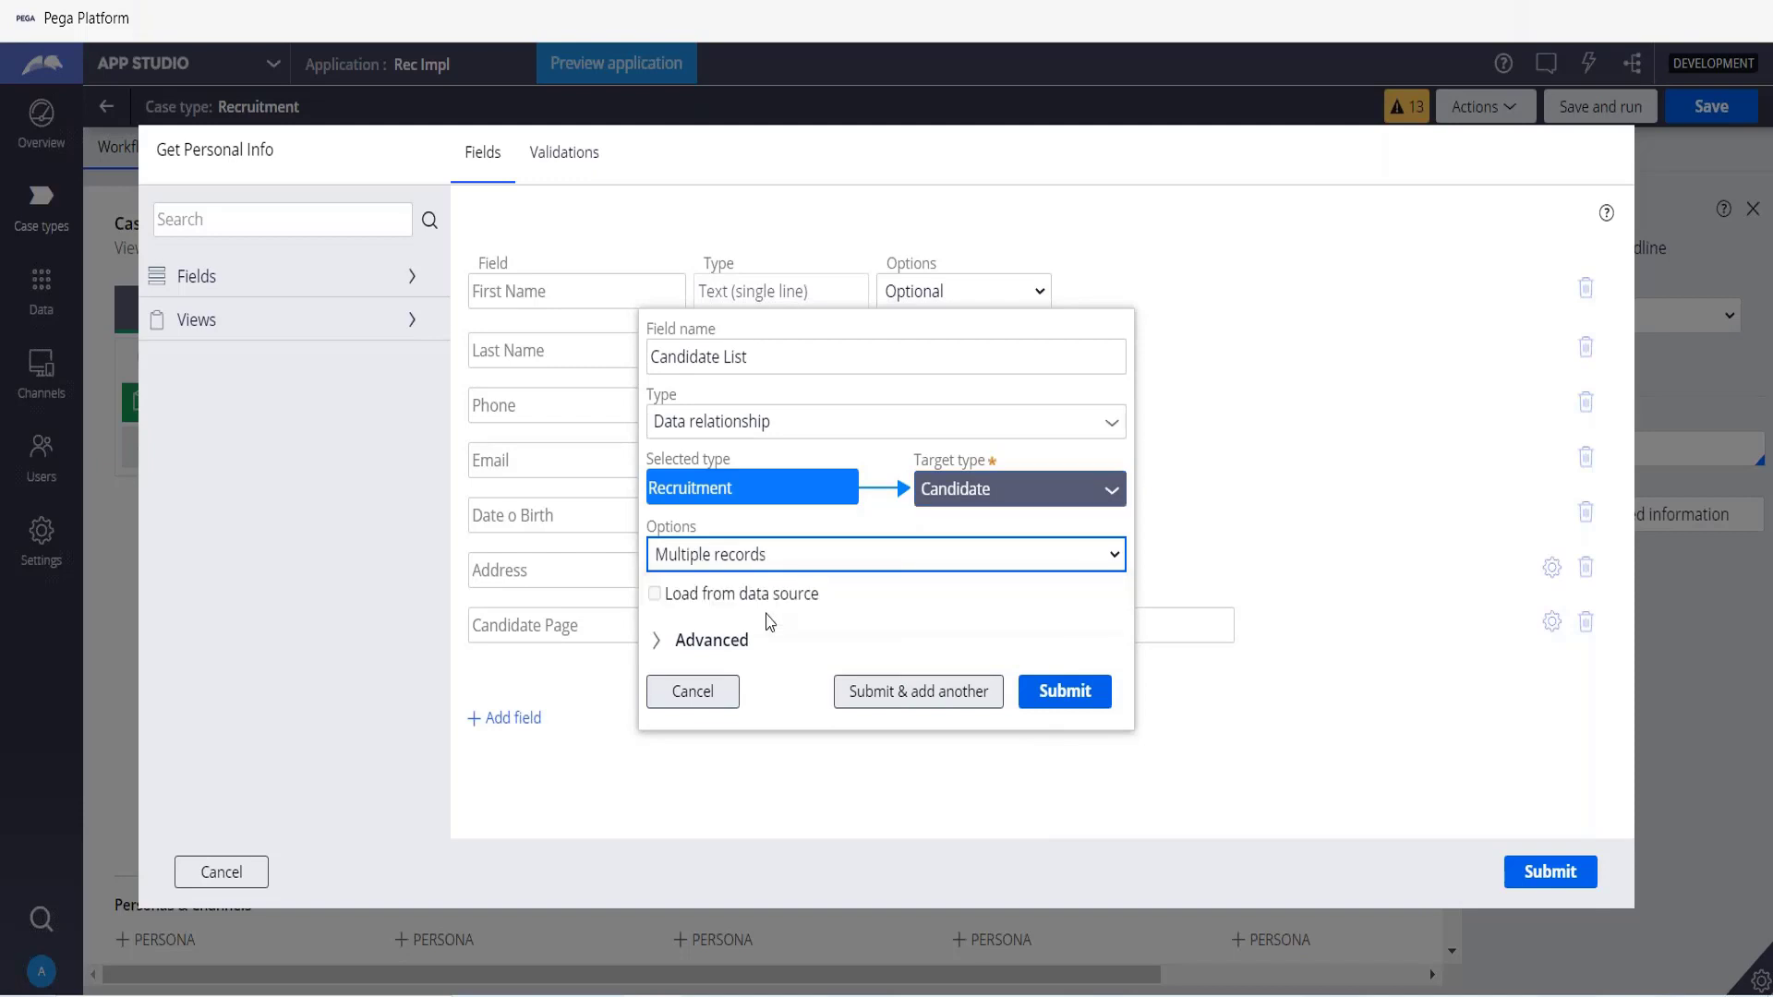
left_click(1060, 701)
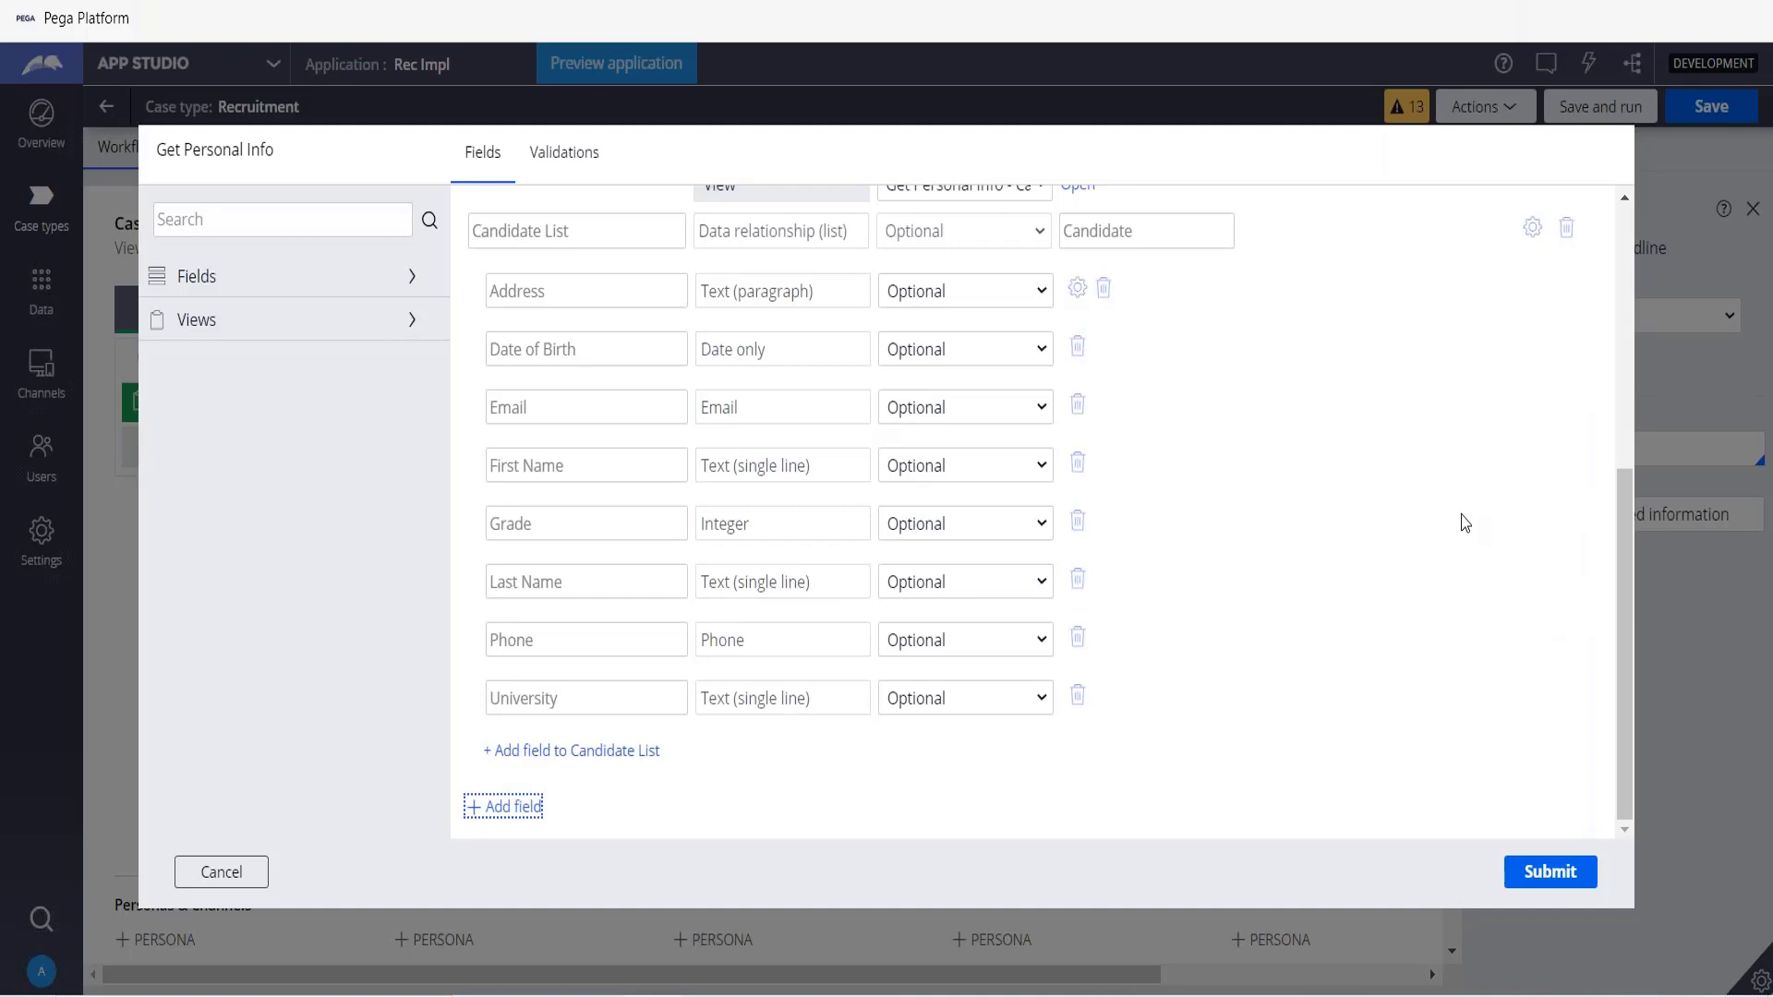
left_click(1557, 872)
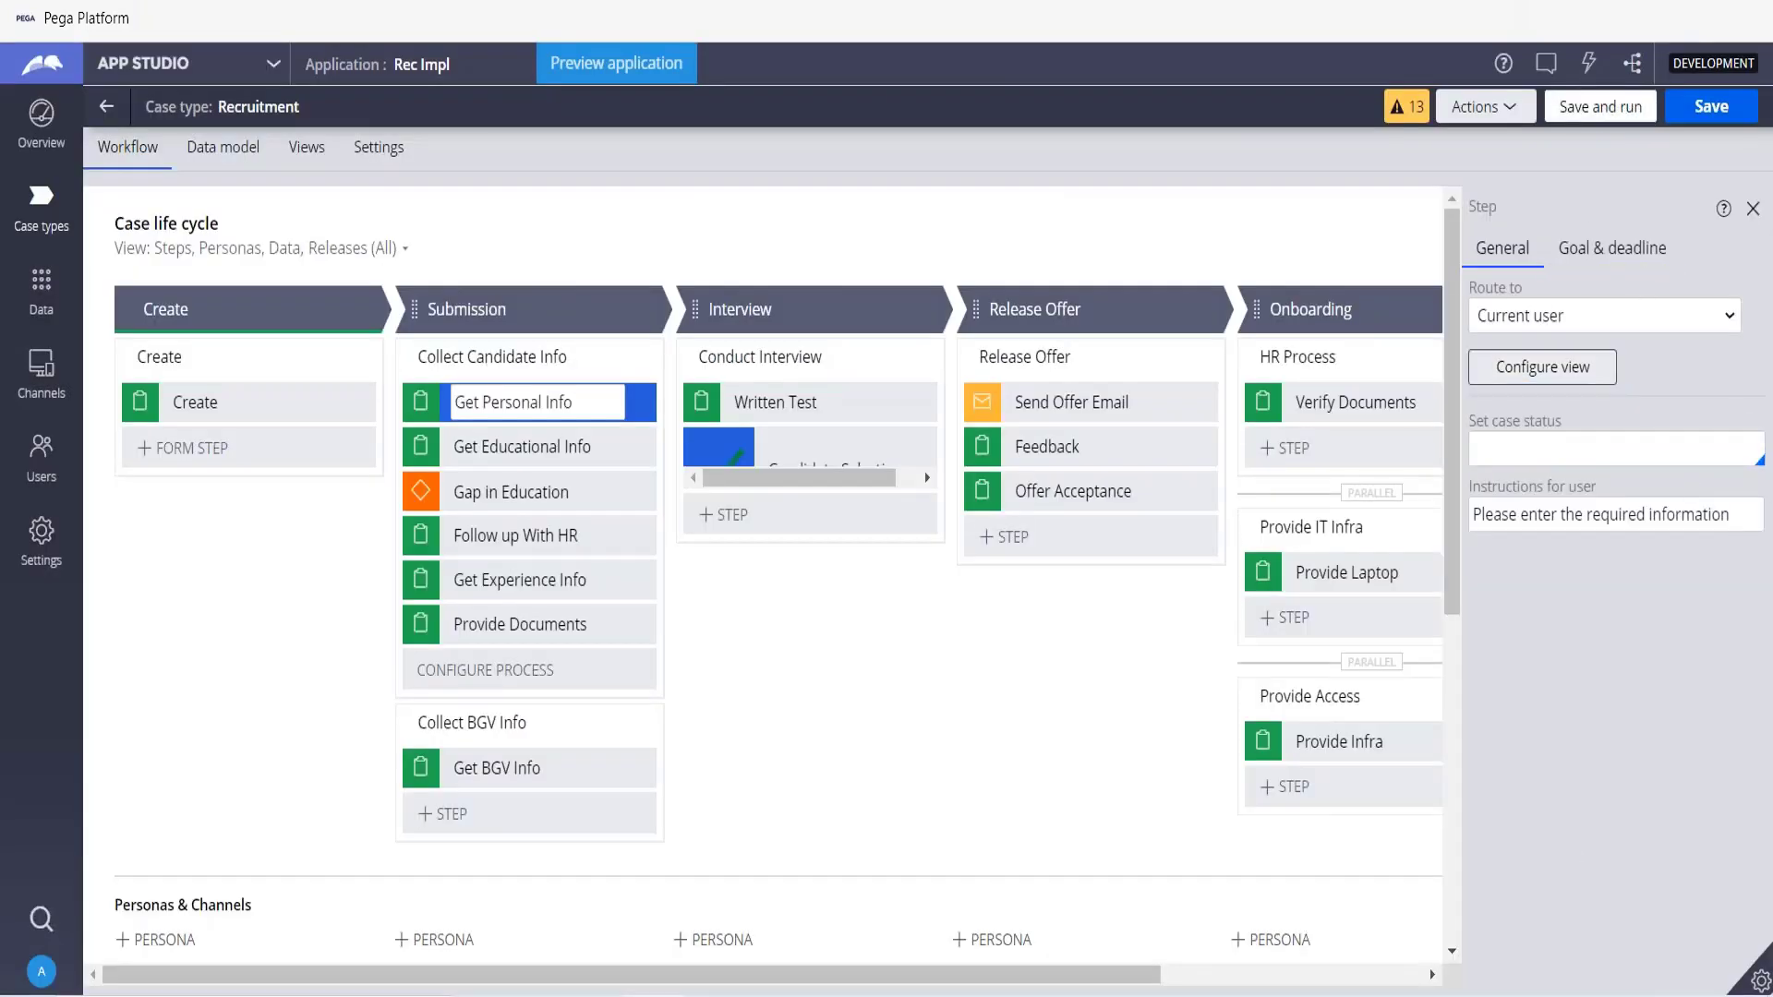
Save and run the Recruitment case, advance past Create, and scroll through the Get Personal Info form.
left_click(1600, 107)
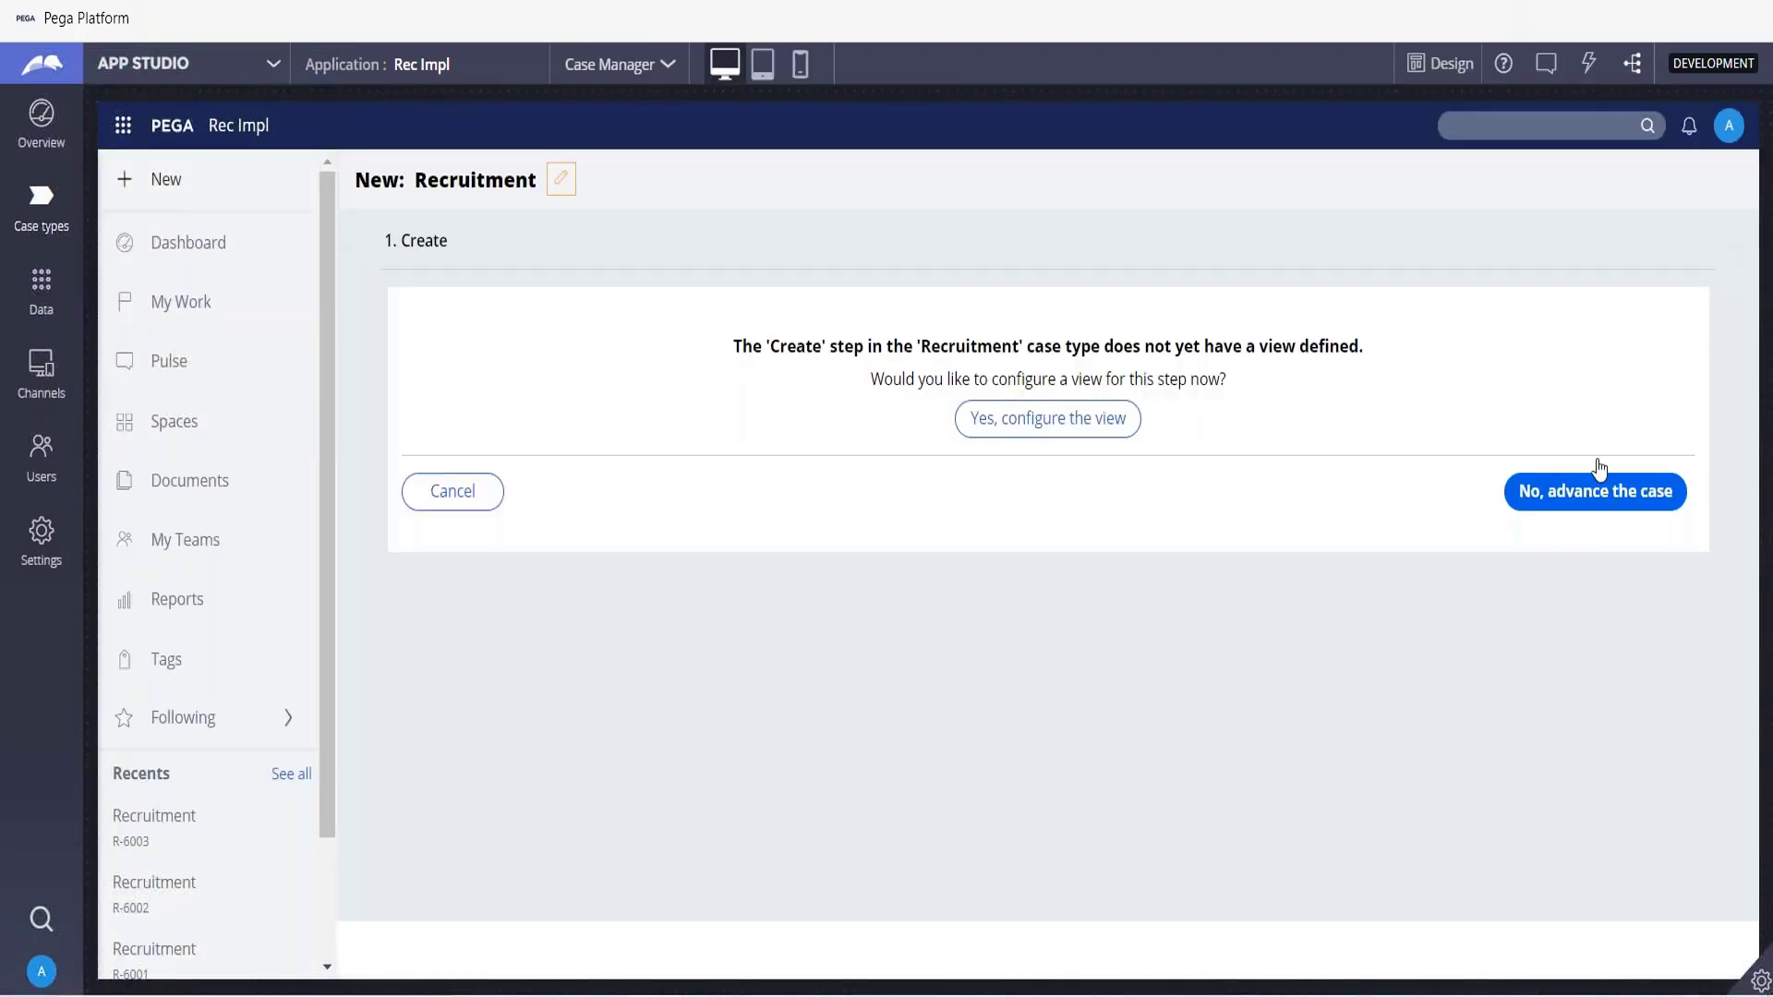
left_click(1585, 498)
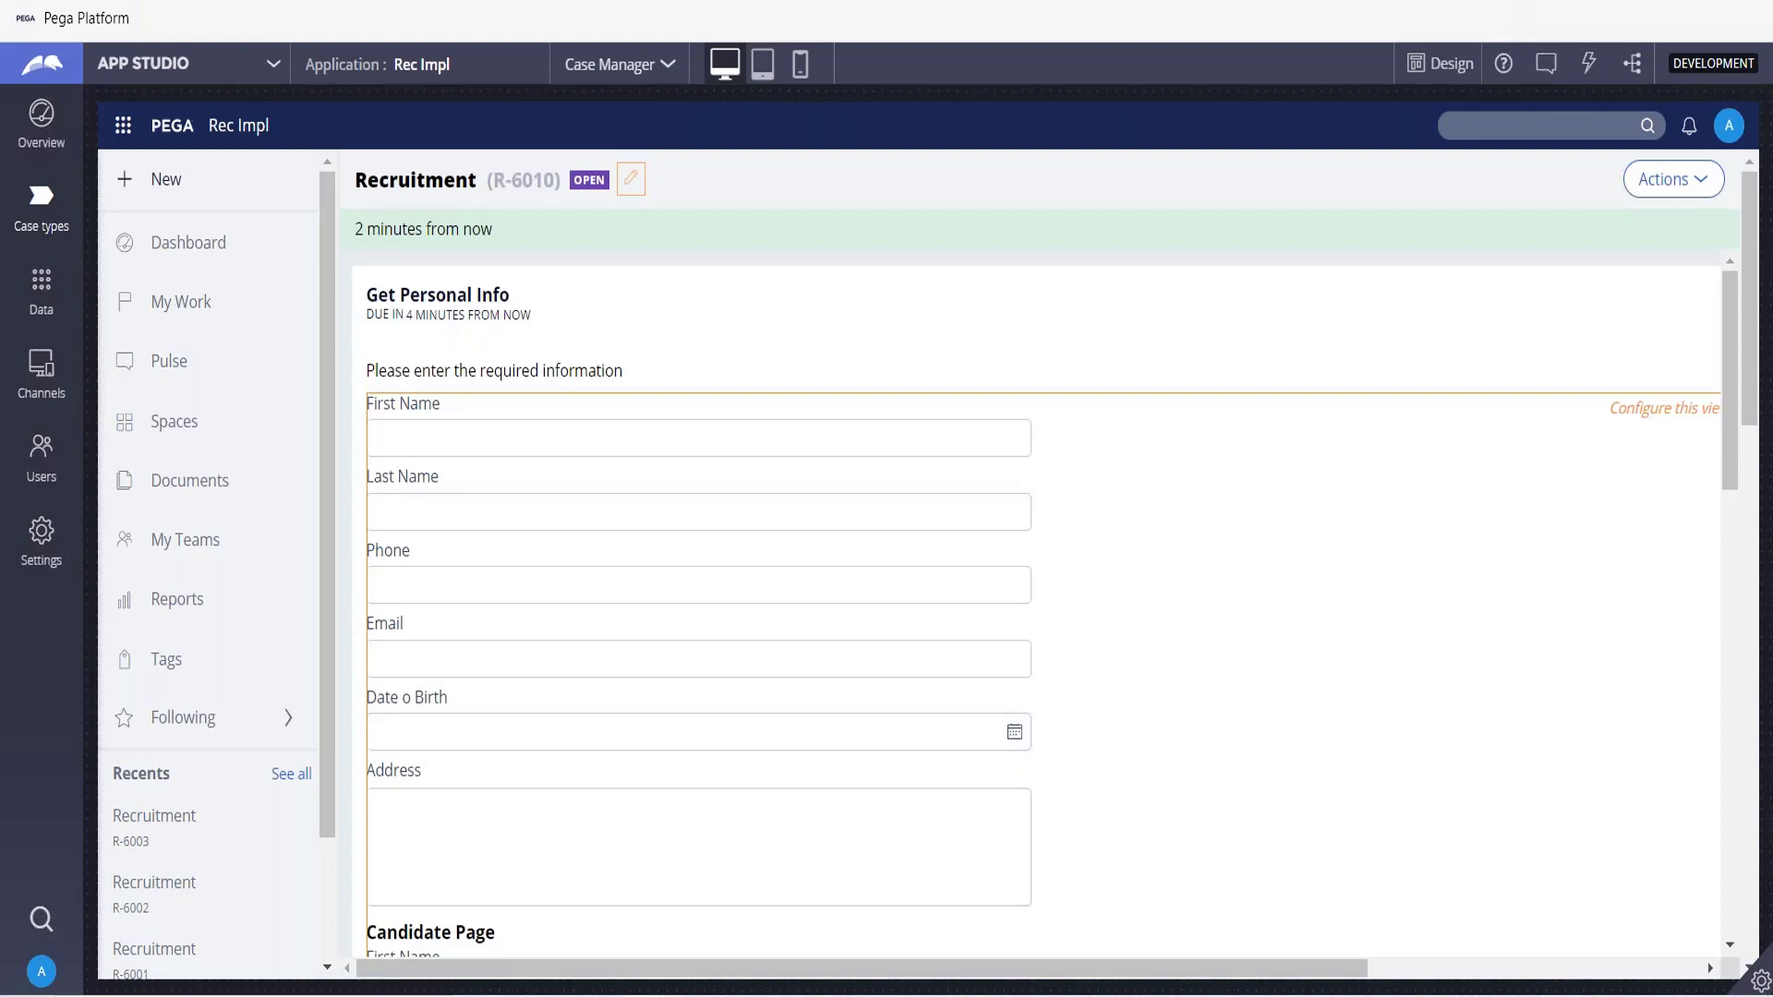
left_click(465, 571)
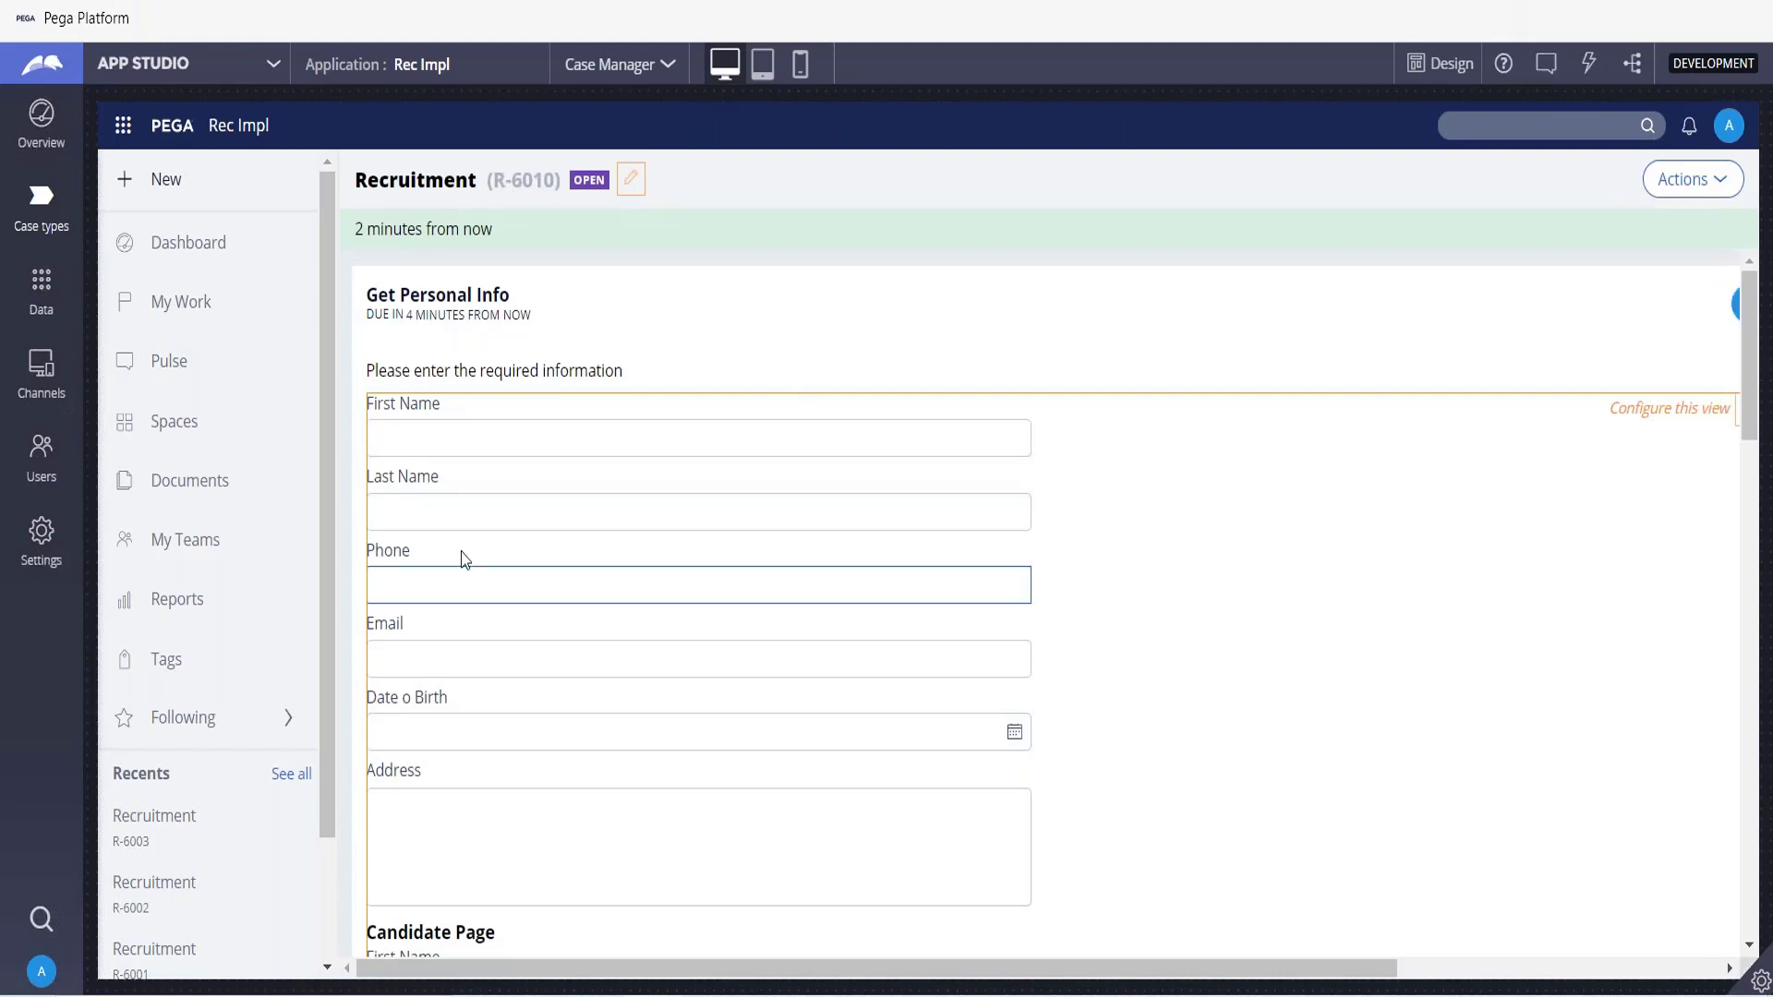
scroll(483, 585, "down", 1)
scroll(483, 589, "down", 5)
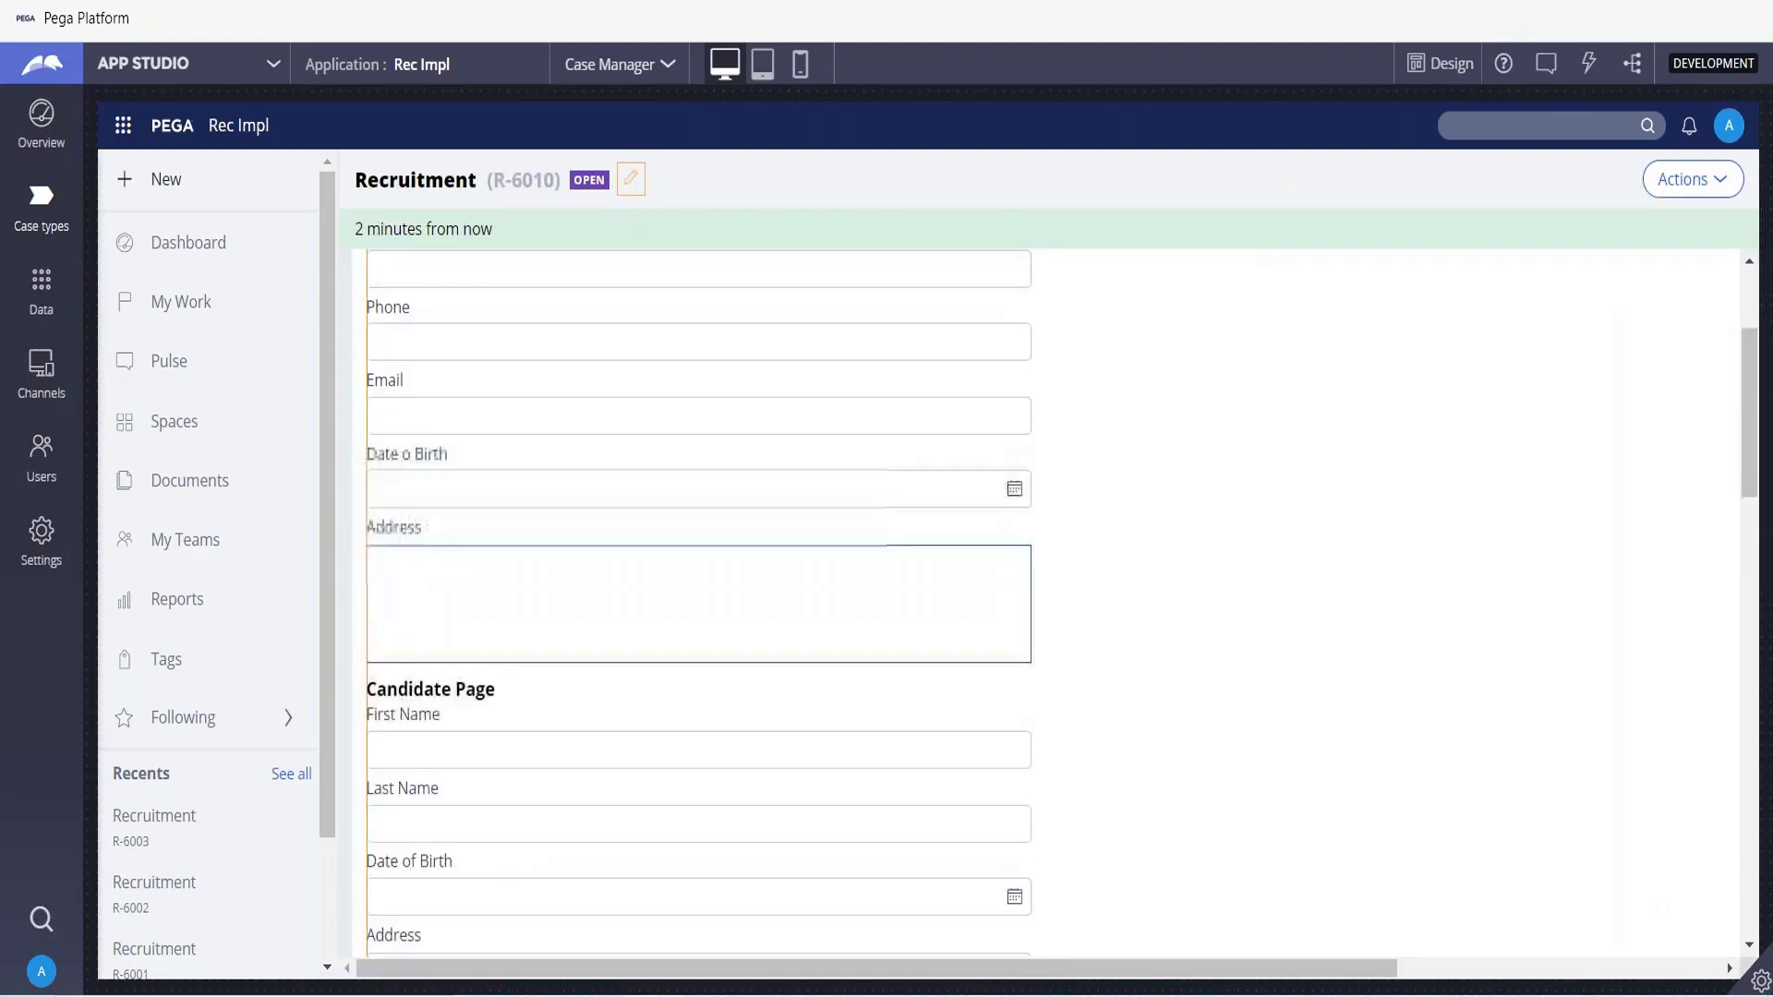
scroll(594, 614, "down", 7)
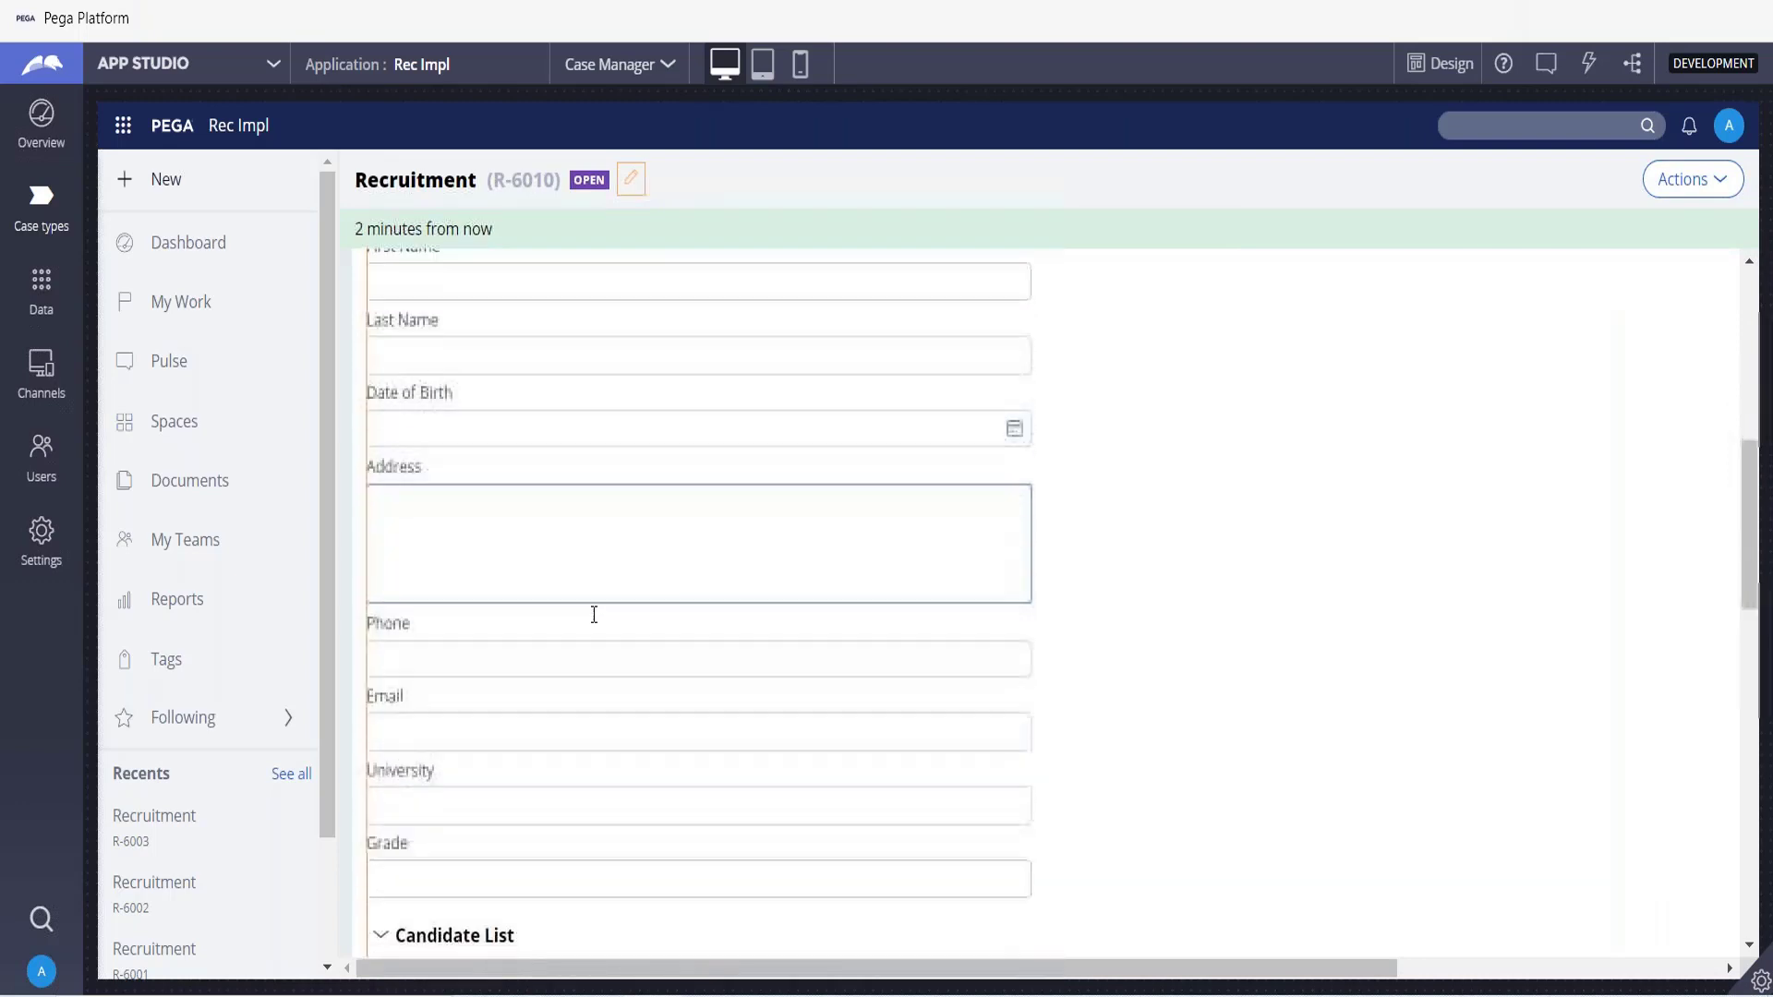
scroll(402, 511, "down", 4)
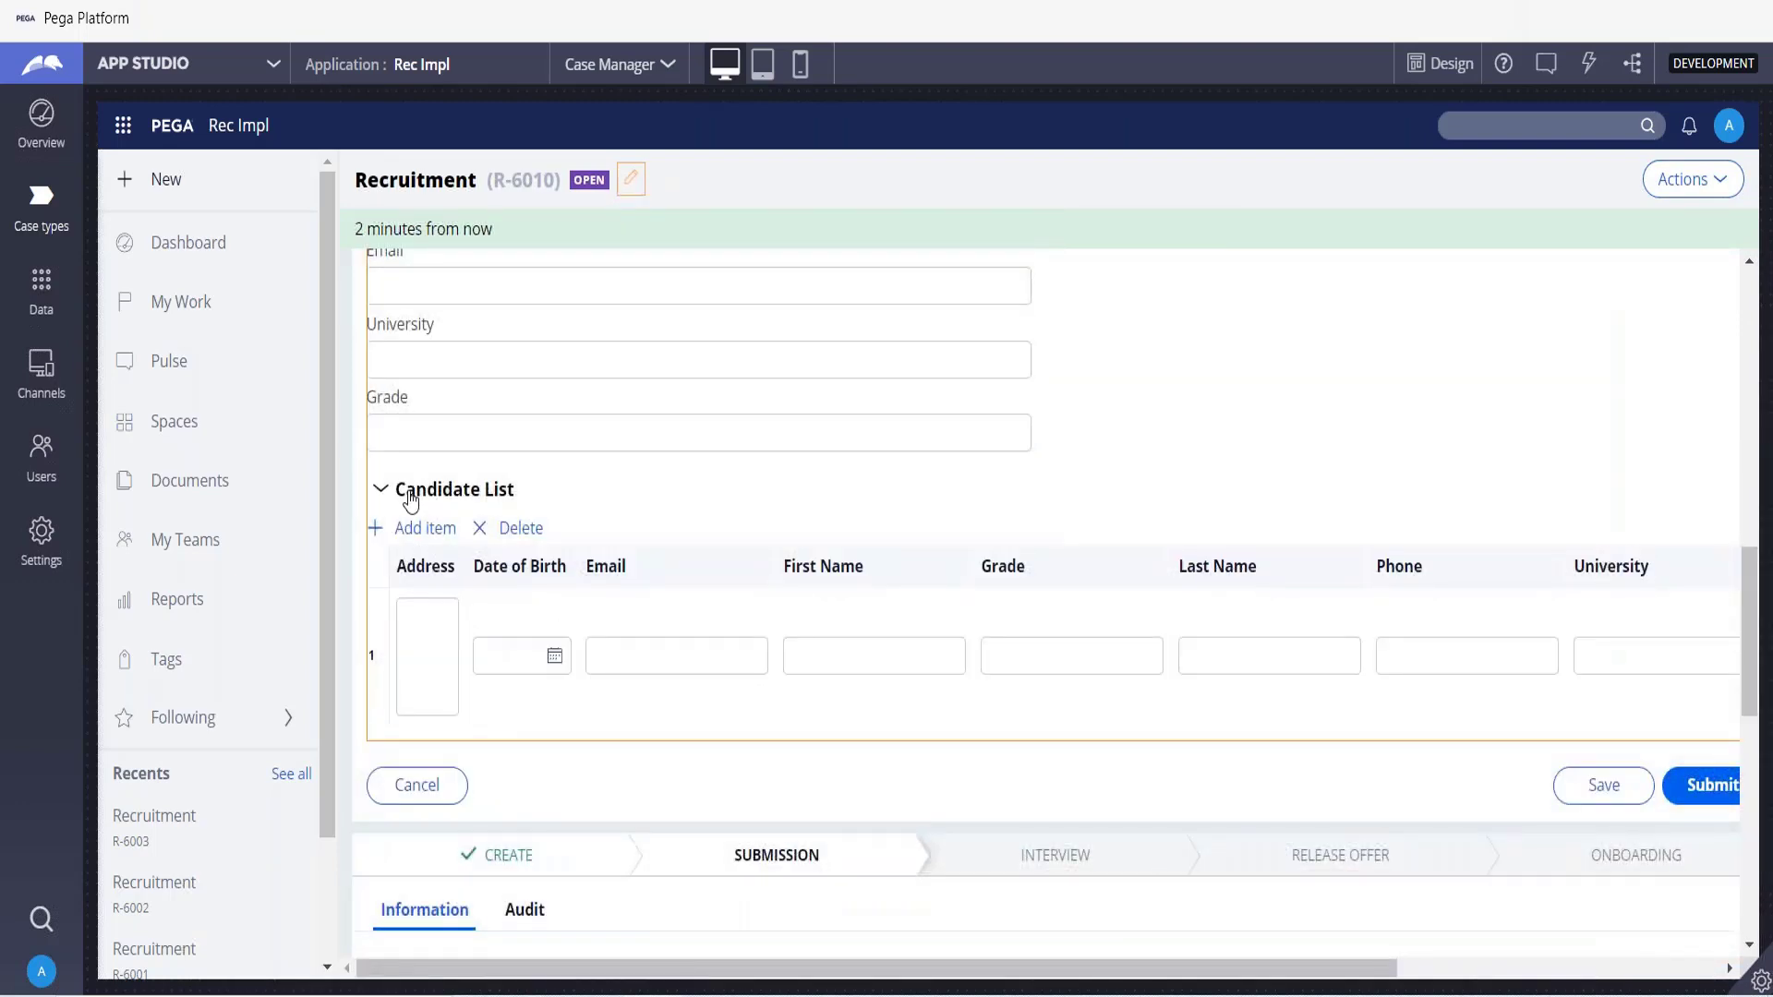
Collapse and re-expand the Candidate List section to inspect its table of columns.
left_click_drag(399, 506, 531, 500)
left_click(379, 488)
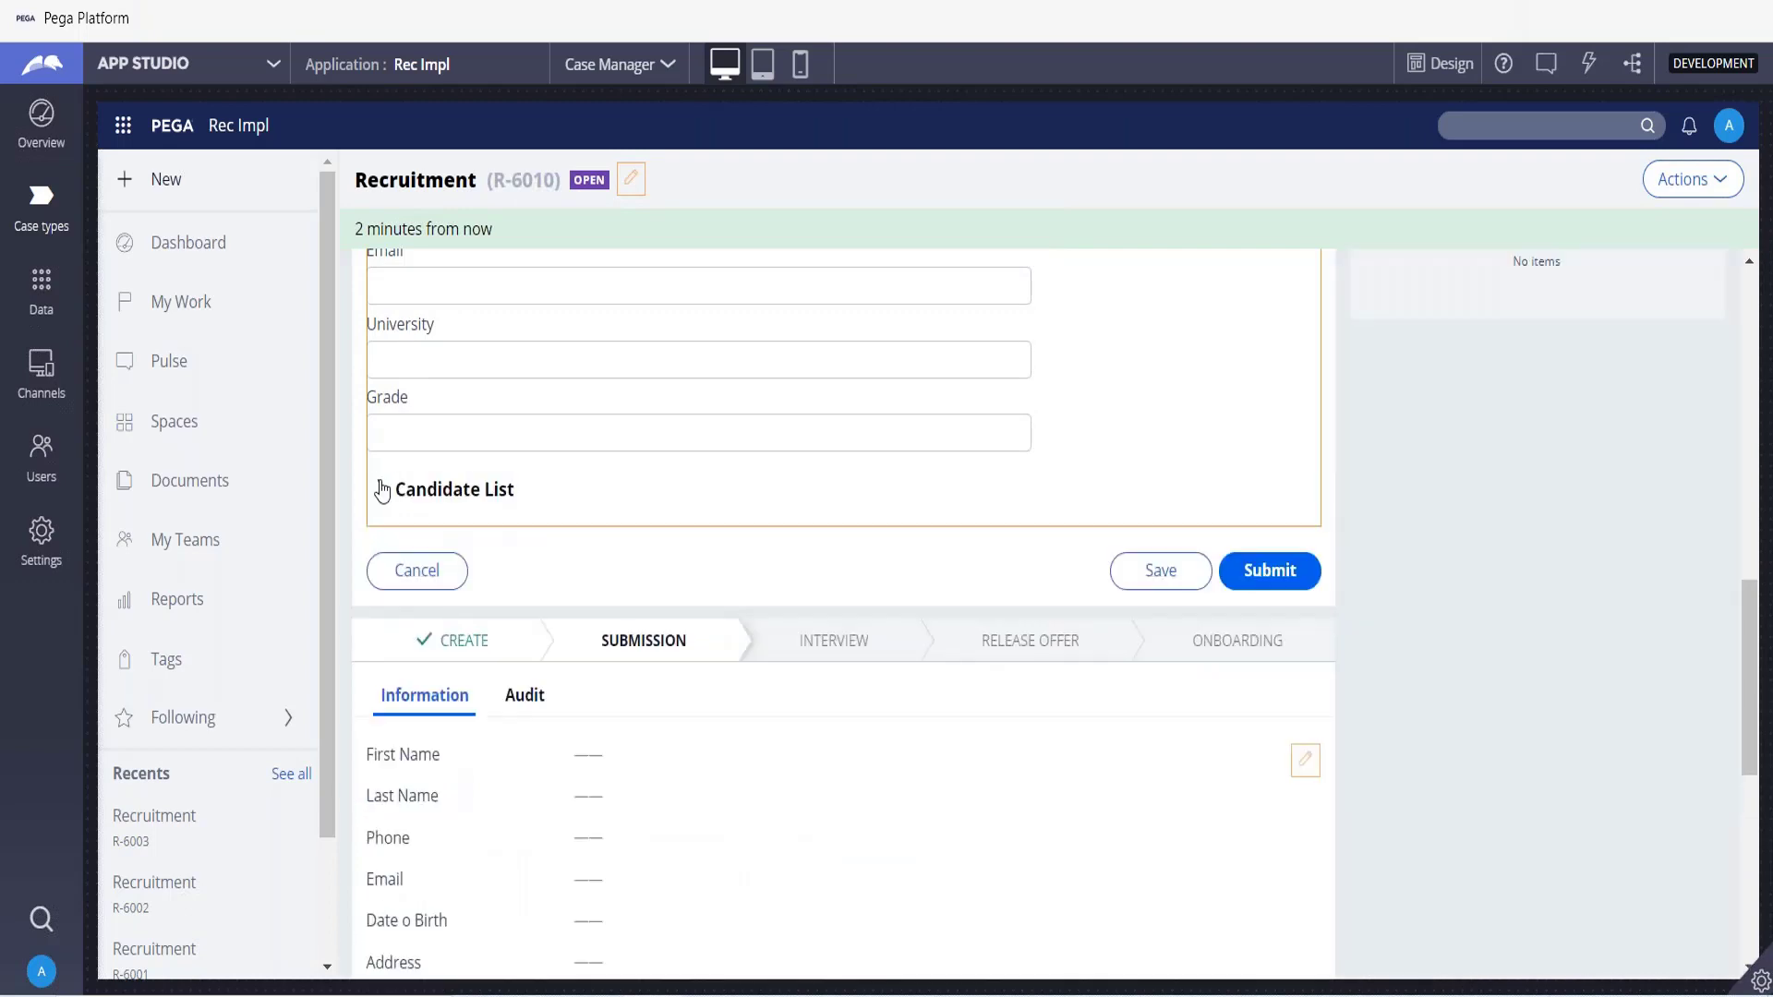
left_click(432, 705)
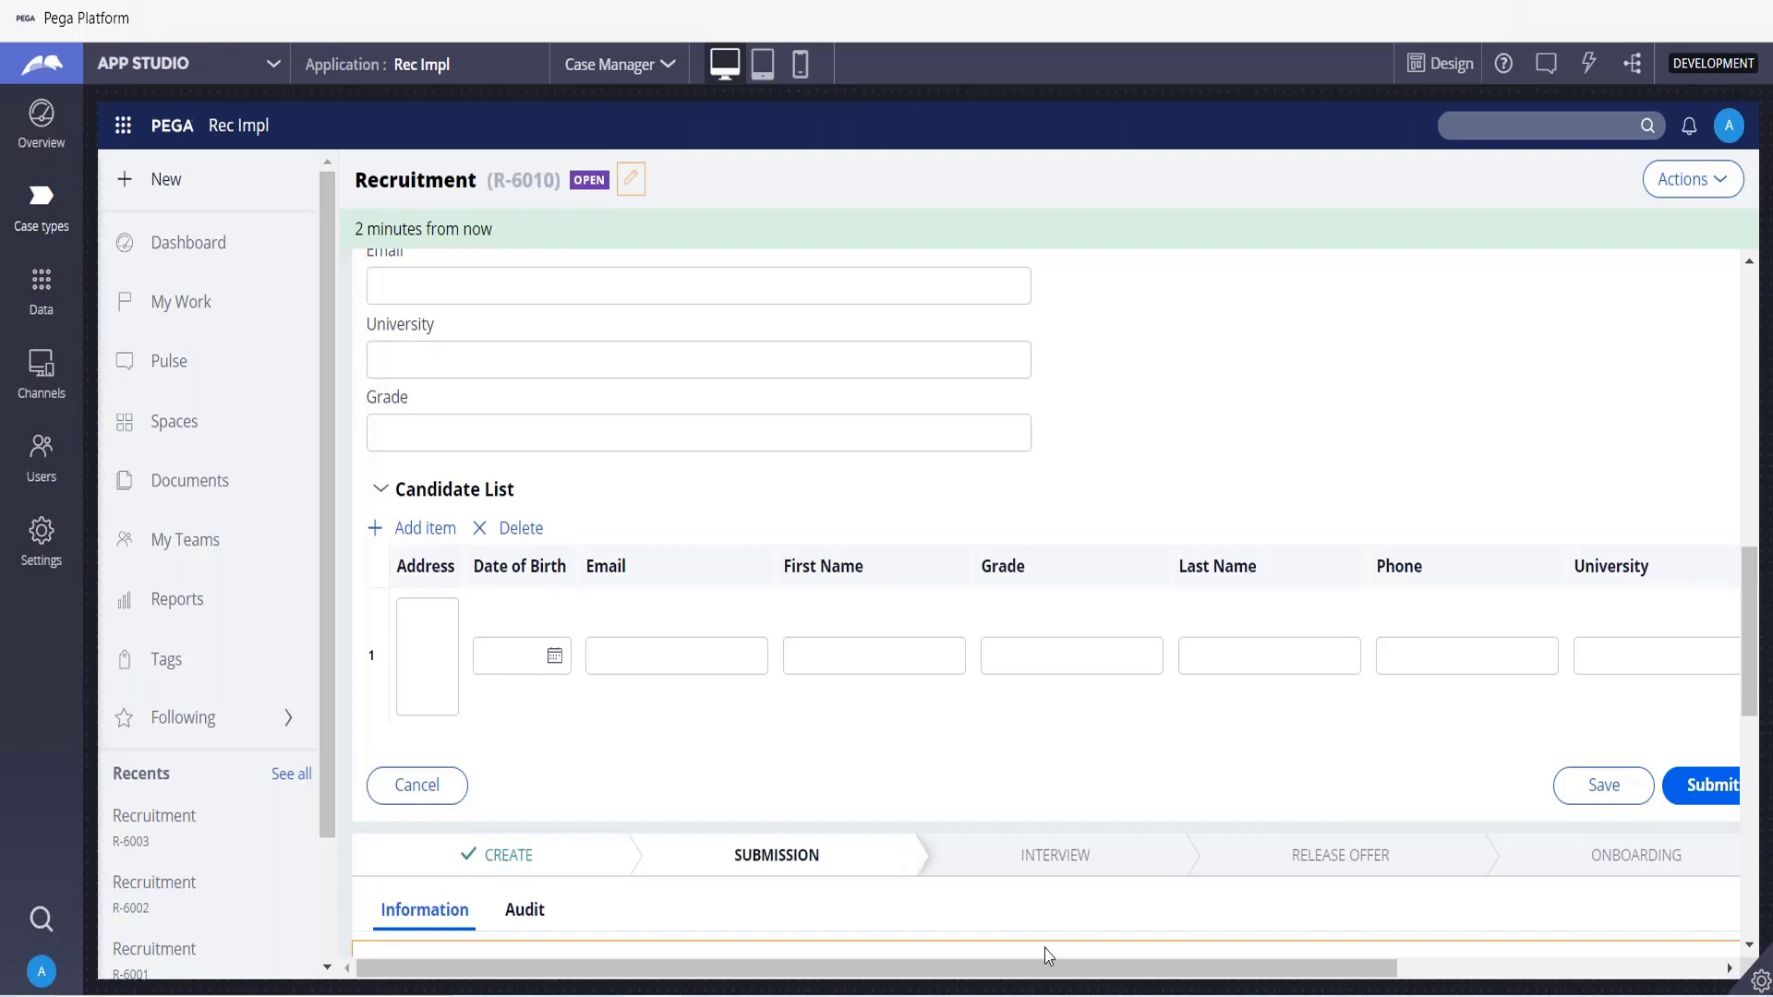
left_click_drag(1053, 969, 705, 962)
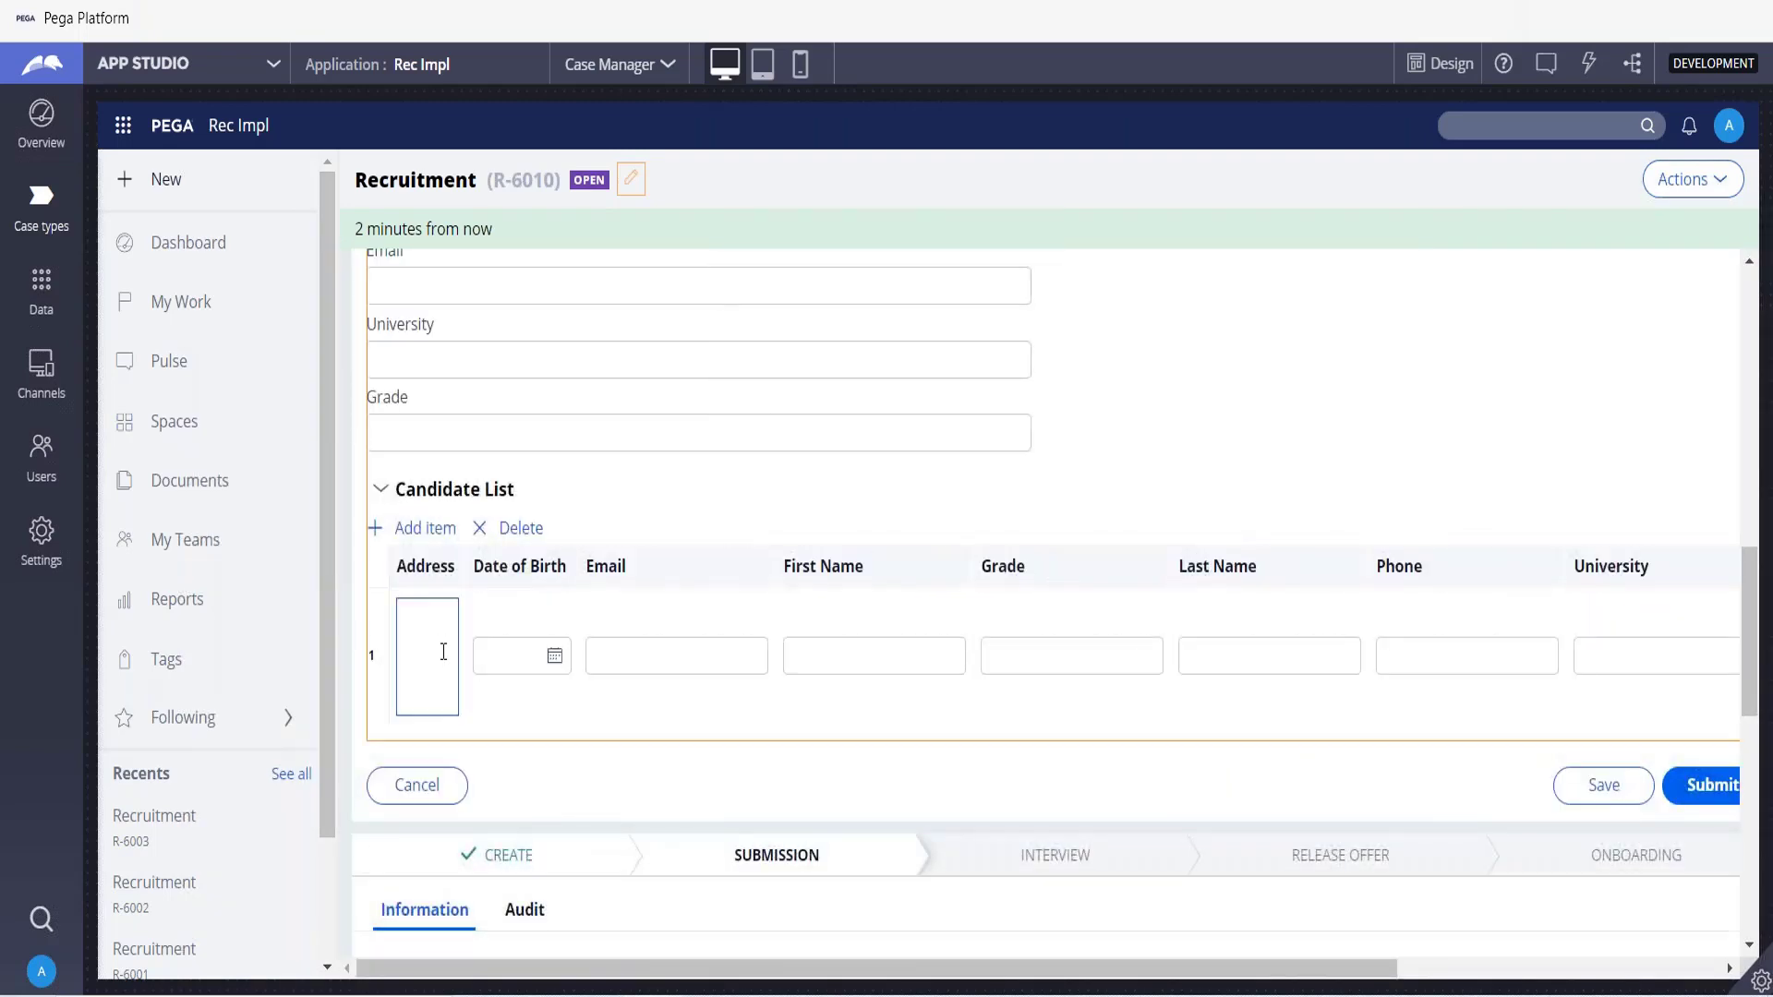
Pick 7/1/2021 as the Date of Birth in the first Candidate List row and move to its Email cell.
left_click(555, 657)
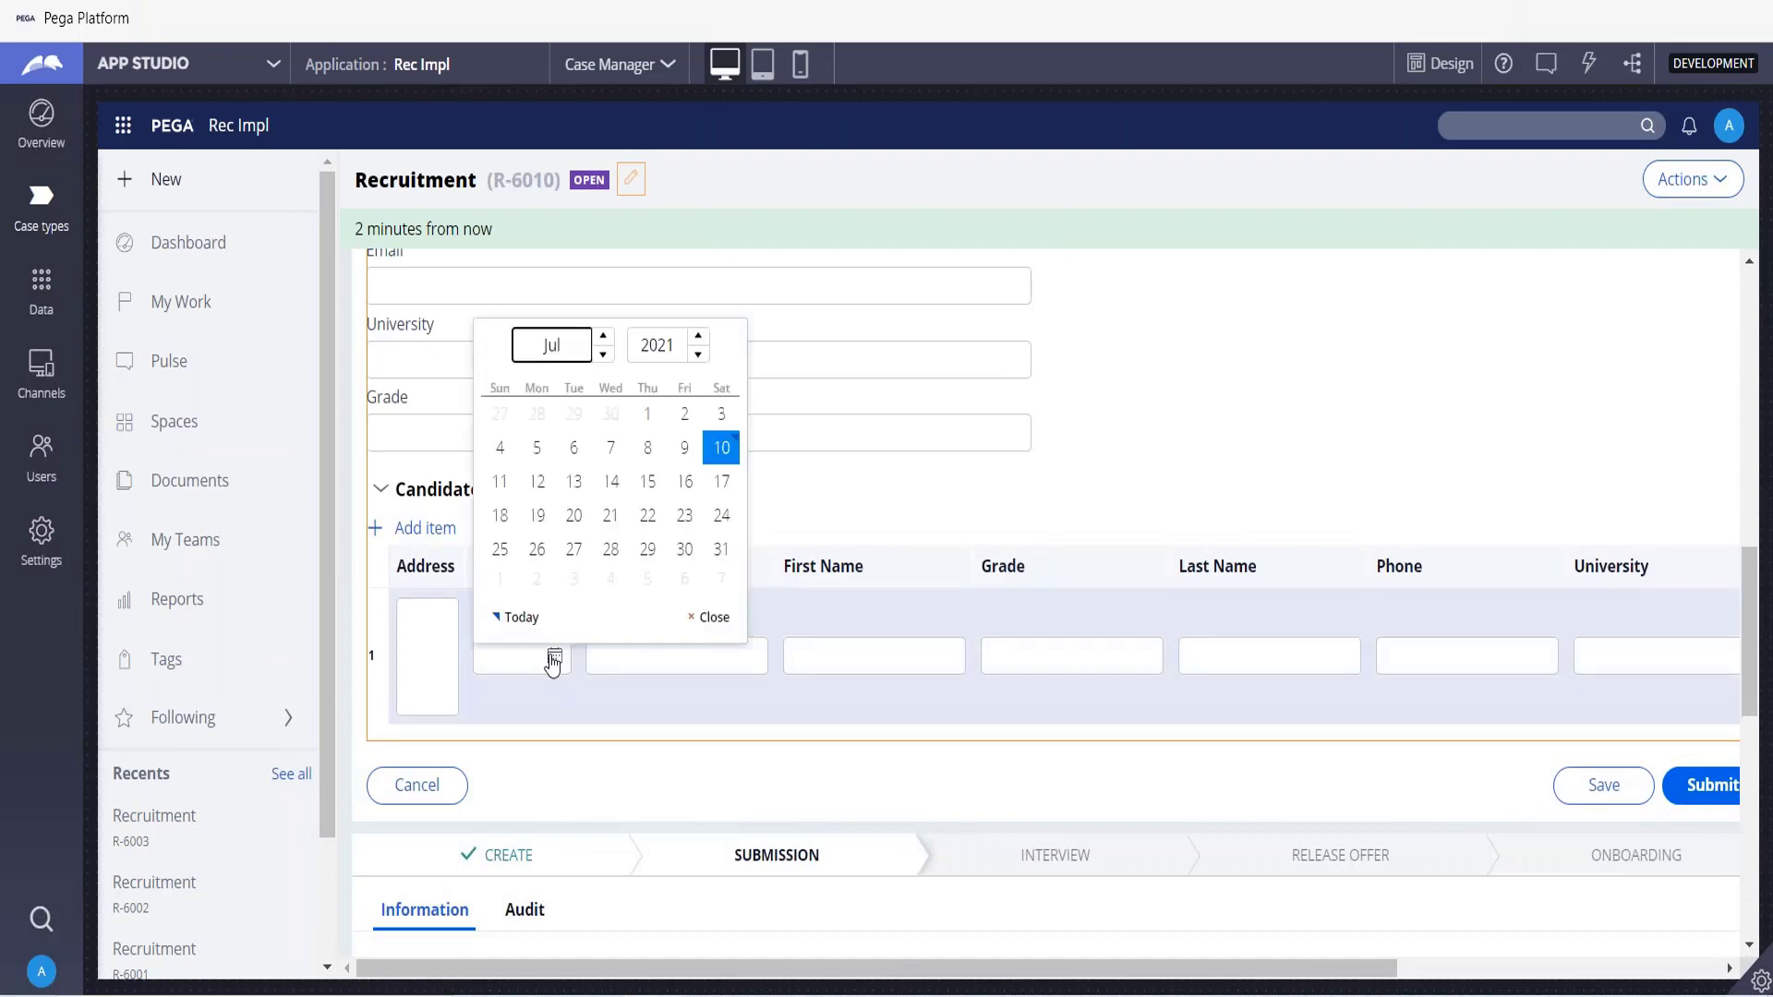
left_click(655, 423)
left_click(674, 658)
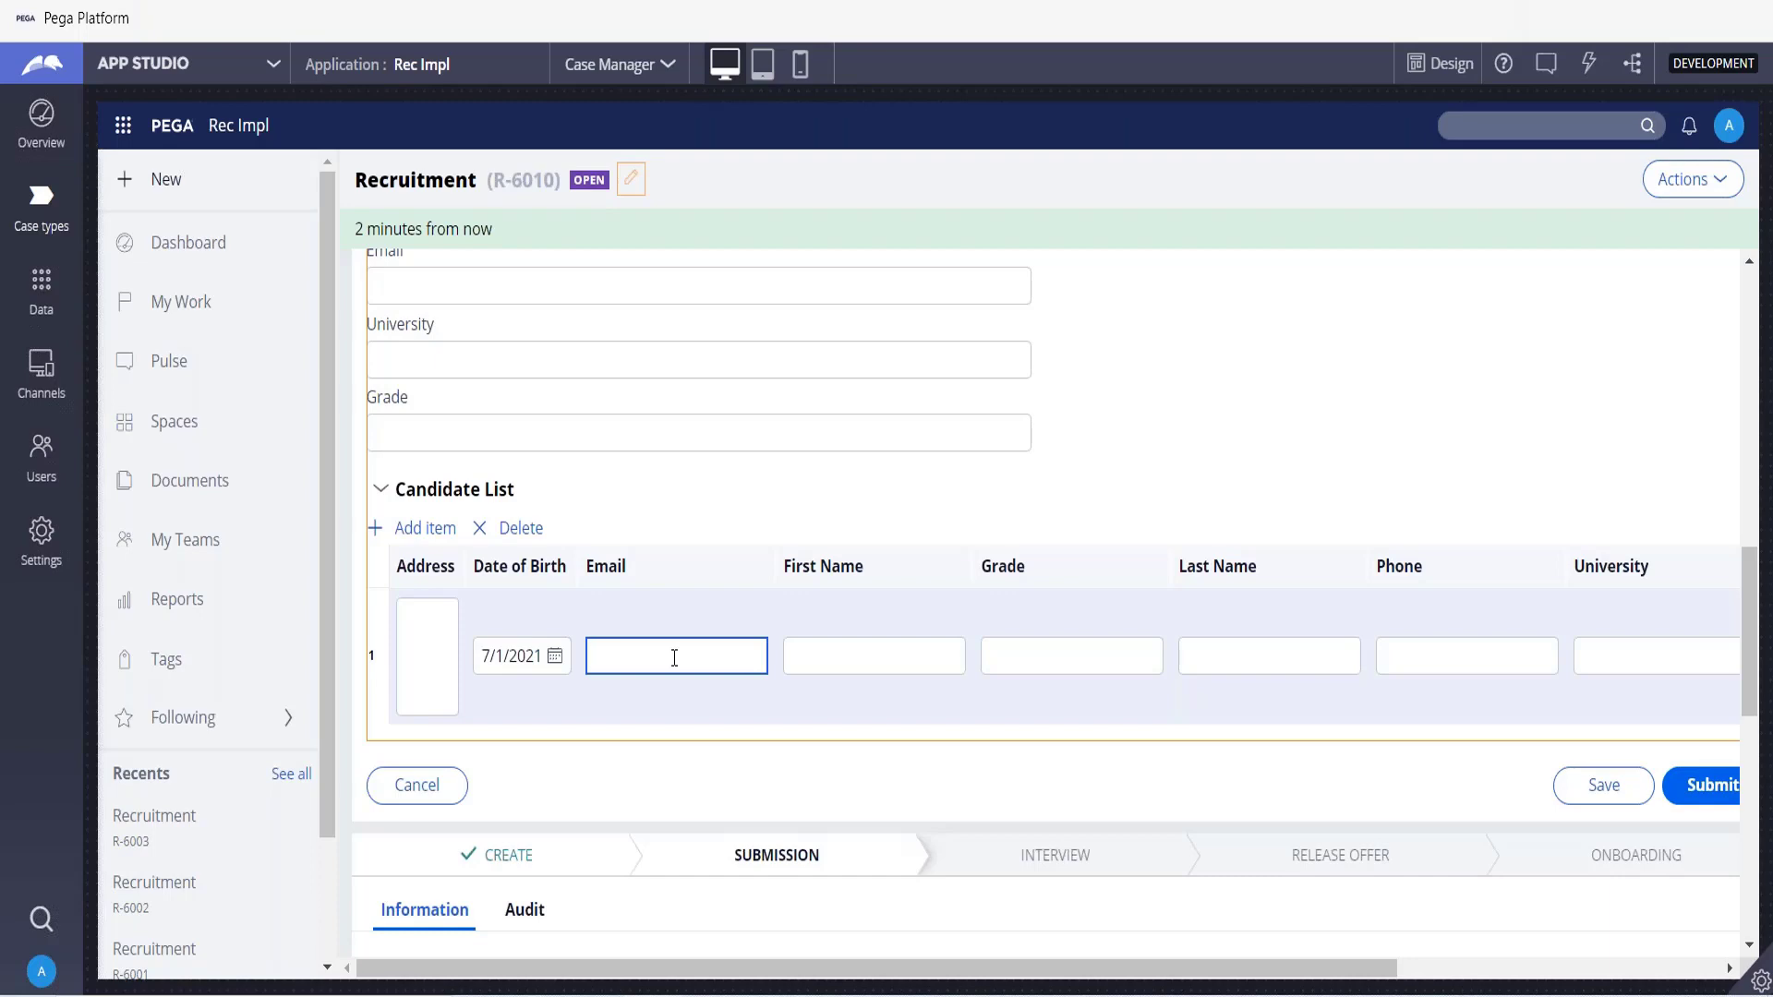
Scroll through the form to compare the Candidate Page fields with the Candidate List table.
scroll(674, 658, "up", 6)
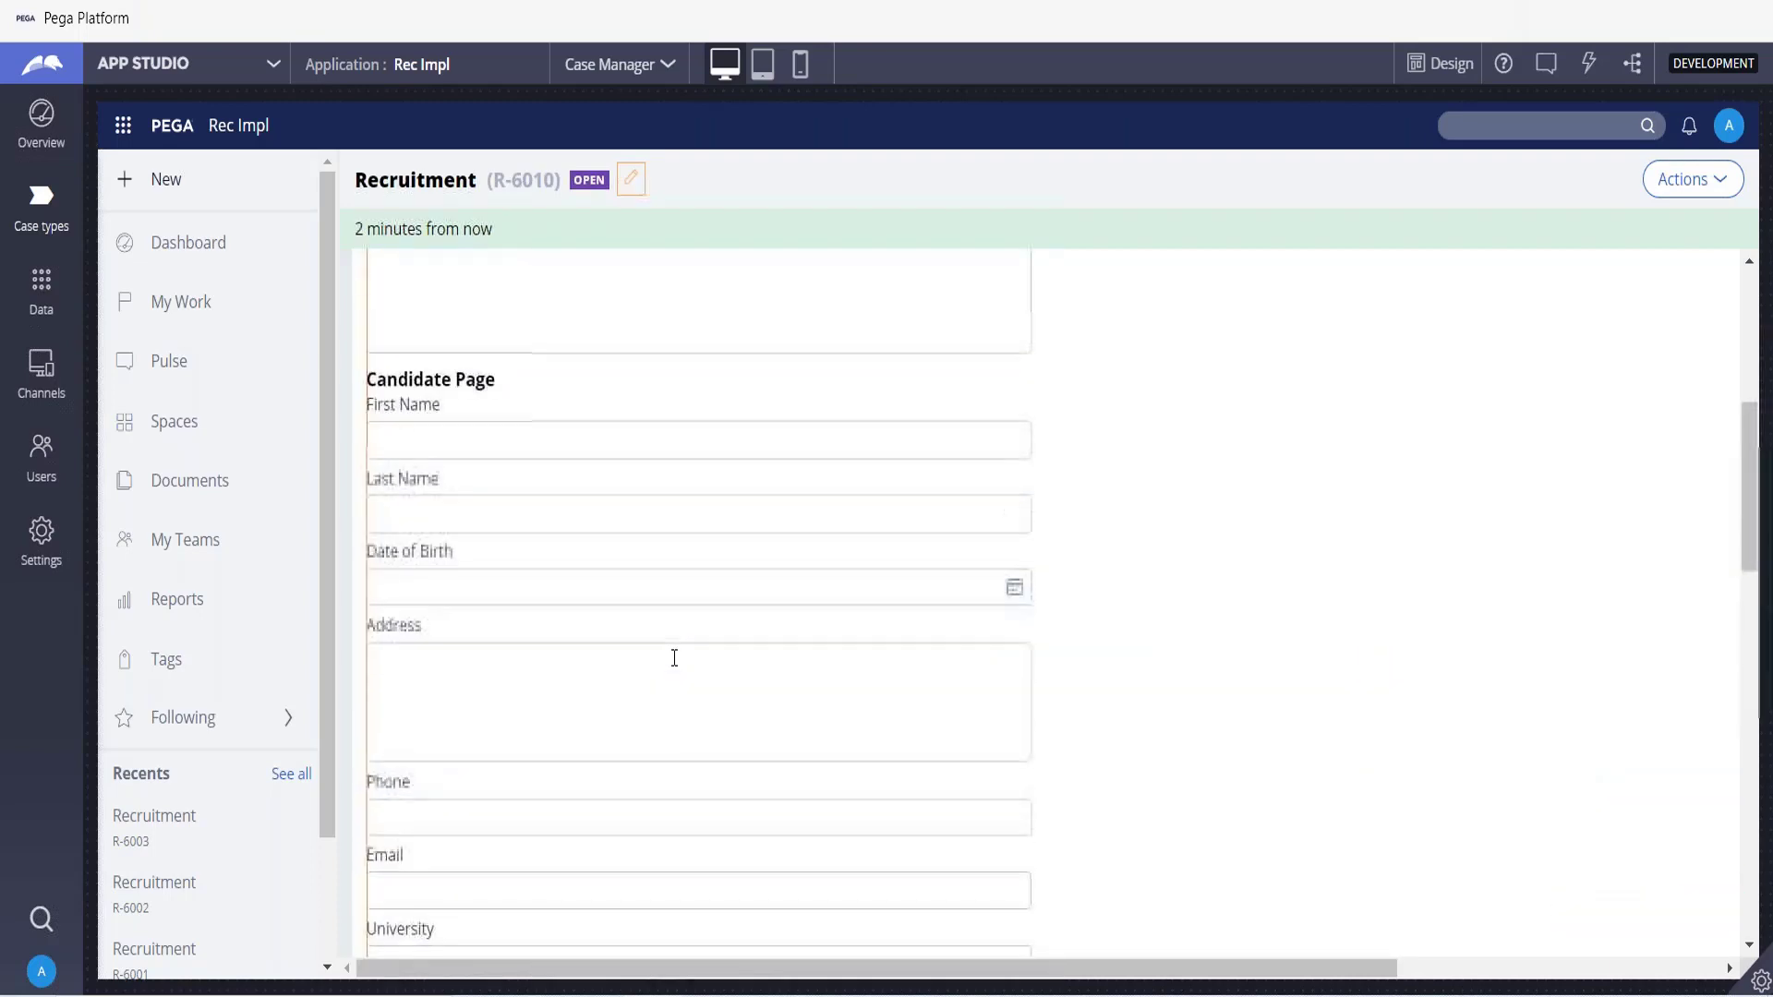
scroll(674, 658, "down", 9)
scroll(674, 657, "up", 3)
scroll(674, 657, "up", 1)
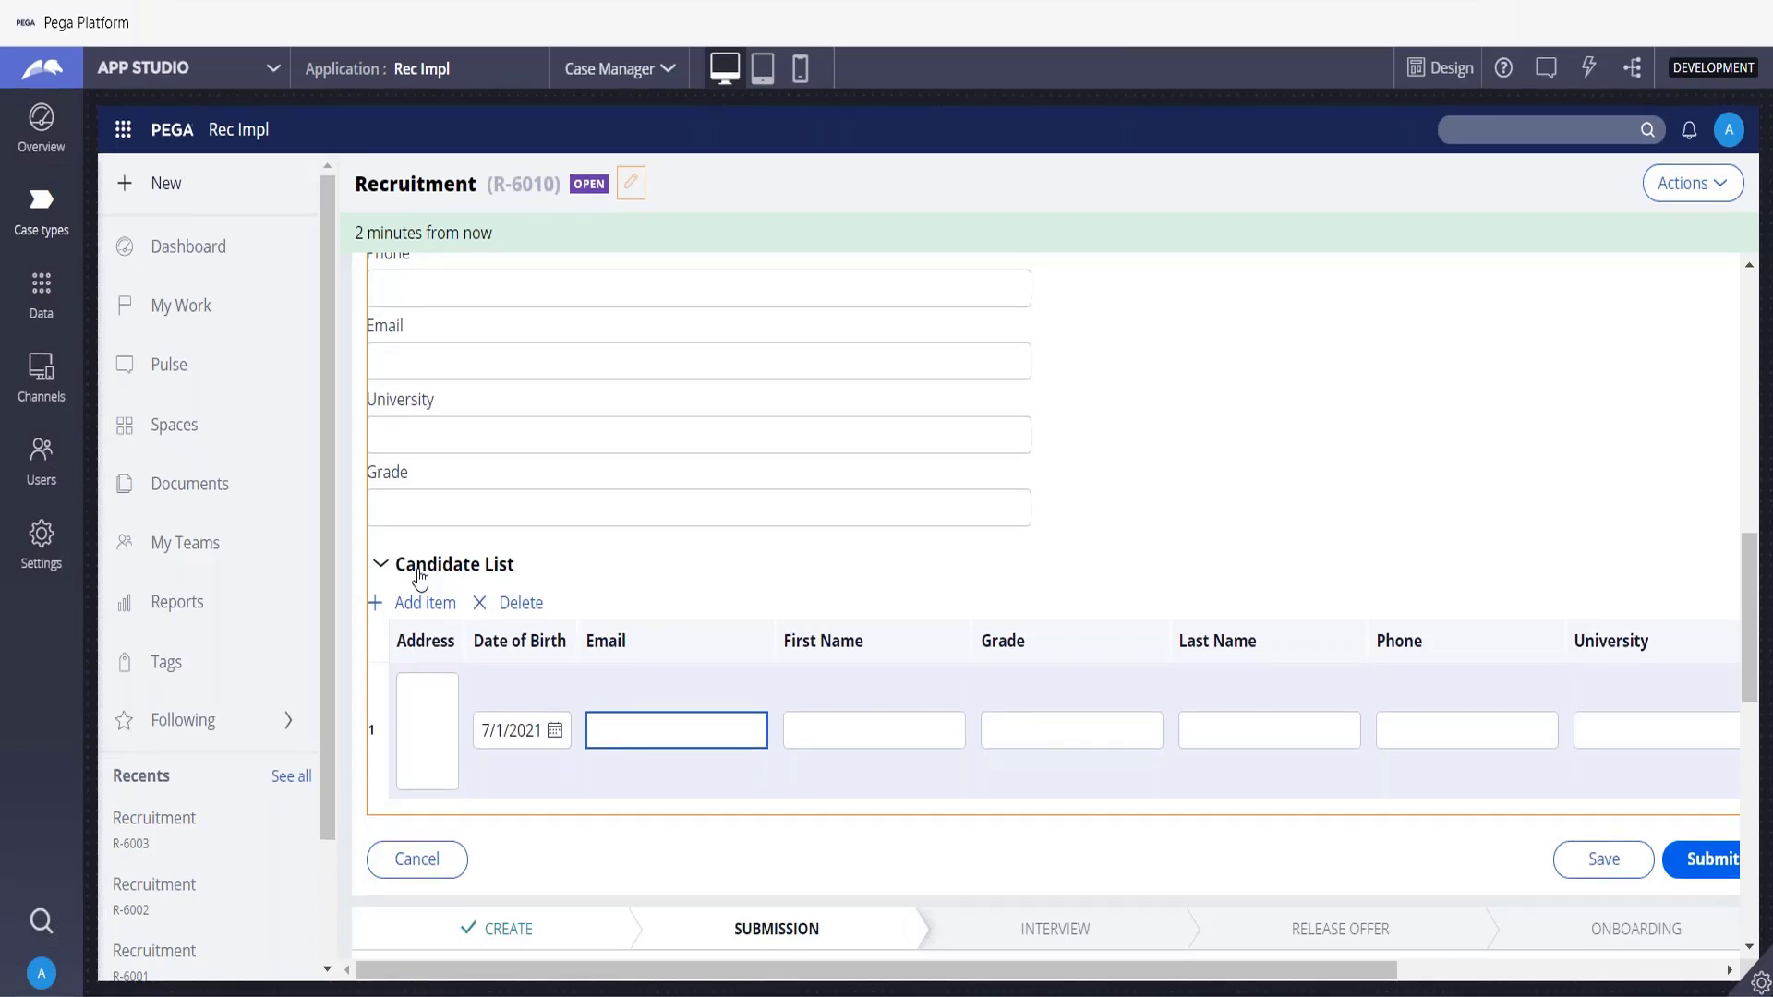
left_click(45, 311)
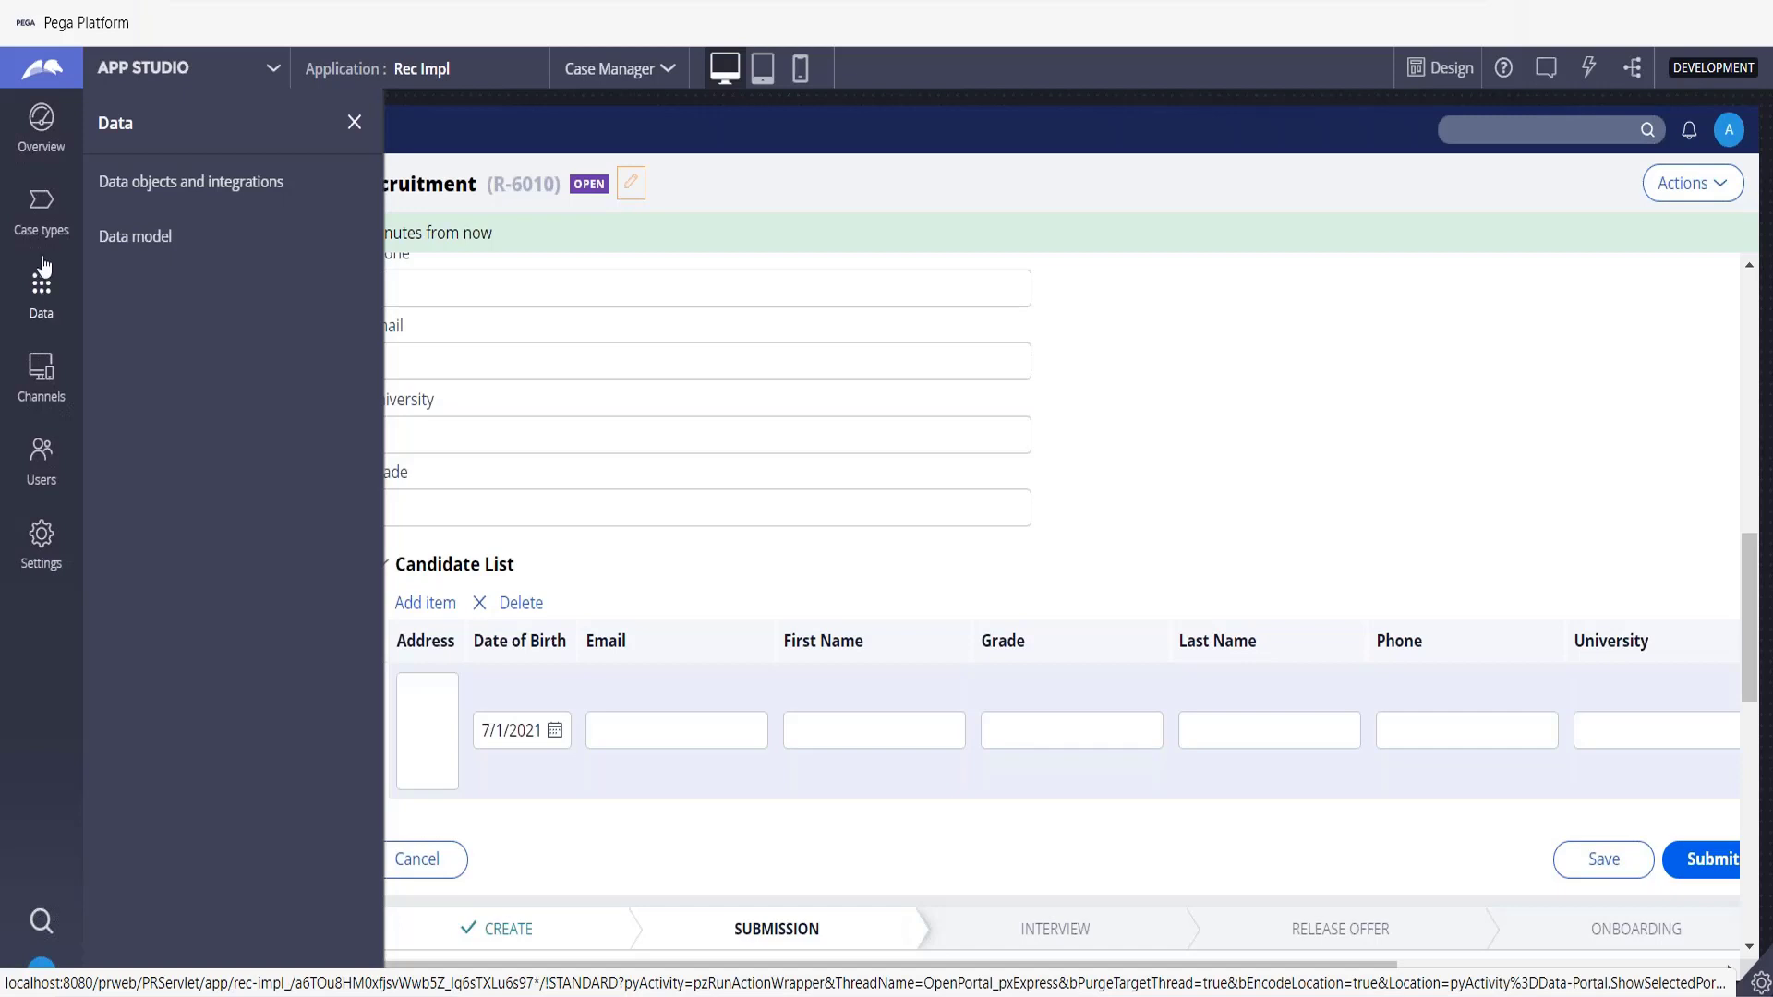
left_click(56, 210)
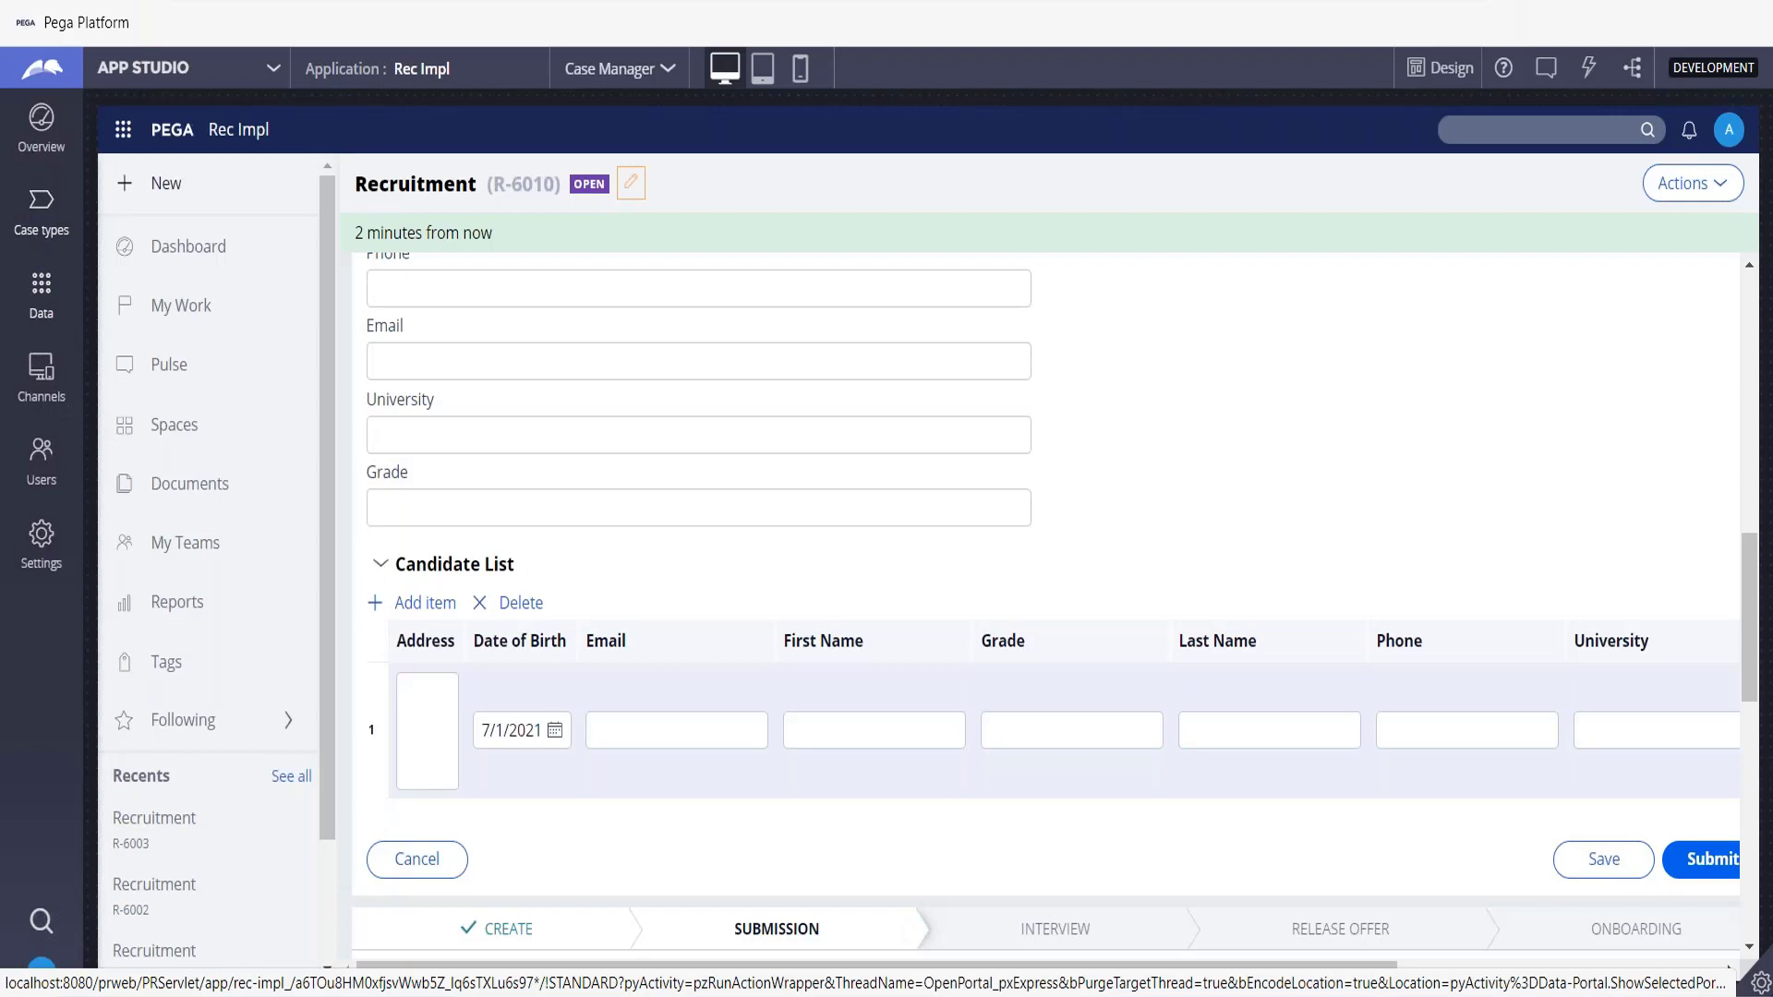